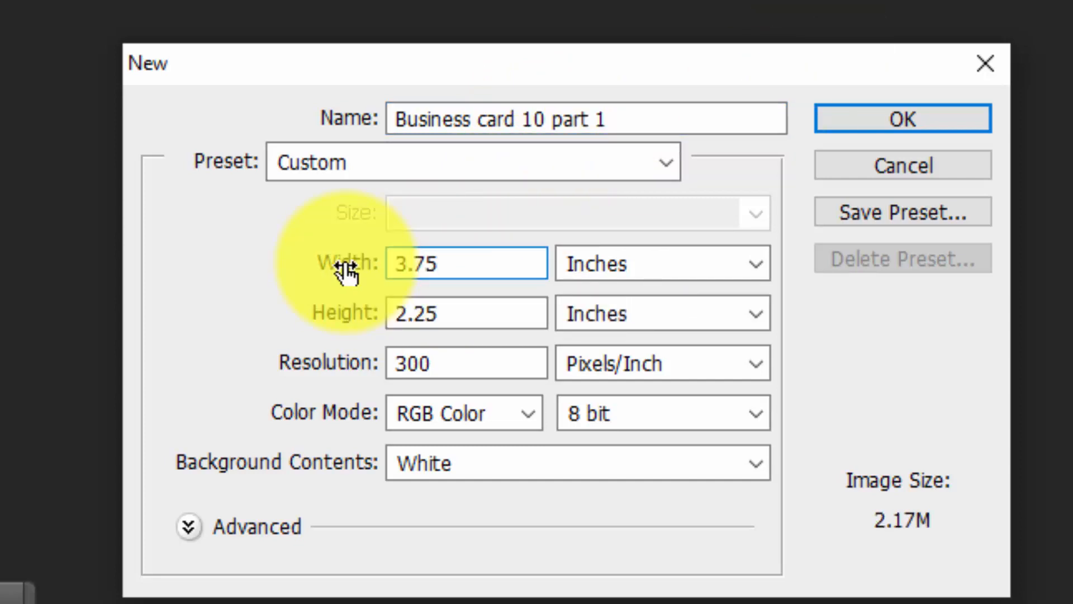
# Step: Create the 3.75 × 2.25 inch business card document at 300 pixels/inch and dock its window
pyautogui.moveTo(456, 317); pyautogui.dragTo(365, 309)
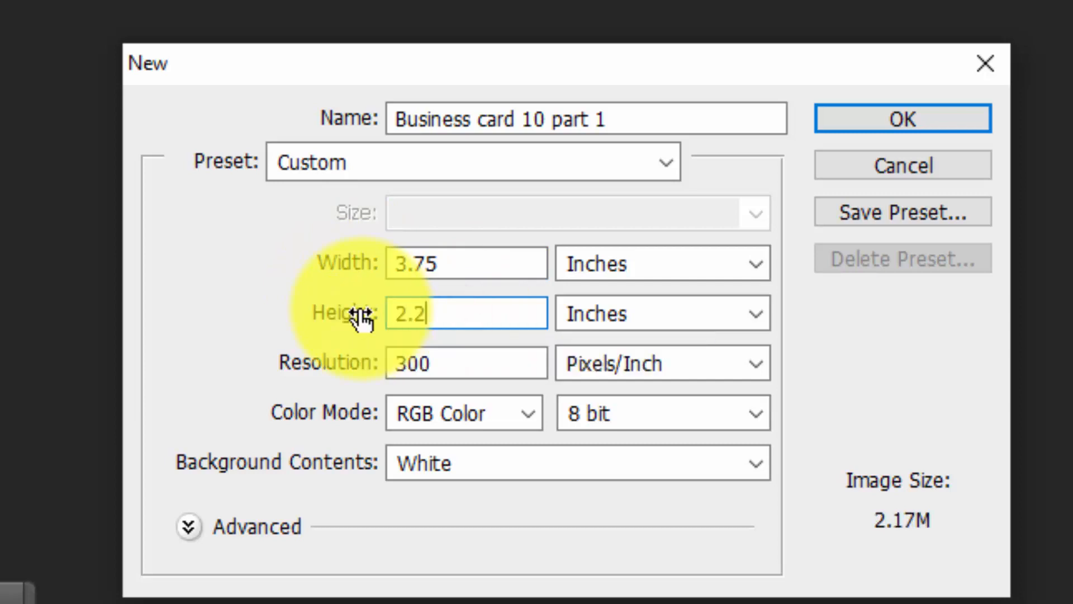
pyautogui.moveTo(436, 363); pyautogui.dragTo(393, 360)
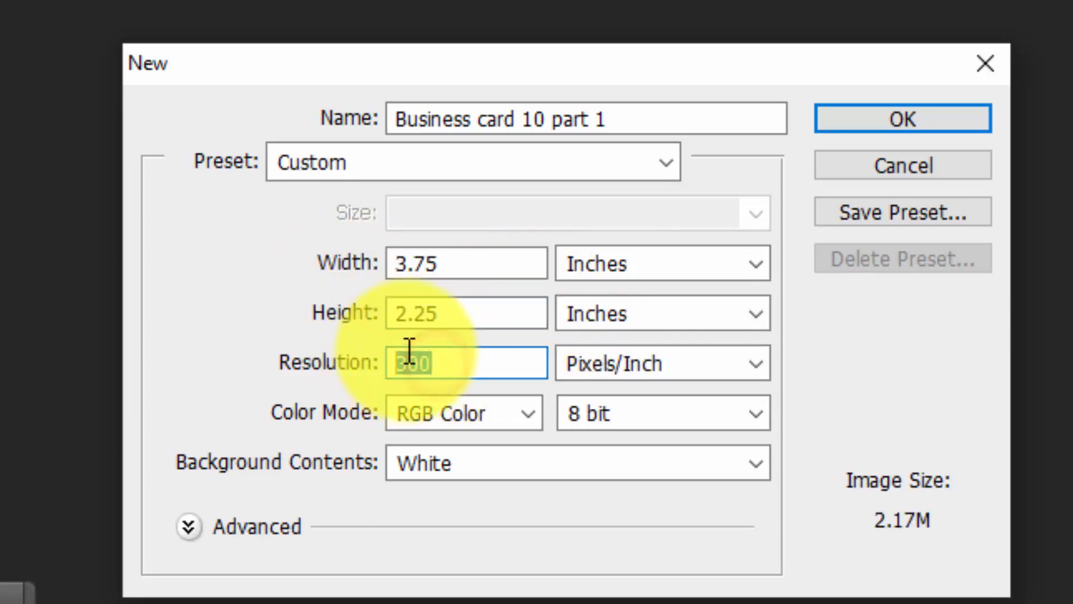
pyautogui.click(752, 265)
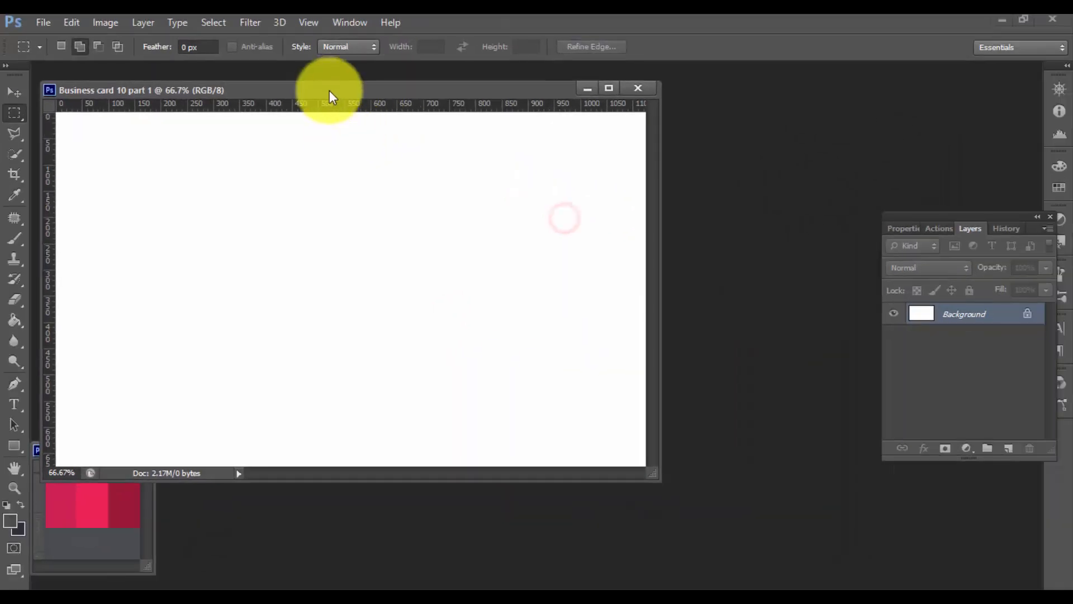
pyautogui.moveTo(330, 91); pyautogui.dragTo(503, 72)
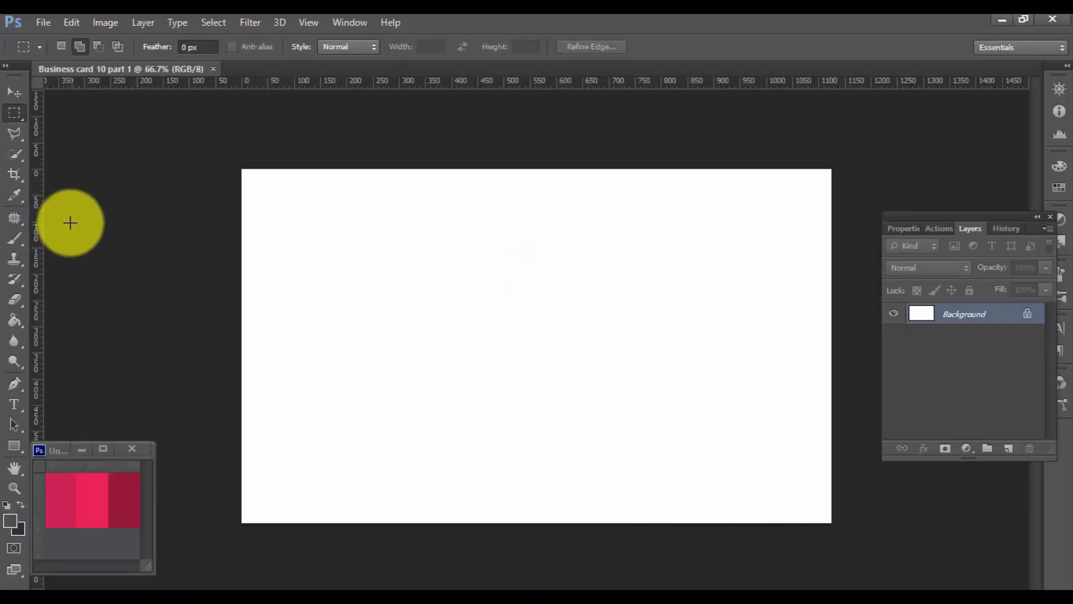
# Step: Place four vertical guides across the card's centre and right part and four horizontal guides across its upper part
pyautogui.hotkey('ctrl', 'r')
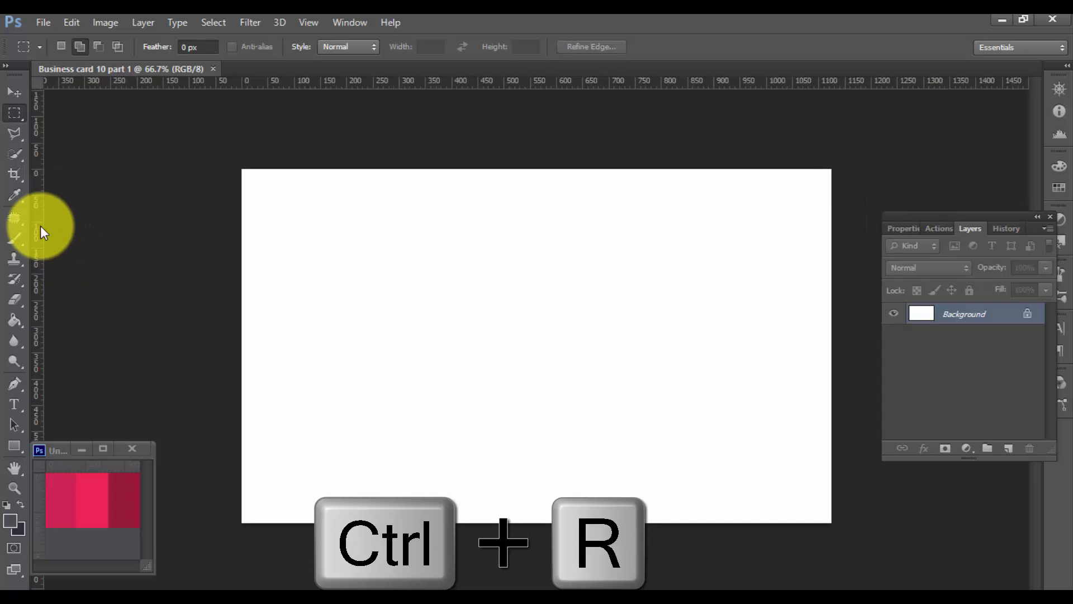
pyautogui.press('v')
pyautogui.moveTo(41, 233); pyautogui.dragTo(565, 220)
pyautogui.moveTo(757, 227); pyautogui.dragTo(764, 227)
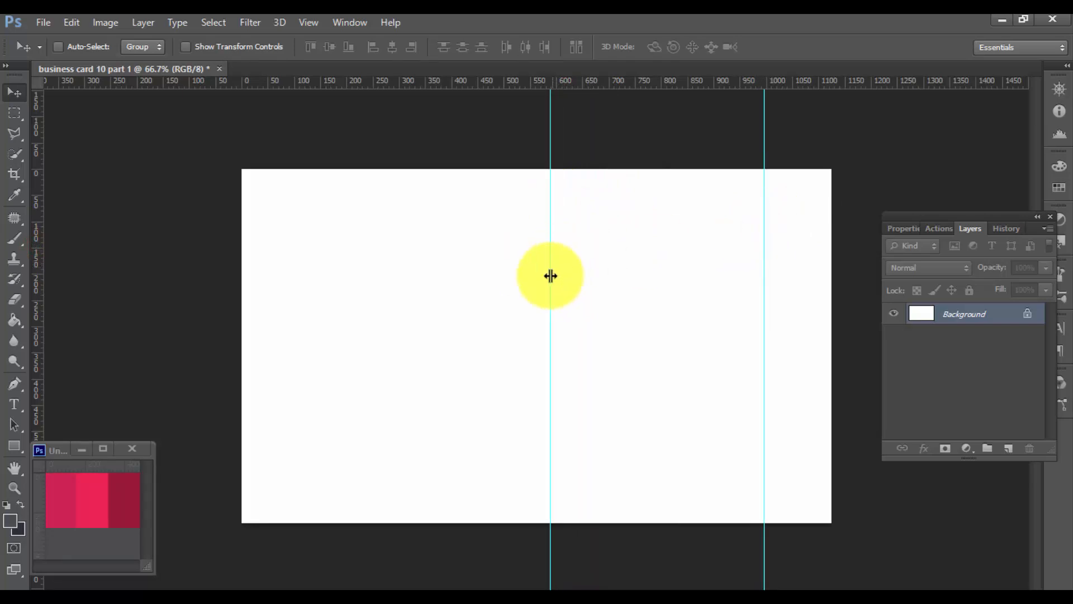
pyautogui.moveTo(542, 283); pyautogui.dragTo(537, 282)
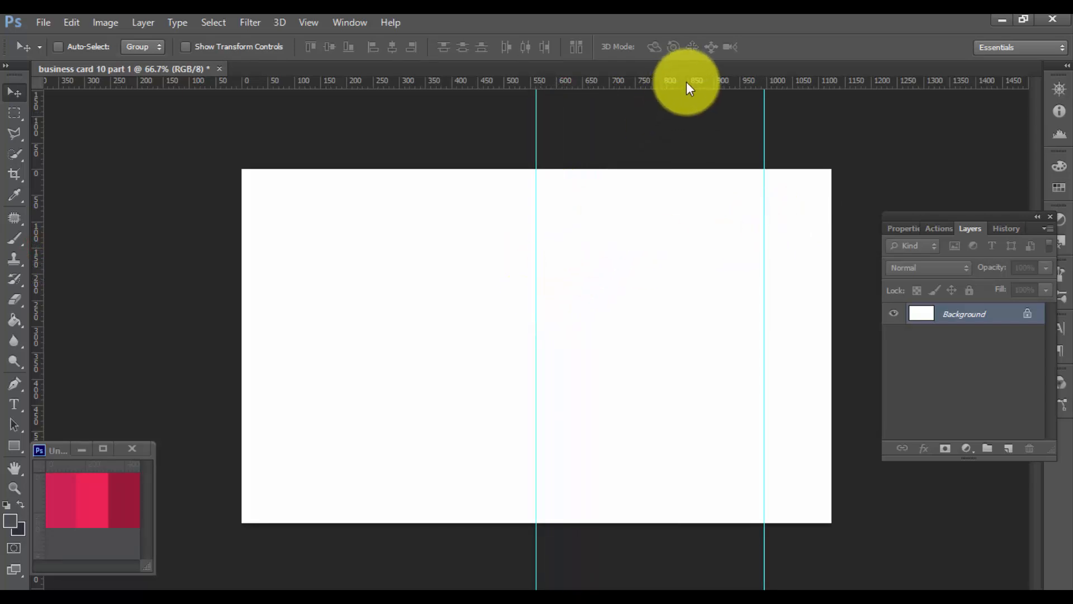
pyautogui.moveTo(688, 82); pyautogui.dragTo(698, 212)
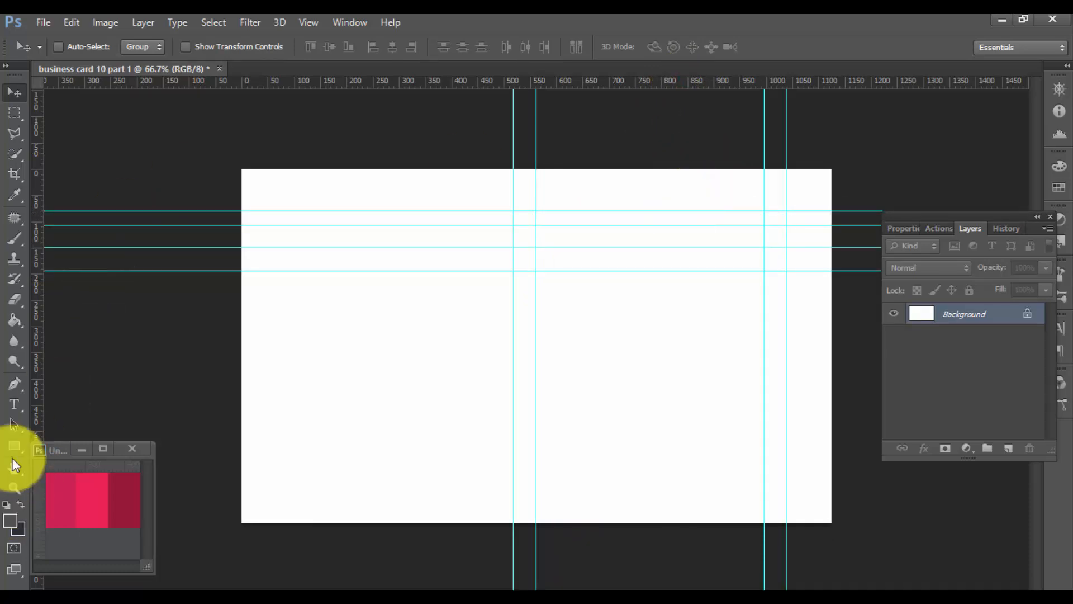
# Step: Set the Rectangle tool's fill to the dark grey sampled from the colour palette image
pyautogui.click(13, 450)
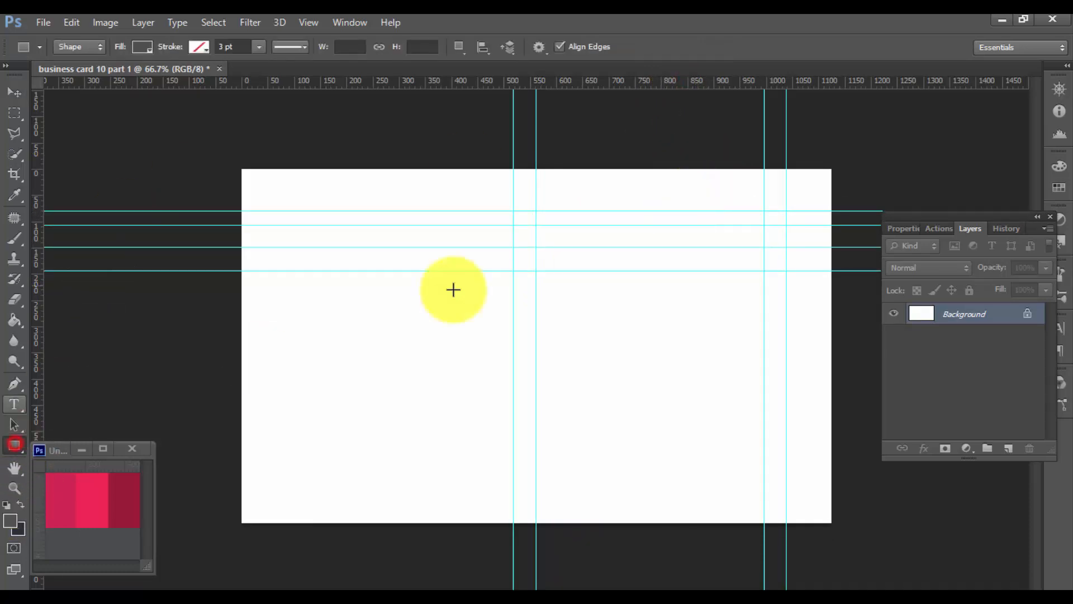
pyautogui.click(142, 47)
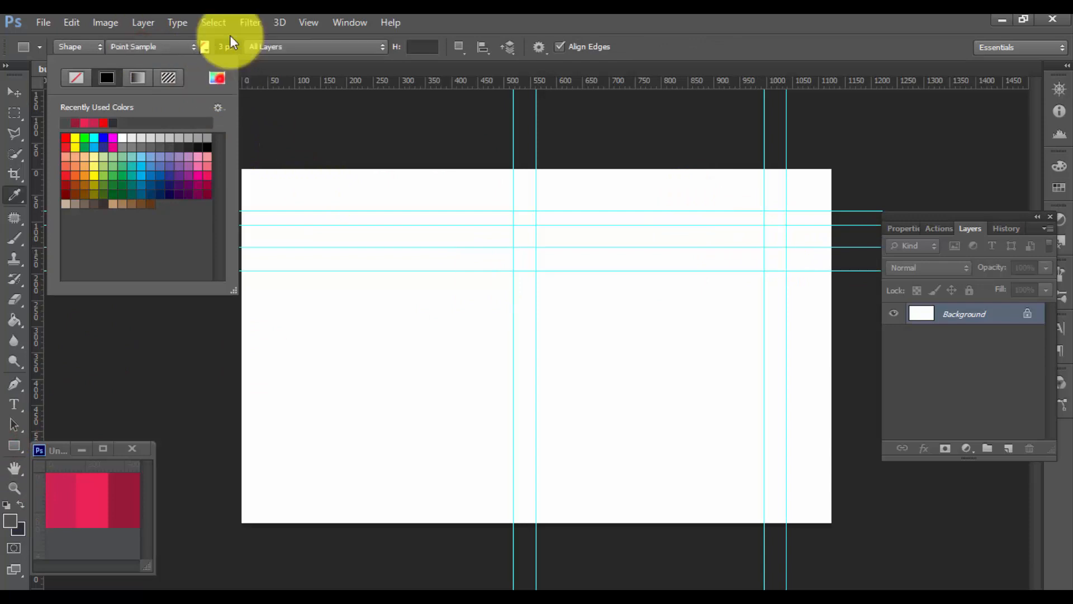
pyautogui.click(217, 78)
pyautogui.click(92, 546)
pyautogui.click(822, 320)
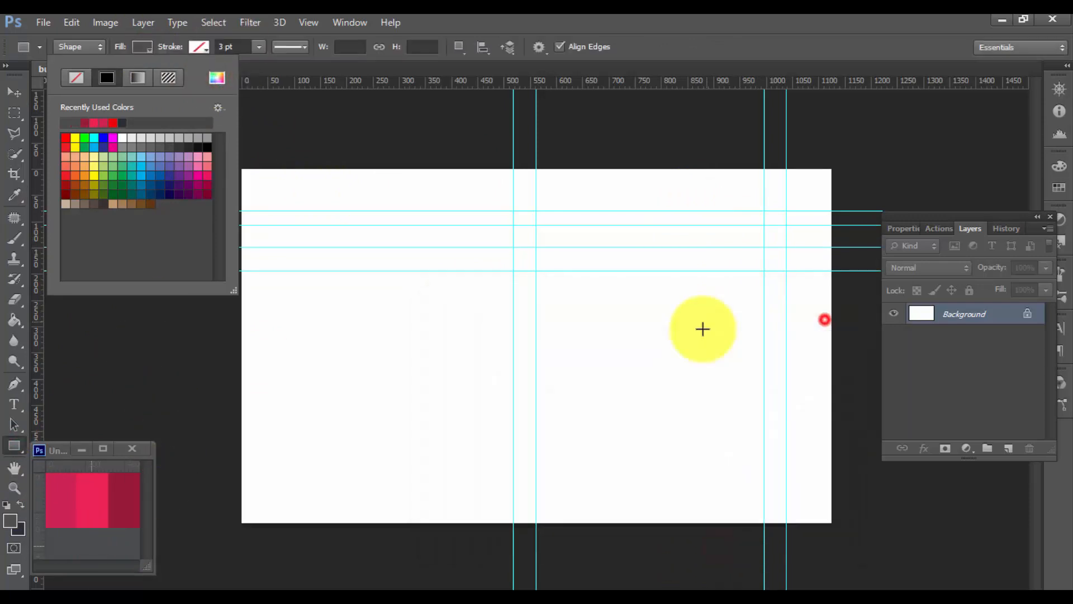
pyautogui.click(535, 210)
pyautogui.moveTo(536, 211); pyautogui.dragTo(763, 386)
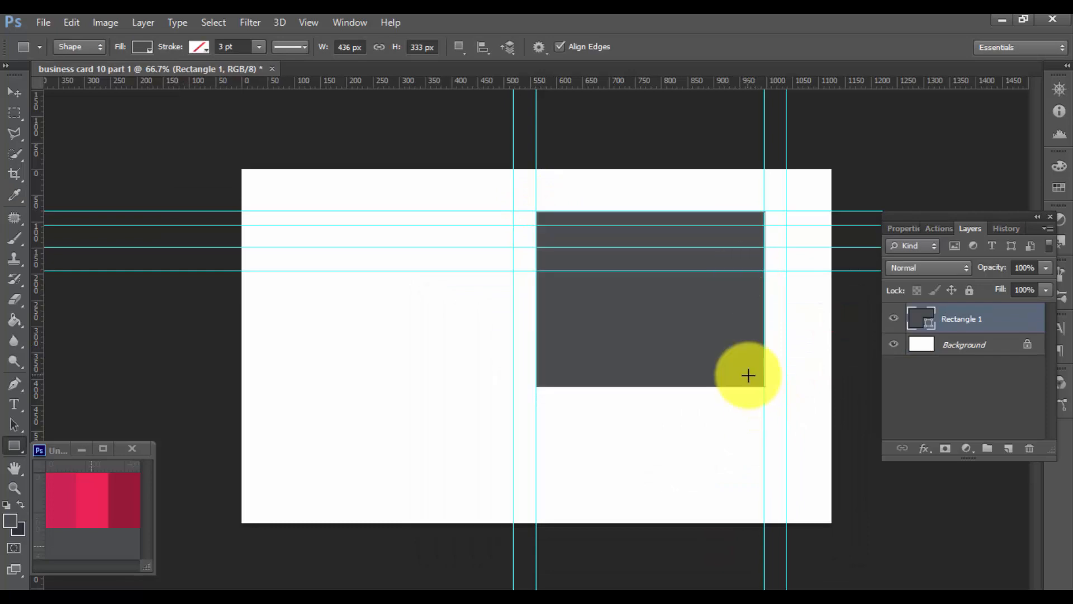
pyautogui.click(961, 317)
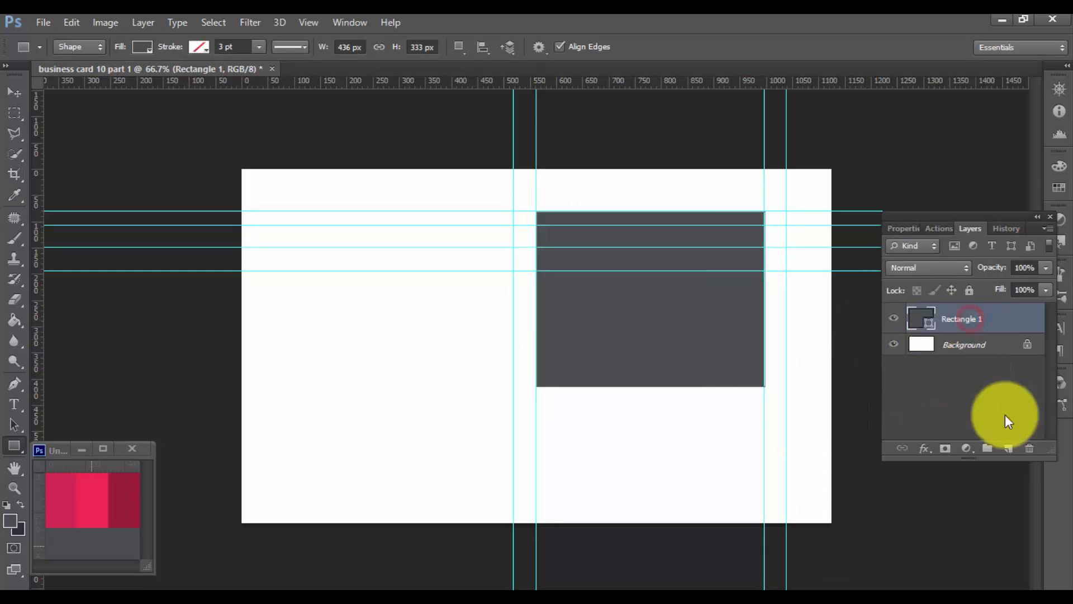
pyautogui.click(1030, 448)
# Step: Draw a dark grey rectangle about 436 × 316 px between the inner vertical guides, starting at the uppermost horizontal guide
pyautogui.click(499, 249)
pyautogui.keyDown('ctrl'); pyautogui.click(547, 203); pyautogui.keyUp('ctrl')
pyautogui.keyDown('ctrl'); pyautogui.click(546, 203); pyautogui.keyUp('ctrl')
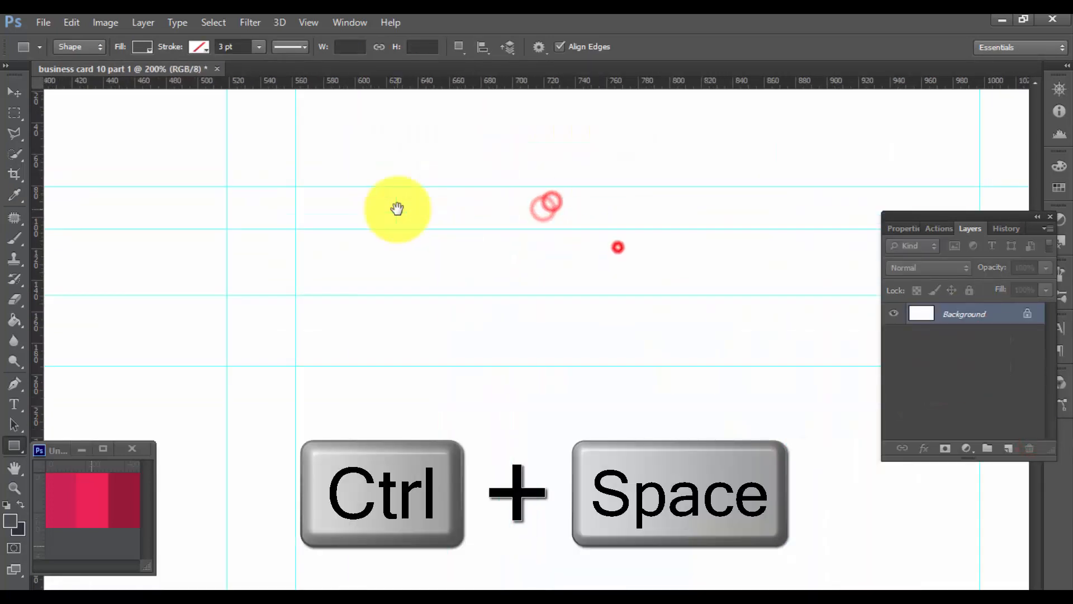
pyautogui.moveTo(398, 209); pyautogui.dragTo(288, 197)
pyautogui.moveTo(203, 179); pyautogui.dragTo(883, 577)
pyautogui.keyDown('alt'); pyautogui.click(628, 422); pyautogui.keyUp('alt')
pyautogui.keyDown('alt'); pyautogui.click(628, 422); pyautogui.keyUp('alt')
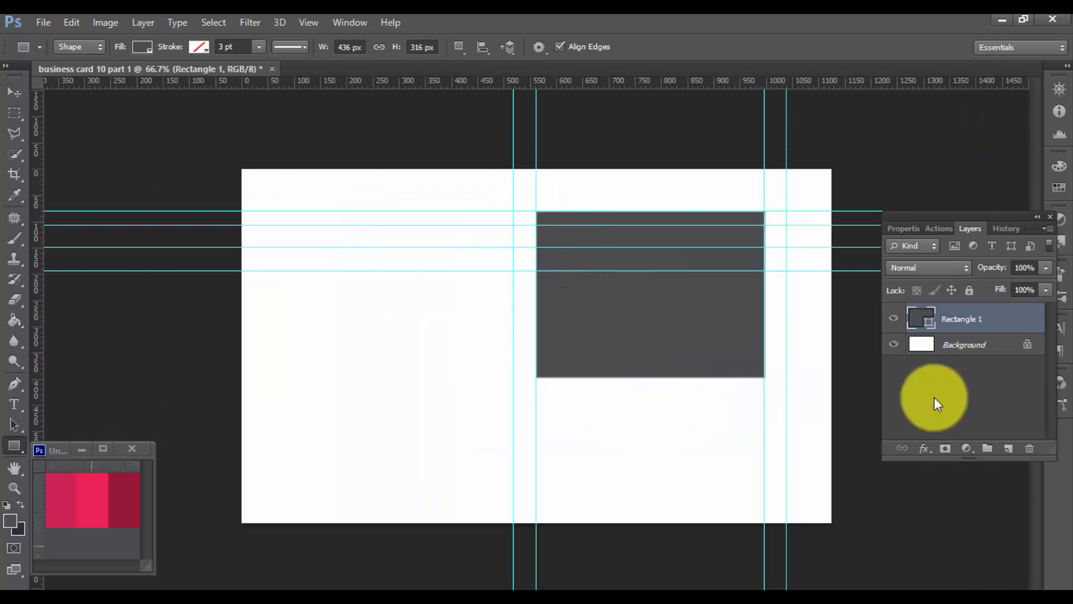
# Step: Reposition the horizontal guides over the rectangle and add extra vertical guides near its left edge
pyautogui.click(14, 91)
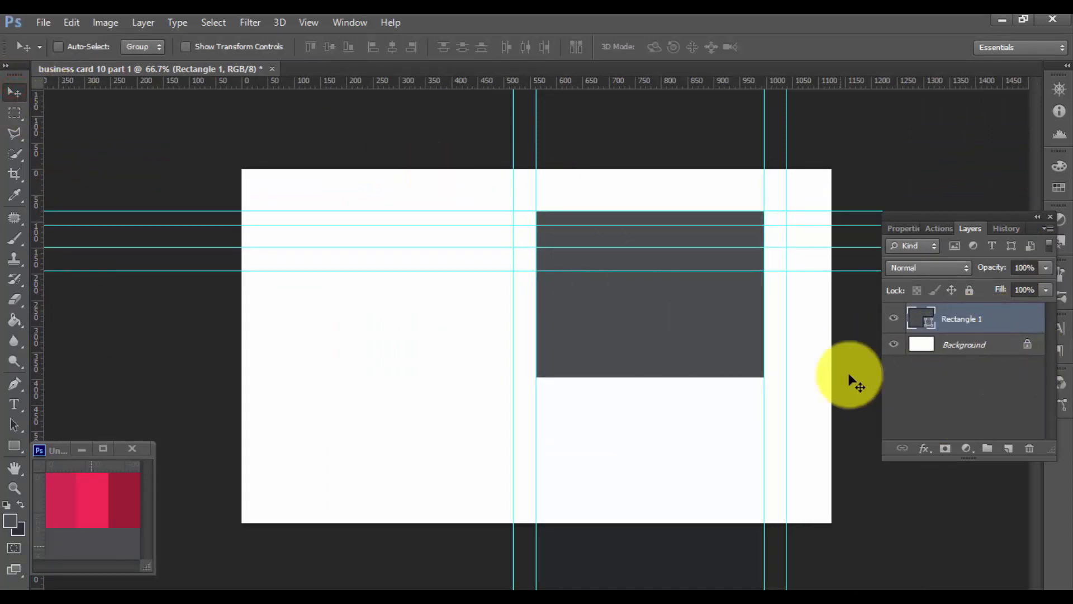
pyautogui.click(16, 385)
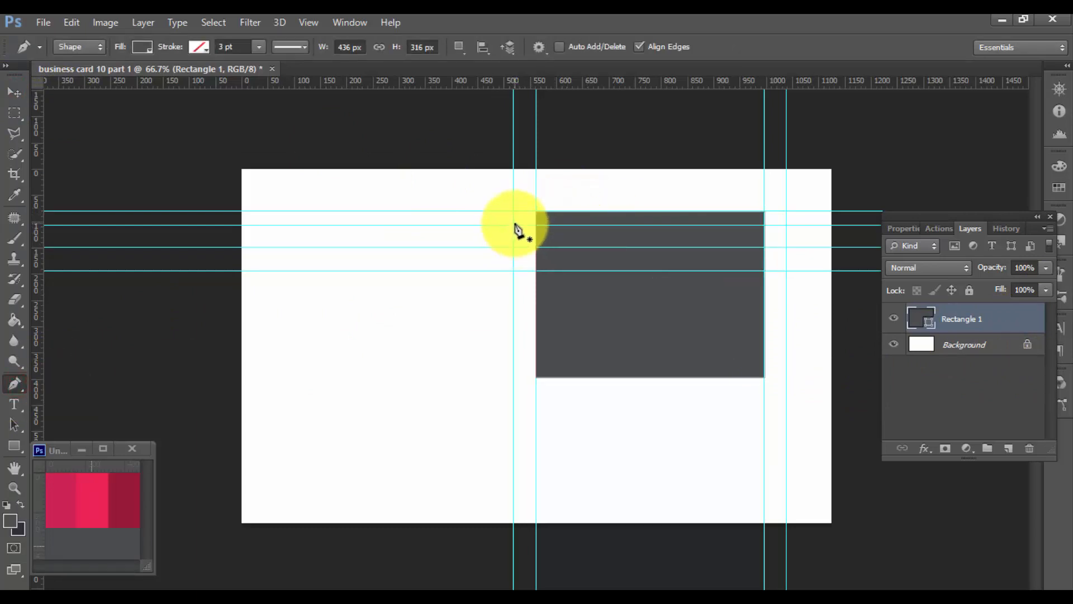
pyautogui.click(13, 91)
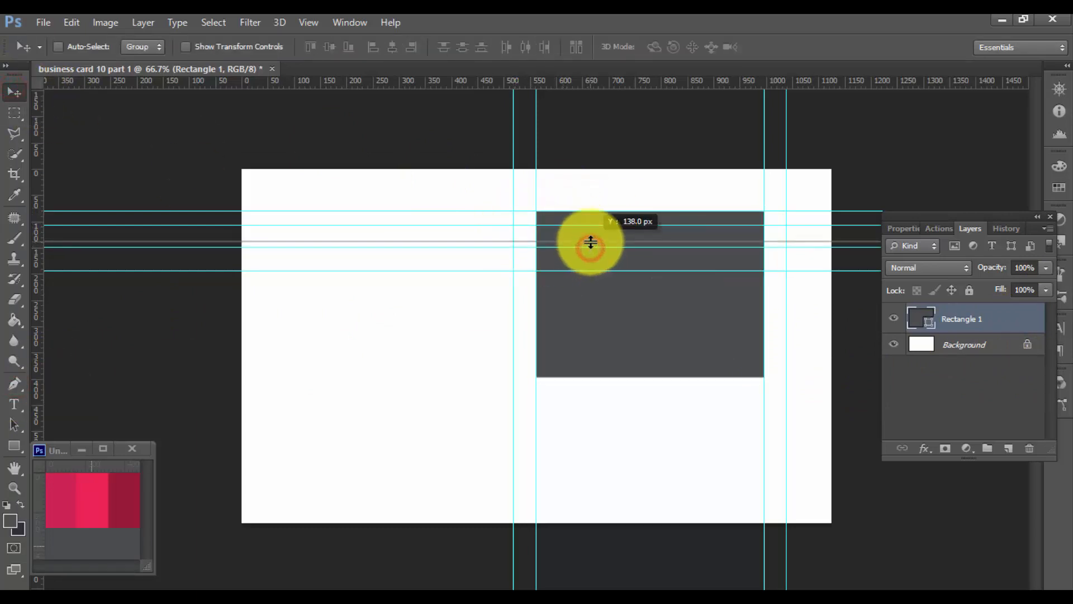
pyautogui.hotkey('ctrl', 'alt', 'z')
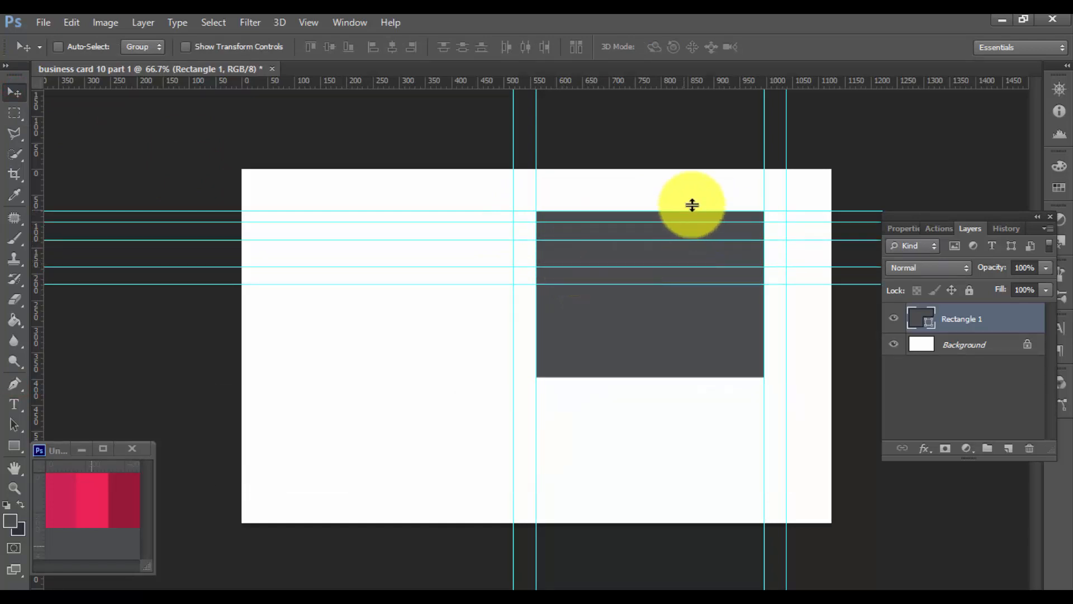
# Step: Draw a narrow triangle about 84 × 114 px with the Pen tool, from the leftmost guide up to the card's top edge
pyautogui.click(14, 384)
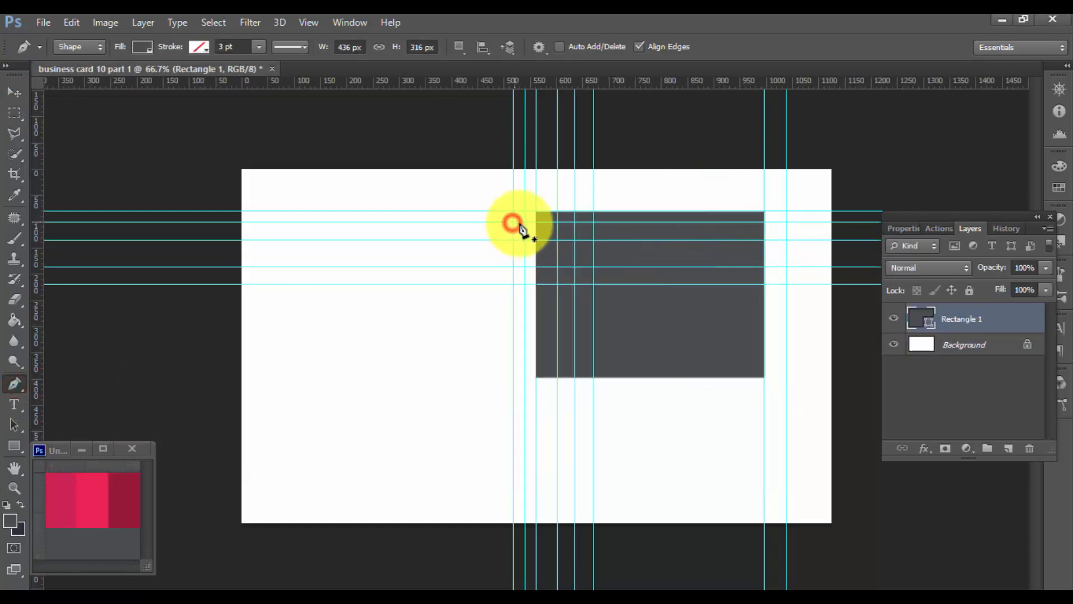
pyautogui.keyDown('ctrl'); pyautogui.click(507, 207); pyautogui.keyUp('ctrl')
pyautogui.moveTo(556, 242); pyautogui.dragTo(503, 271)
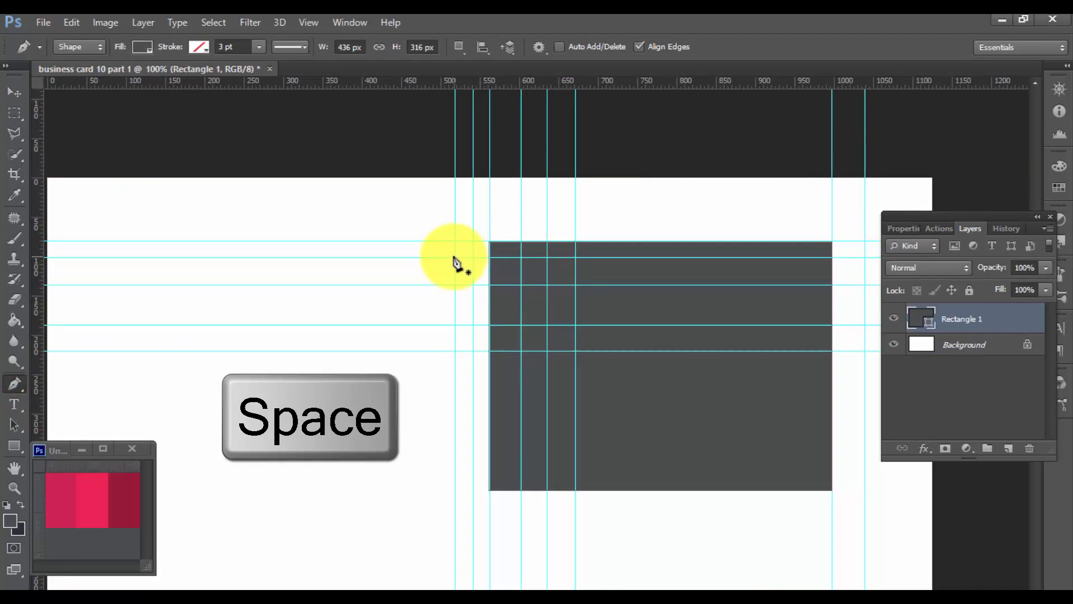
pyautogui.click(456, 258)
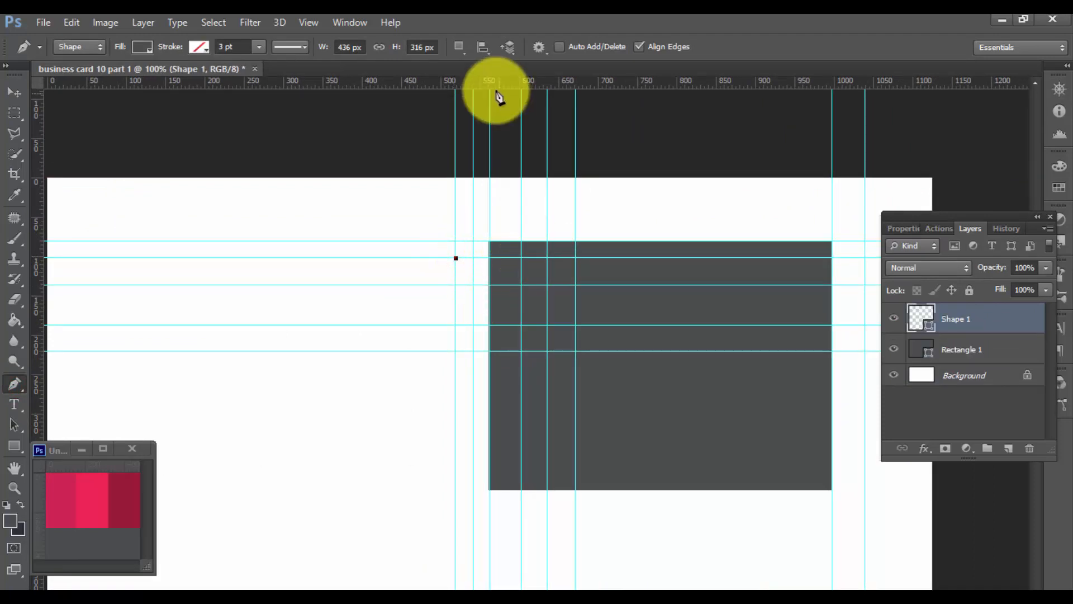
pyautogui.moveTo(570, 175); pyautogui.dragTo(502, 268)
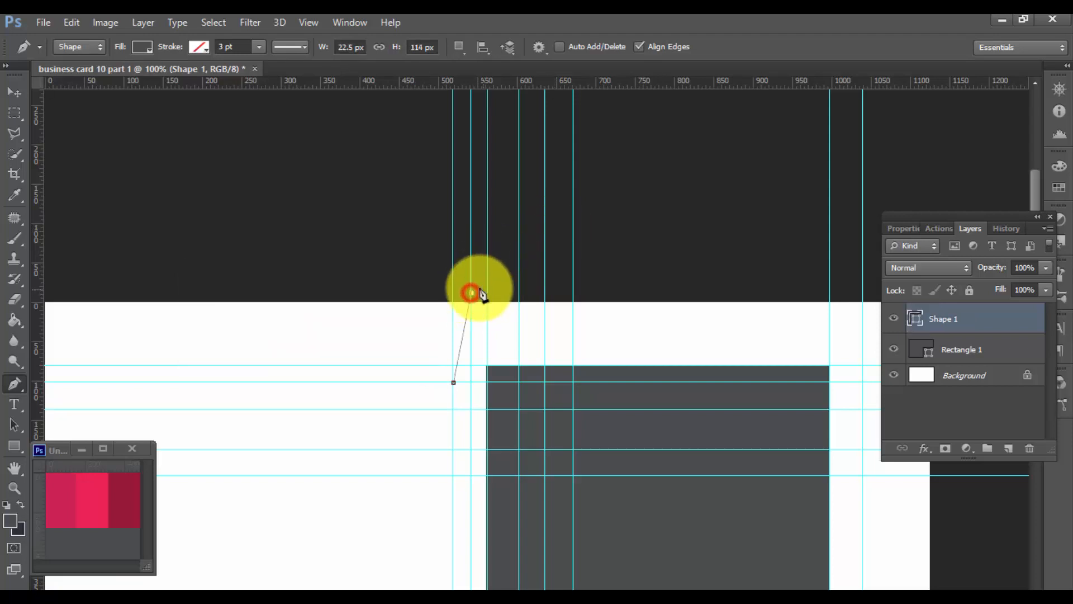
pyautogui.click(471, 293)
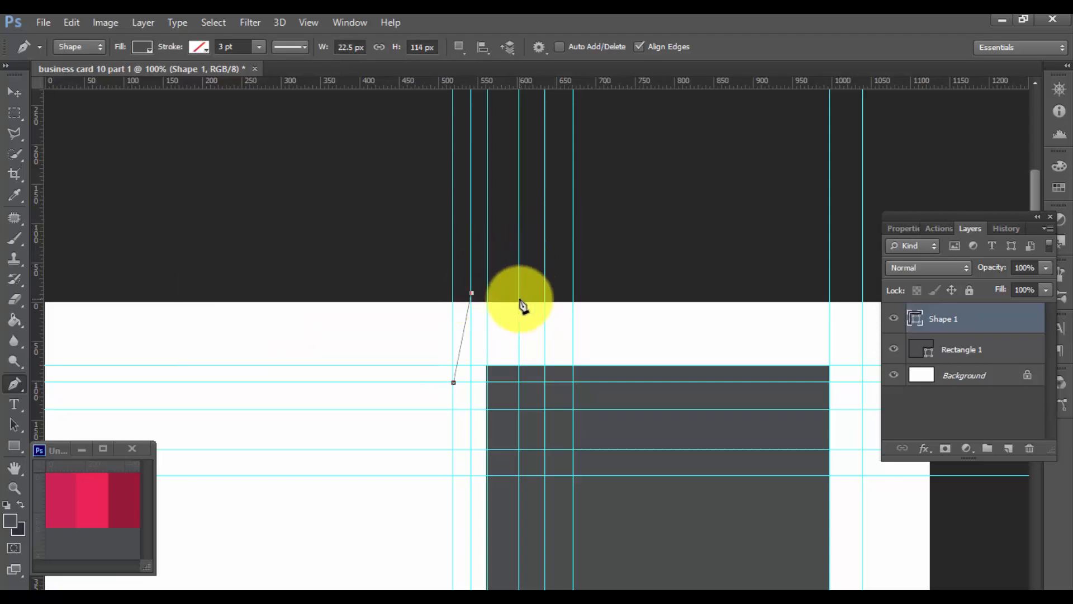
pyautogui.hotkey('ctrl', 'space')
pyautogui.click(509, 289)
pyautogui.click(528, 312)
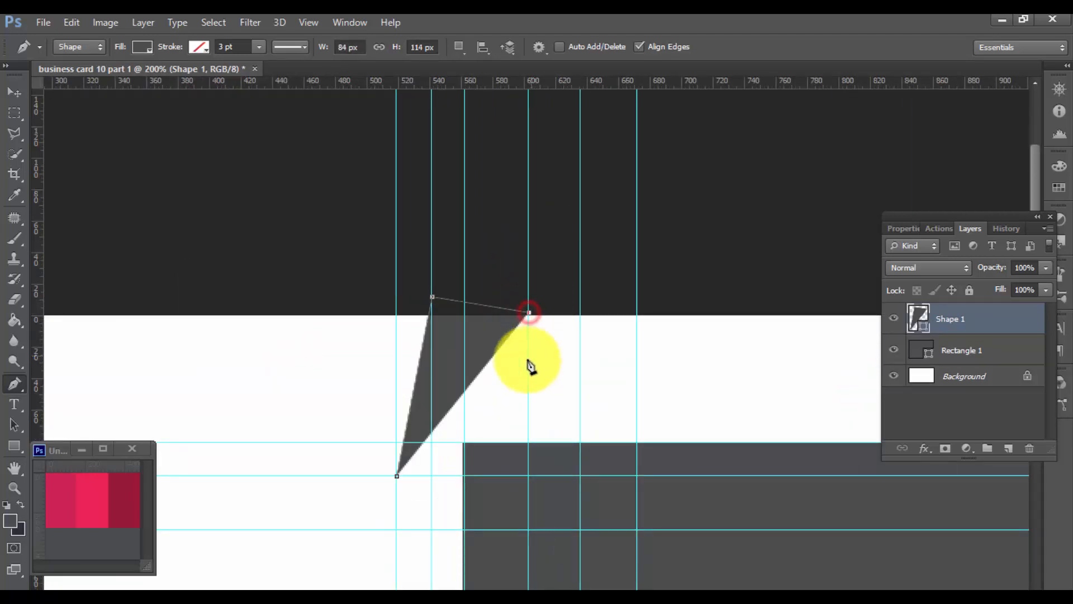
pyautogui.scroll(-3, 531, 367)
pyautogui.click(404, 395)
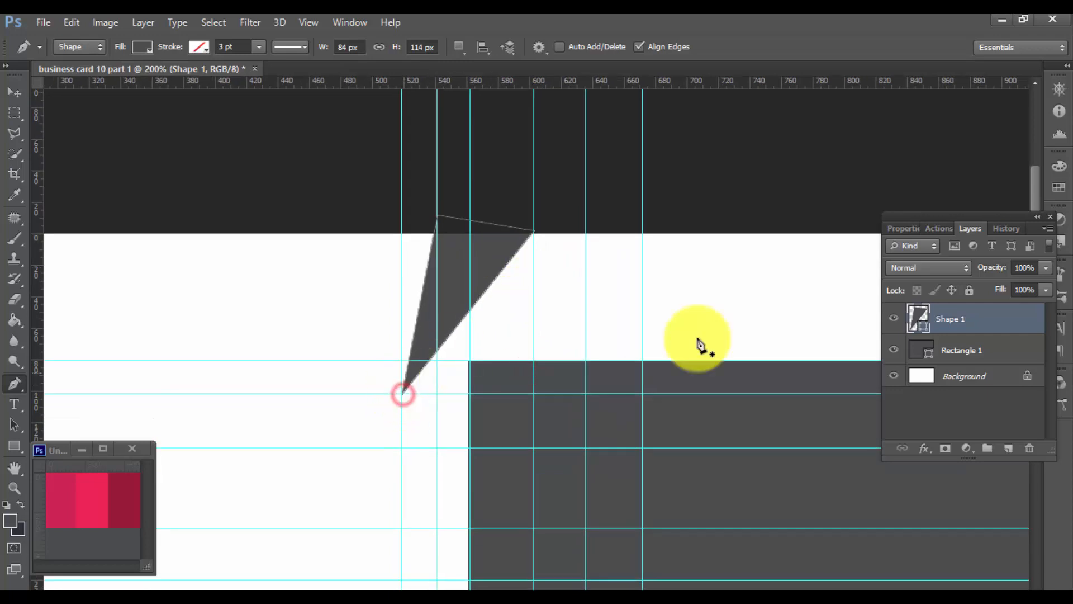
# Step: Recolour the triangle with the palette image's first pink, cc2353
pyautogui.doubleClick(919, 316)
pyautogui.click(58, 484)
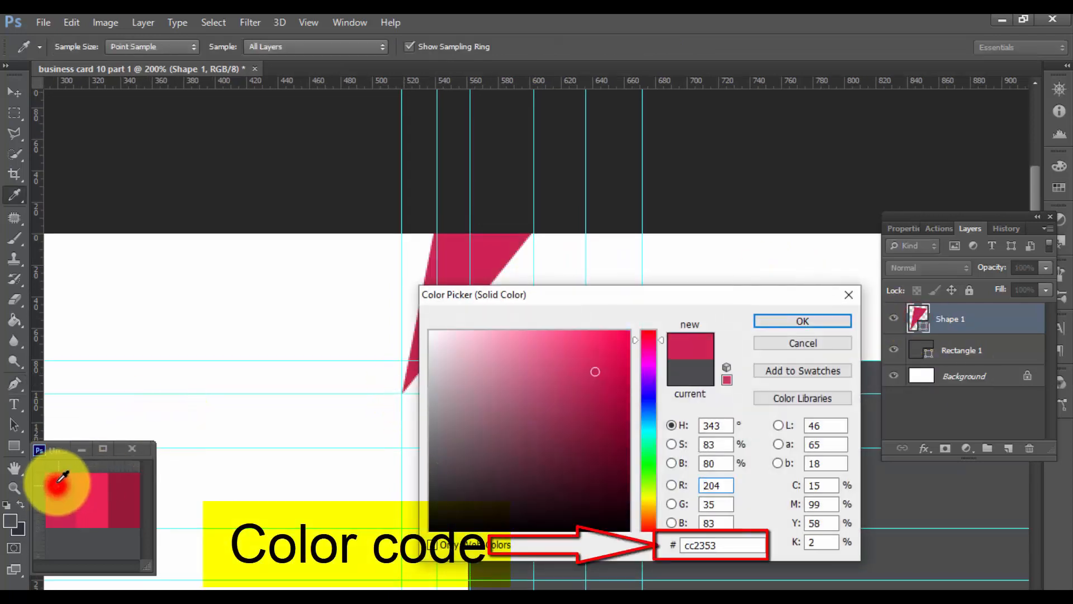
pyautogui.click(806, 321)
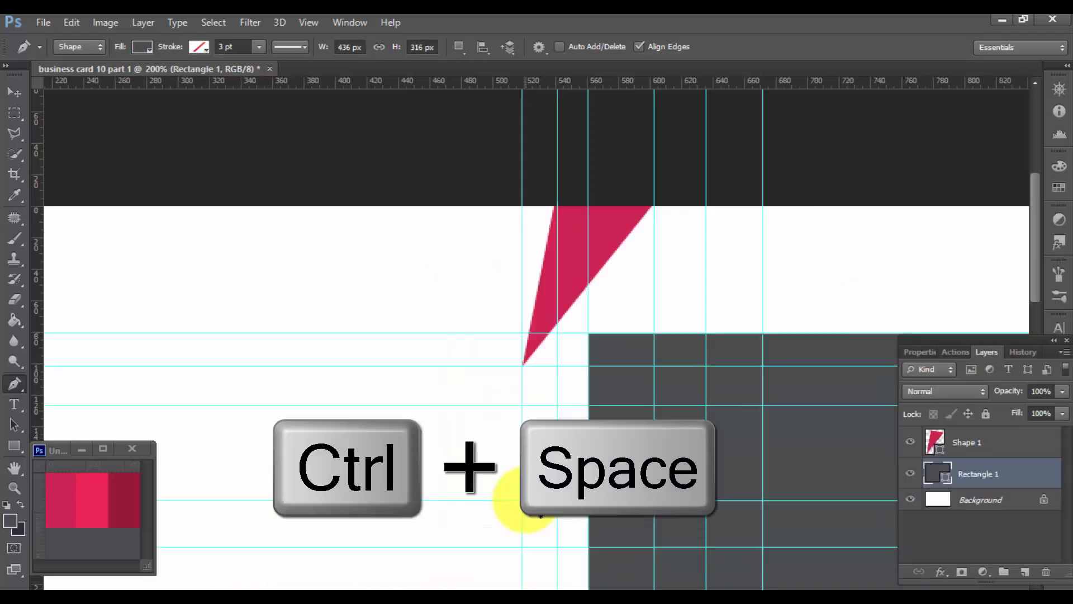
# Step: Draw a second, longer Pen triangle about 117 × 190.5 px beneath the pink one, from the leftmost guide to the card's top edge
pyautogui.moveTo(523, 496); pyautogui.dragTo(517, 319)
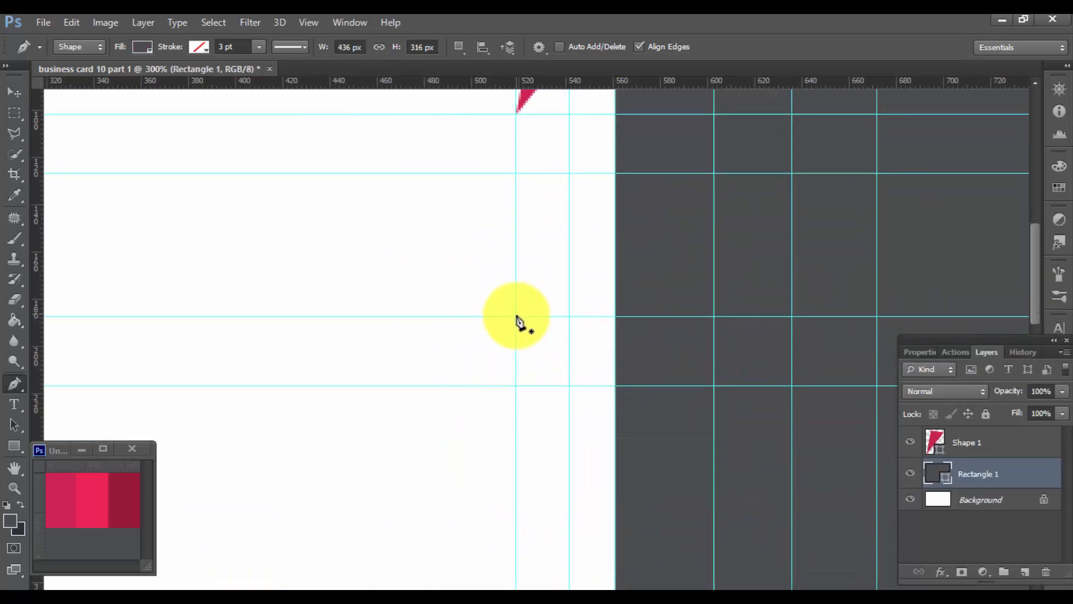
pyautogui.click(516, 317)
pyautogui.moveTo(685, 235); pyautogui.dragTo(646, 388)
pyautogui.keyDown('alt'); pyautogui.click(615, 364); pyautogui.keyUp('alt')
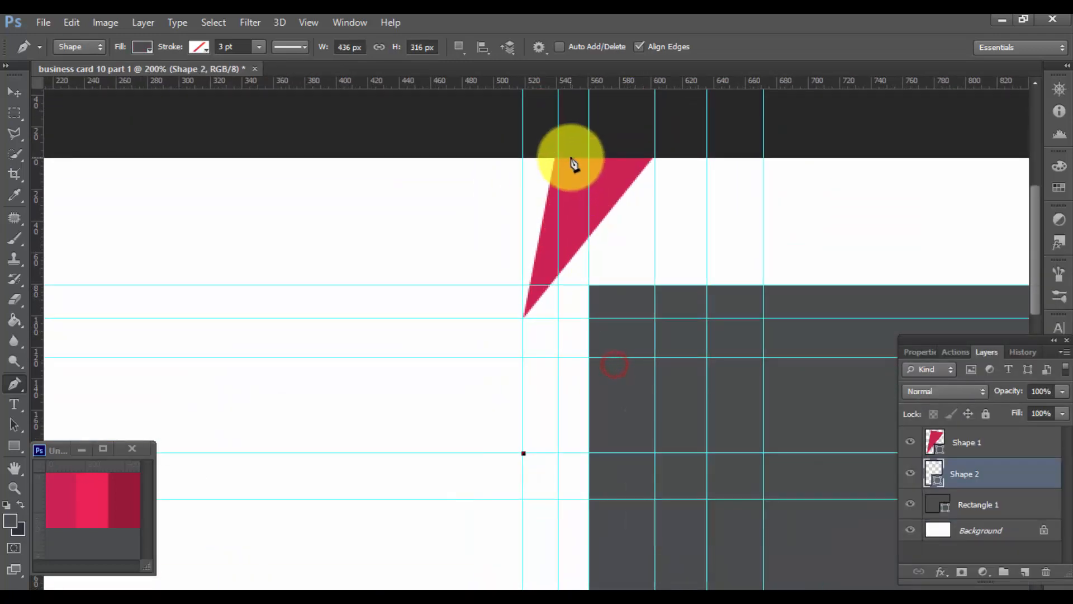
pyautogui.click(568, 154)
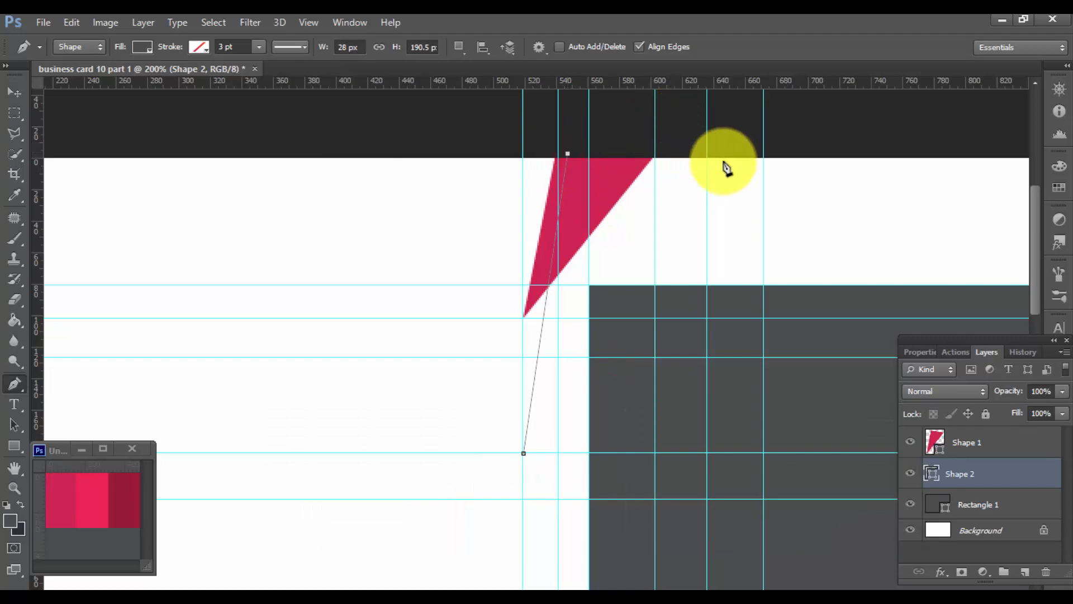
pyautogui.keyDown('ctrl'); pyautogui.click(724, 137); pyautogui.keyUp('ctrl')
pyautogui.keyDown('ctrl'); pyautogui.click(726, 129); pyautogui.keyUp('ctrl')
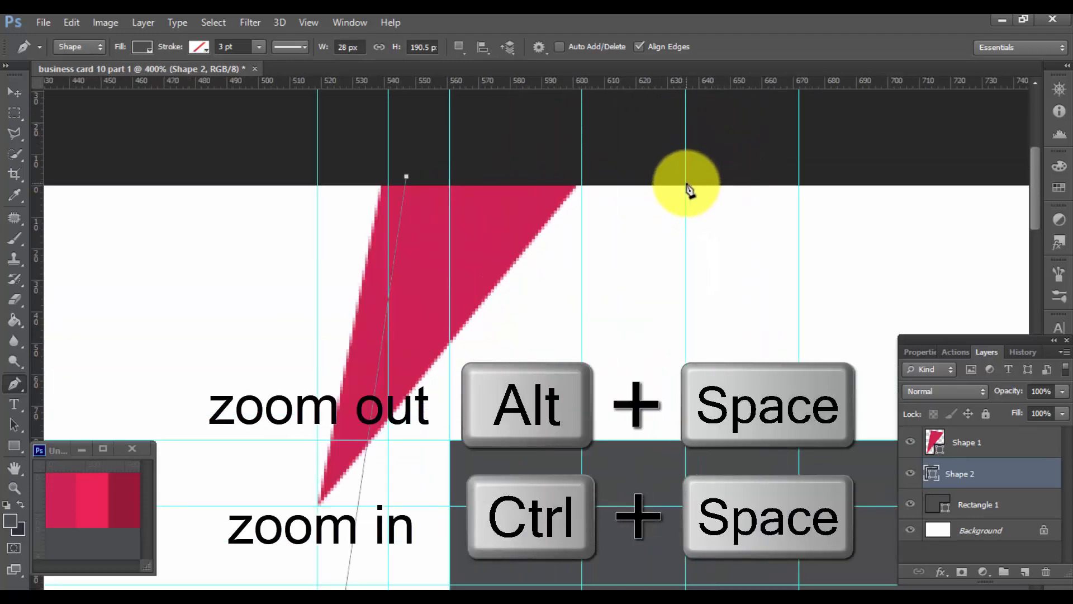
pyautogui.click(688, 184)
pyautogui.moveTo(688, 256); pyautogui.dragTo(728, 75)
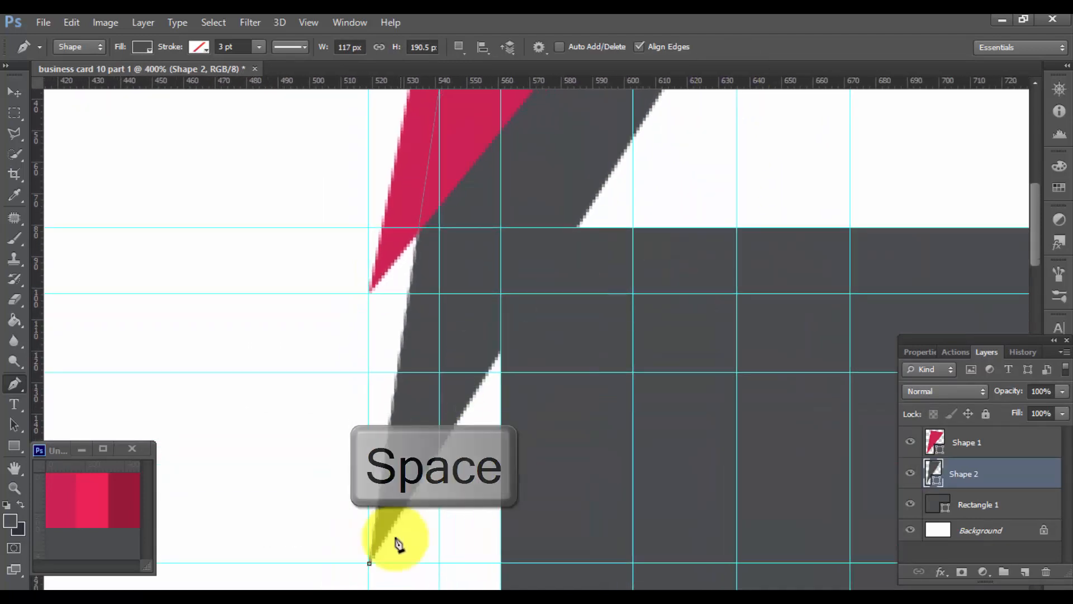
pyautogui.click(394, 555)
pyautogui.keyDown('alt'); pyautogui.click(575, 376); pyautogui.keyUp('alt')
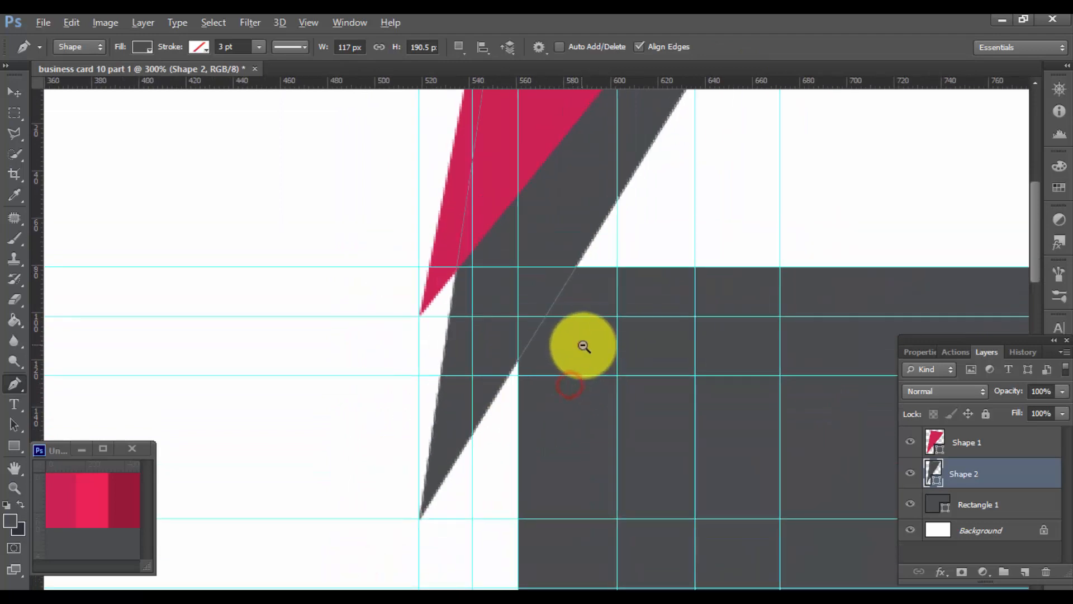
pyautogui.keyDown('alt'); pyautogui.click(582, 348); pyautogui.keyUp('alt')
# Step: Recolour the longer triangle with the palette image's second pink, ec2254
pyautogui.doubleClick(933, 471)
pyautogui.click(93, 492)
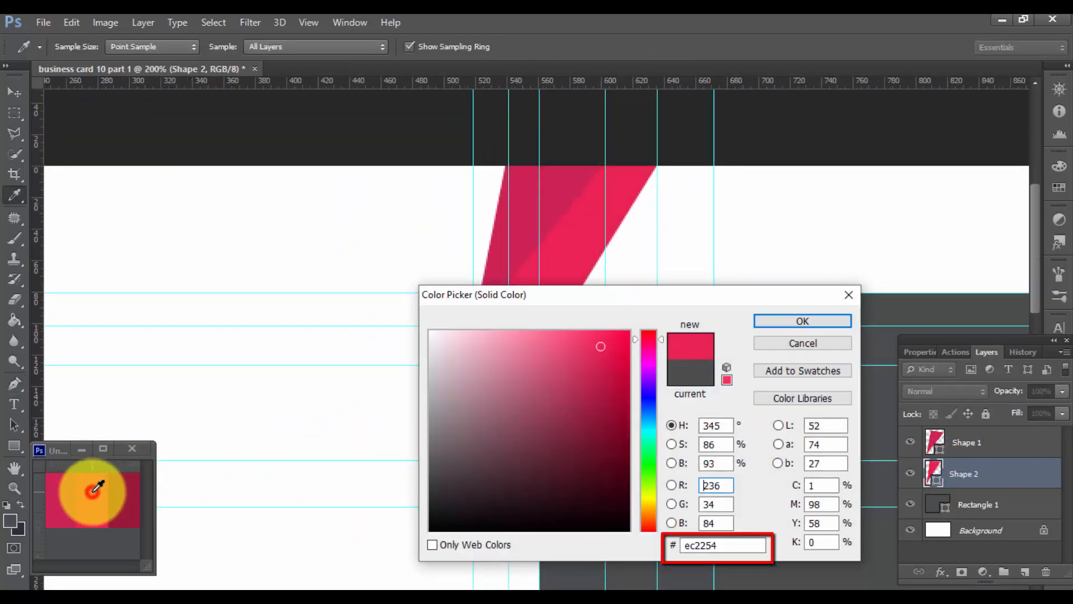
pyautogui.moveTo(675, 299); pyautogui.dragTo(761, 337)
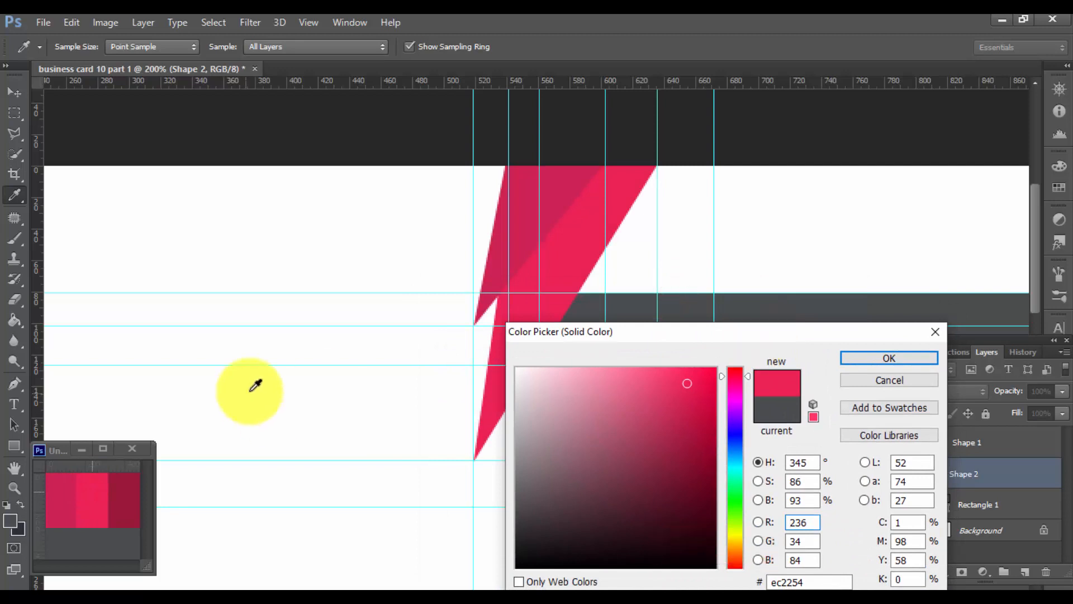
pyautogui.click(901, 359)
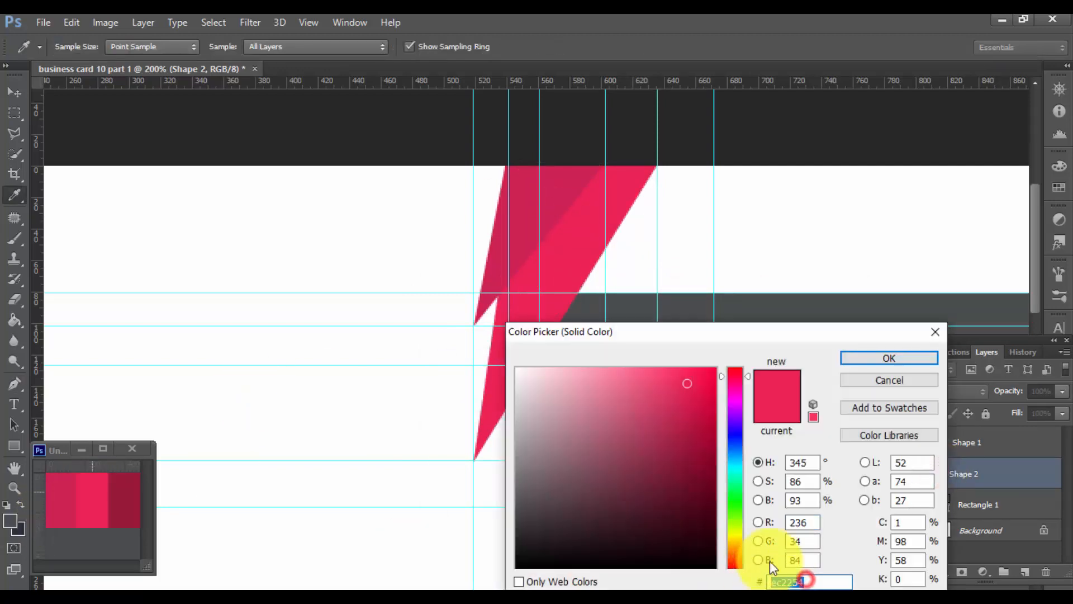
pyautogui.click(889, 358)
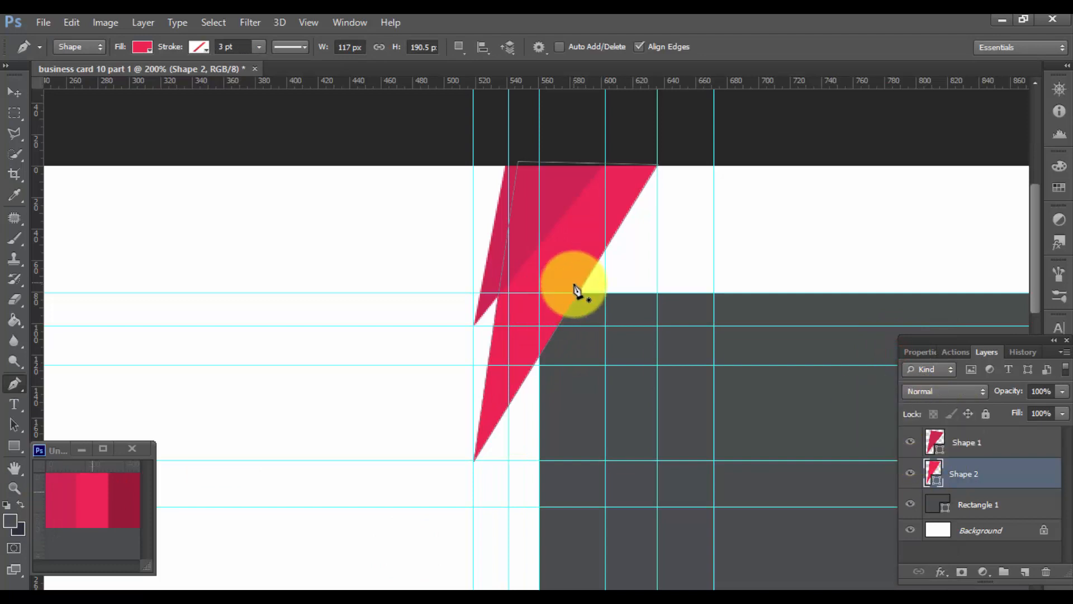
# Step: Duplicate the longer triangle, offsetting the lower one to the right in the palette image's first pink
pyautogui.moveTo(1037, 464); pyautogui.dragTo(1025, 571)
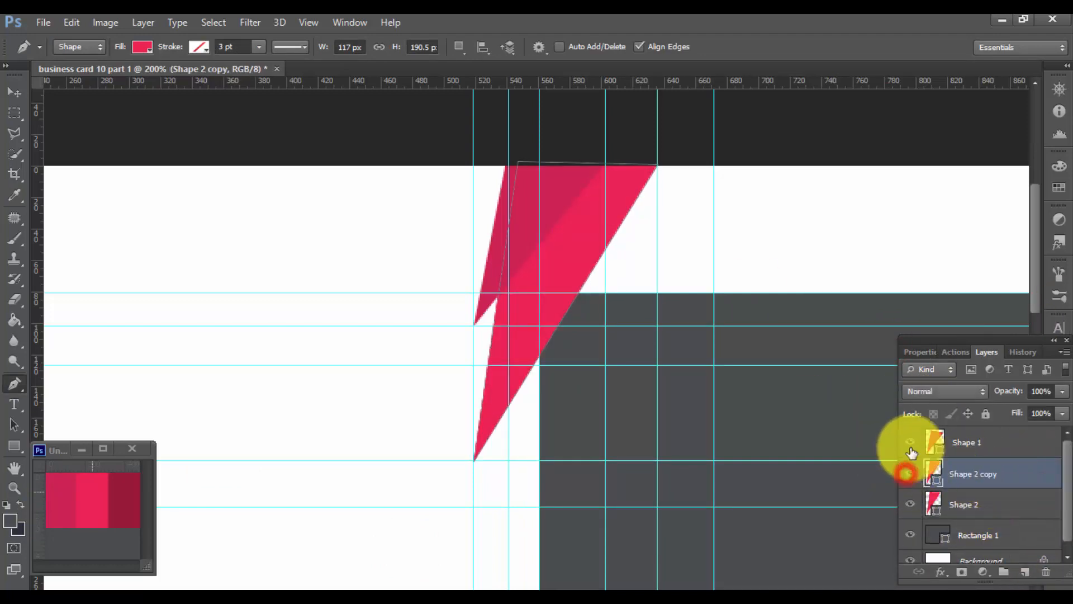
pyautogui.click(931, 504)
pyautogui.click(14, 92)
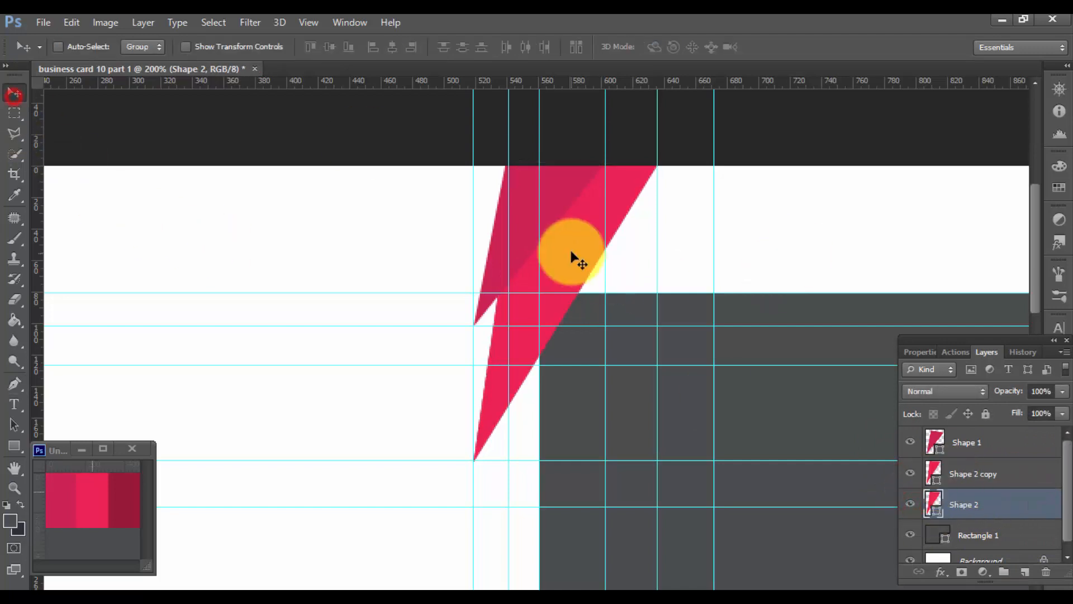
pyautogui.moveTo(572, 258); pyautogui.dragTo(664, 272)
pyautogui.doubleClick(934, 501)
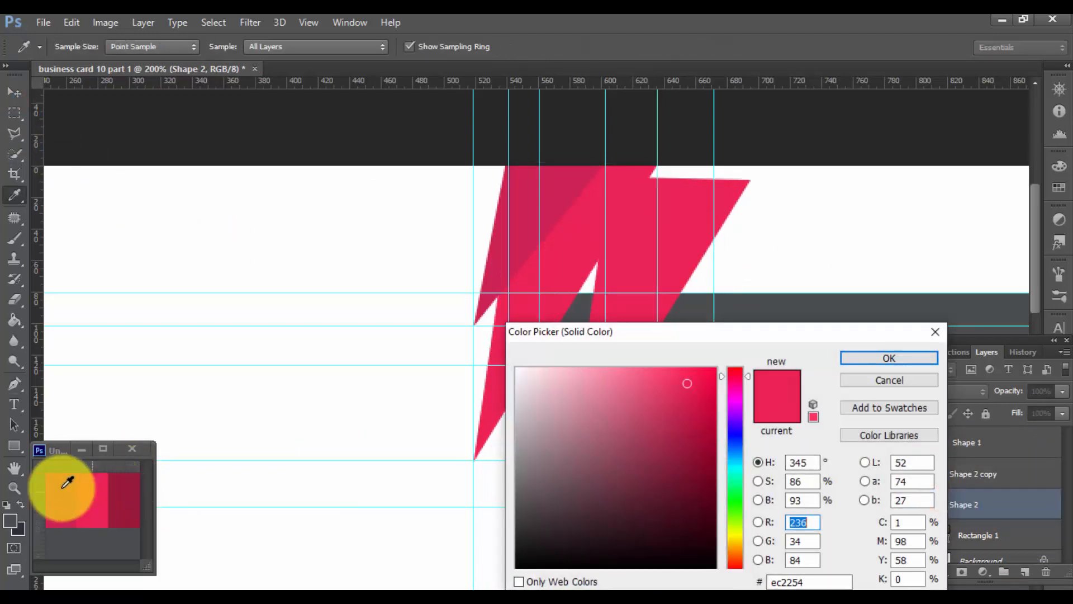
pyautogui.click(897, 361)
# Step: Rotate the offset triangle about 12.6° and distort its corners so it fans out behind the longer triangle, between its tip and the card's top edge
pyautogui.hotkey('ctrl', 't')
pyautogui.moveTo(831, 352); pyautogui.dragTo(749, 529)
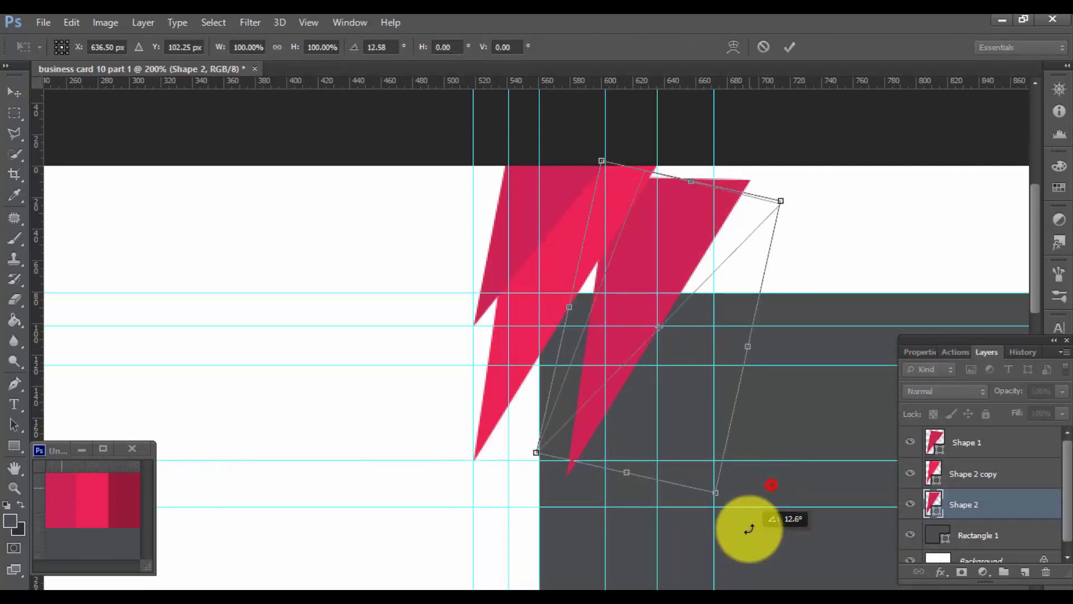
pyautogui.moveTo(680, 383); pyautogui.dragTo(673, 354)
pyautogui.moveTo(760, 160); pyautogui.dragTo(728, 146)
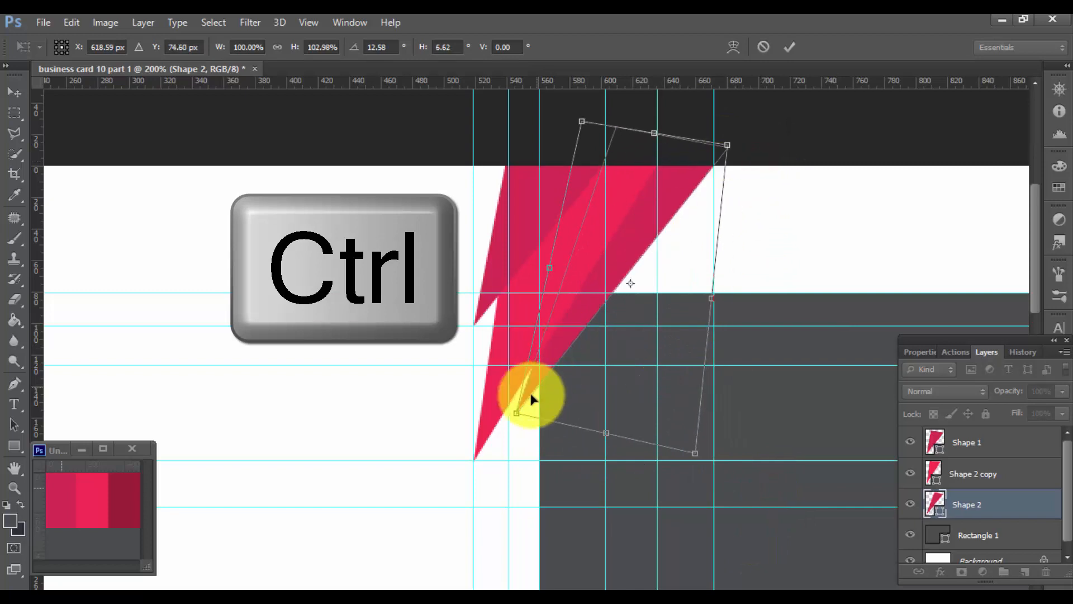
pyautogui.moveTo(516, 416); pyautogui.dragTo(496, 425)
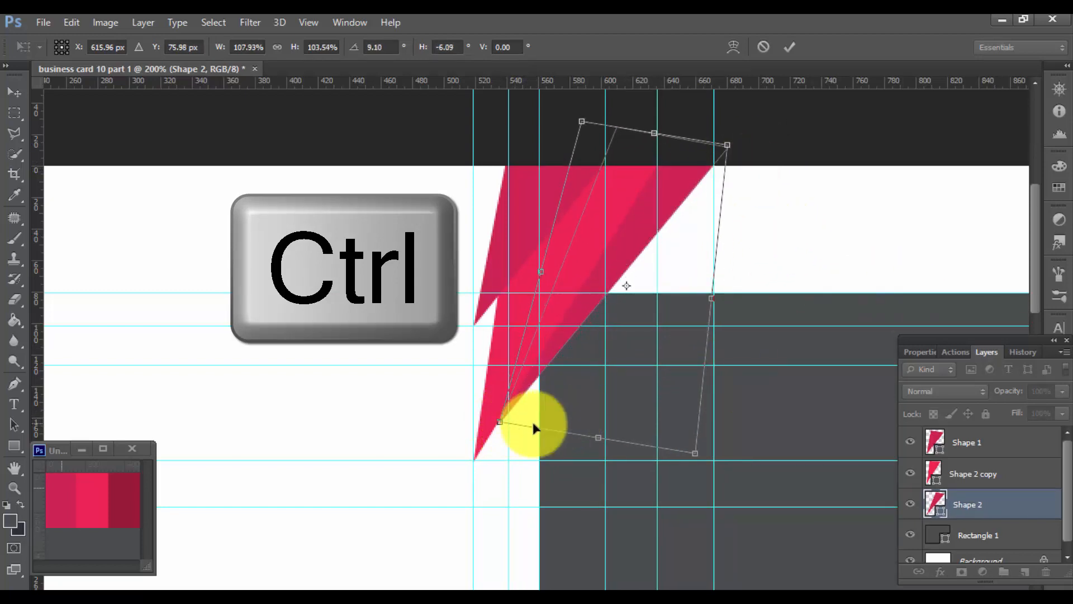
pyautogui.moveTo(501, 426); pyautogui.dragTo(510, 436)
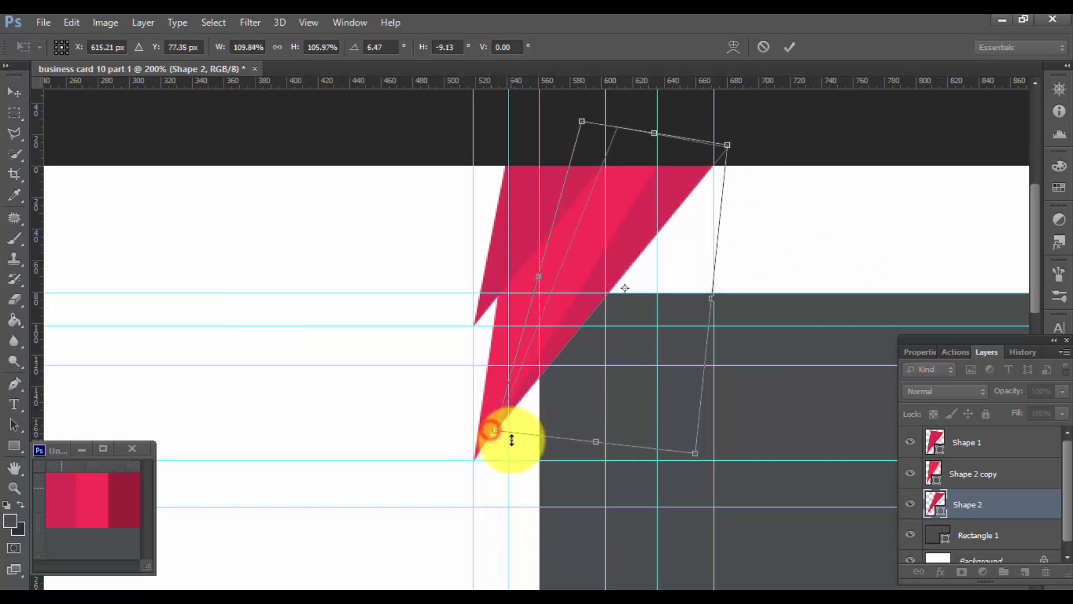
pyautogui.click(790, 47)
pyautogui.hotkey('ctrl', 't')
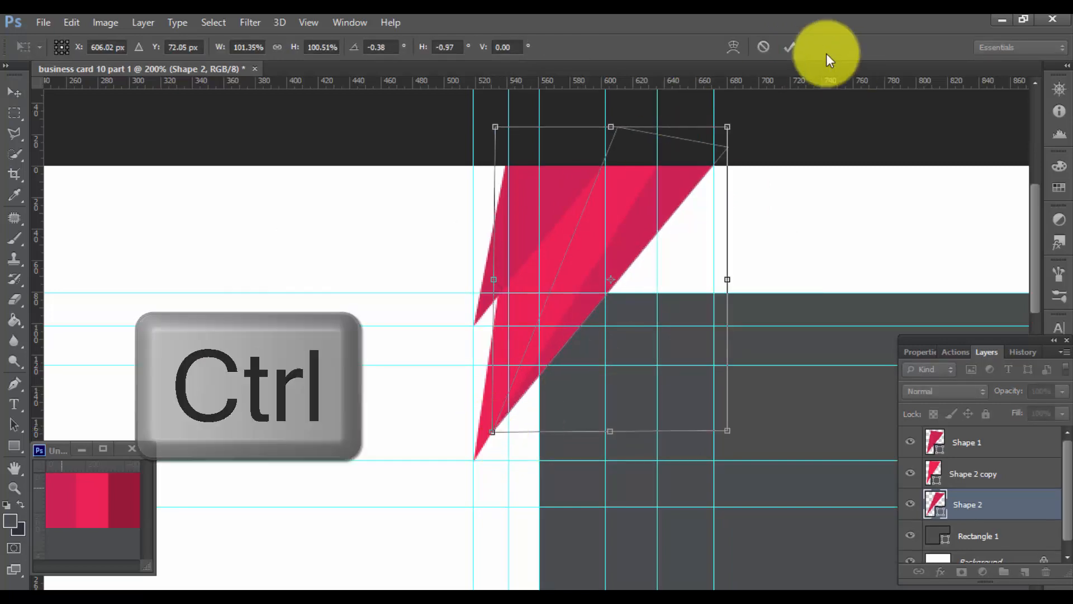
pyautogui.click(788, 45)
# Step: Examine how the overlapping pink triangles meet the grey rectangle's upper-left corner at different zoom levels
pyautogui.keyDown('alt'); pyautogui.click(762, 297); pyautogui.keyUp('alt')
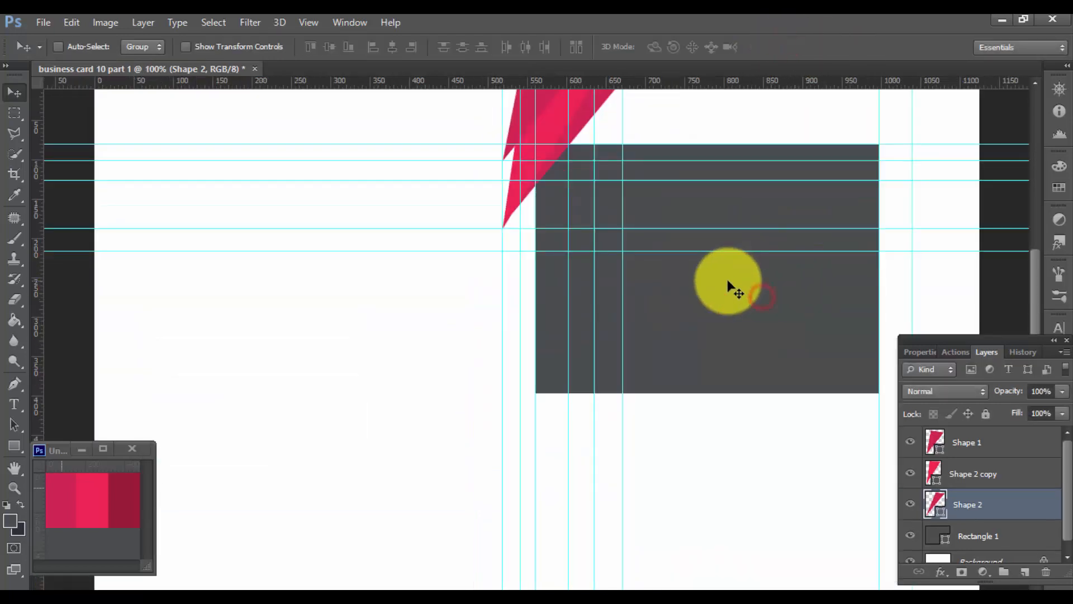
pyautogui.keyDown('alt'); pyautogui.click(714, 269); pyautogui.keyUp('alt')
pyautogui.keyDown('ctrl'); pyautogui.click(656, 213); pyautogui.keyUp('ctrl')
pyautogui.keyDown('ctrl'); pyautogui.click(656, 213); pyautogui.keyUp('ctrl')
pyautogui.moveTo(711, 186); pyautogui.dragTo(566, 281)
pyautogui.keyDown('alt'); pyautogui.click(584, 284); pyautogui.keyUp('alt')
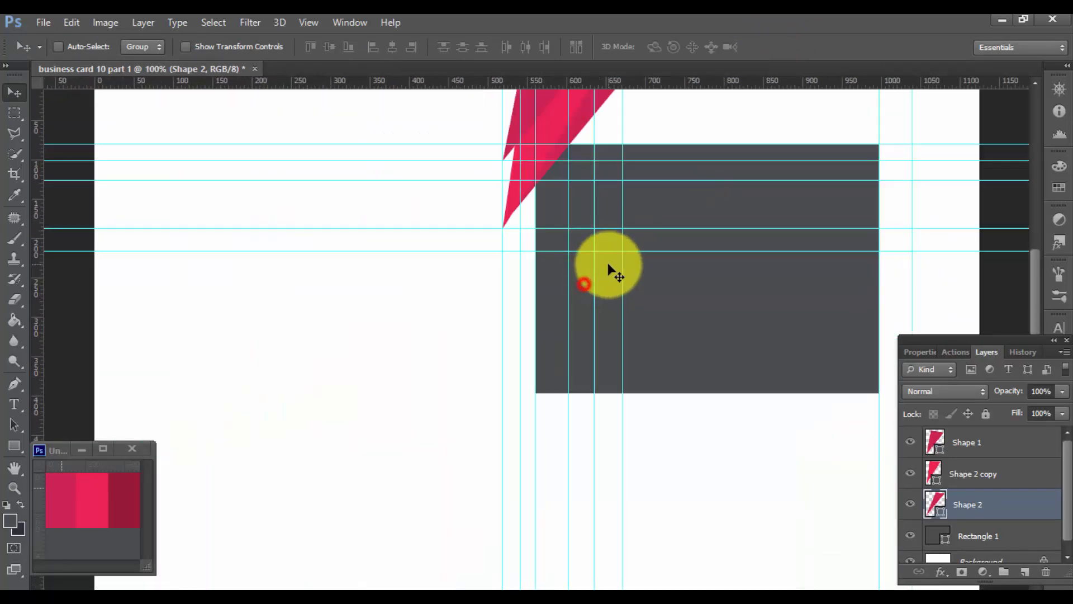
pyautogui.keyDown('alt'); pyautogui.click(612, 259); pyautogui.keyUp('alt')
pyautogui.keyDown('ctrl'); pyautogui.click(622, 243); pyautogui.keyUp('ctrl')
pyautogui.keyDown('ctrl'); pyautogui.click(625, 239); pyautogui.keyUp('ctrl')
pyautogui.moveTo(575, 237); pyautogui.dragTo(587, 311)
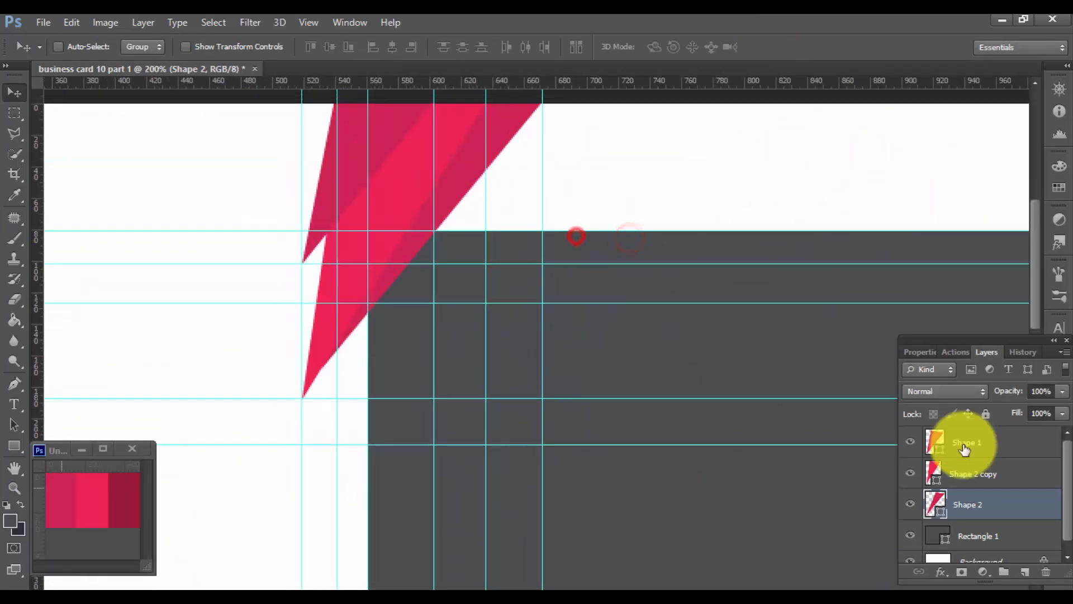
pyautogui.moveTo(1069, 501); pyautogui.dragTo(1070, 527)
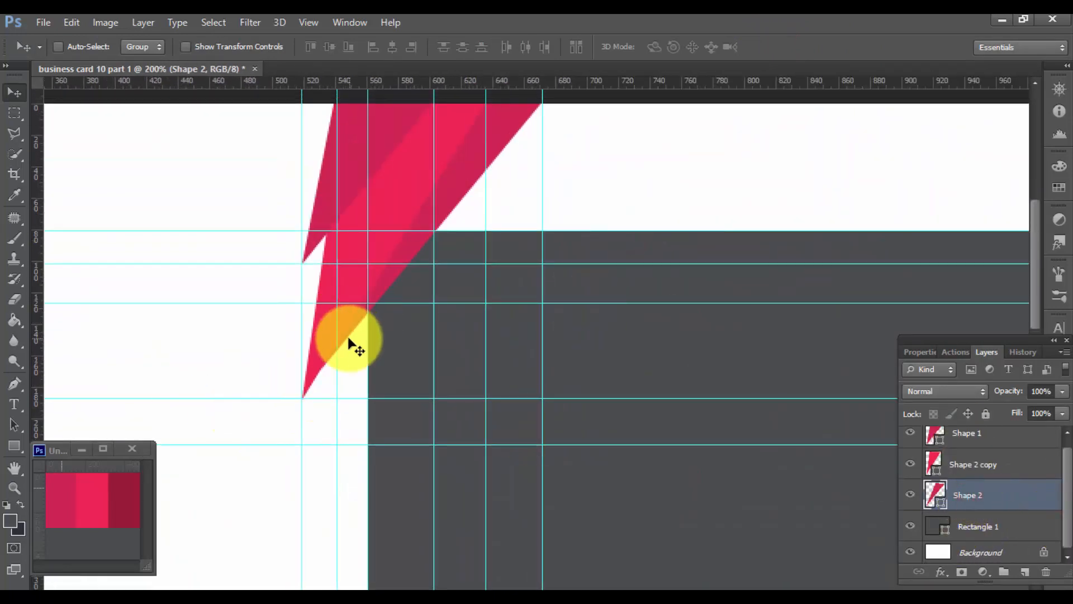
# Step: Draw a Pen triangle about 42 × 97 px from the longer triangle's tip to the rectangle's left edge as the ribbon's fold
pyautogui.click(14, 384)
pyautogui.keyDown('ctrl'); pyautogui.click(296, 358); pyautogui.keyUp('ctrl')
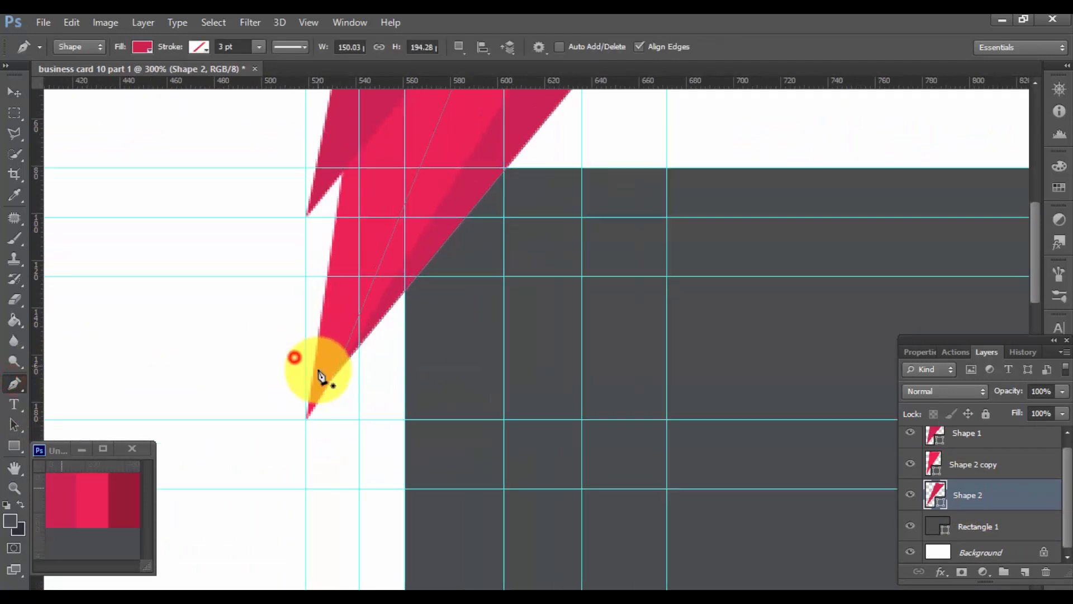
pyautogui.click(303, 397)
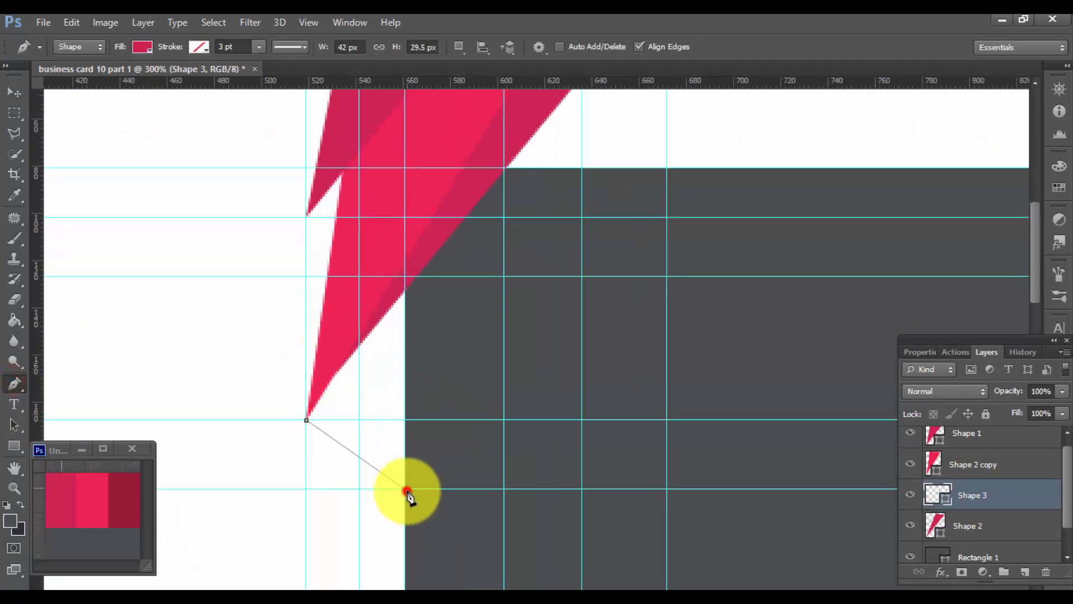
pyautogui.click(406, 261)
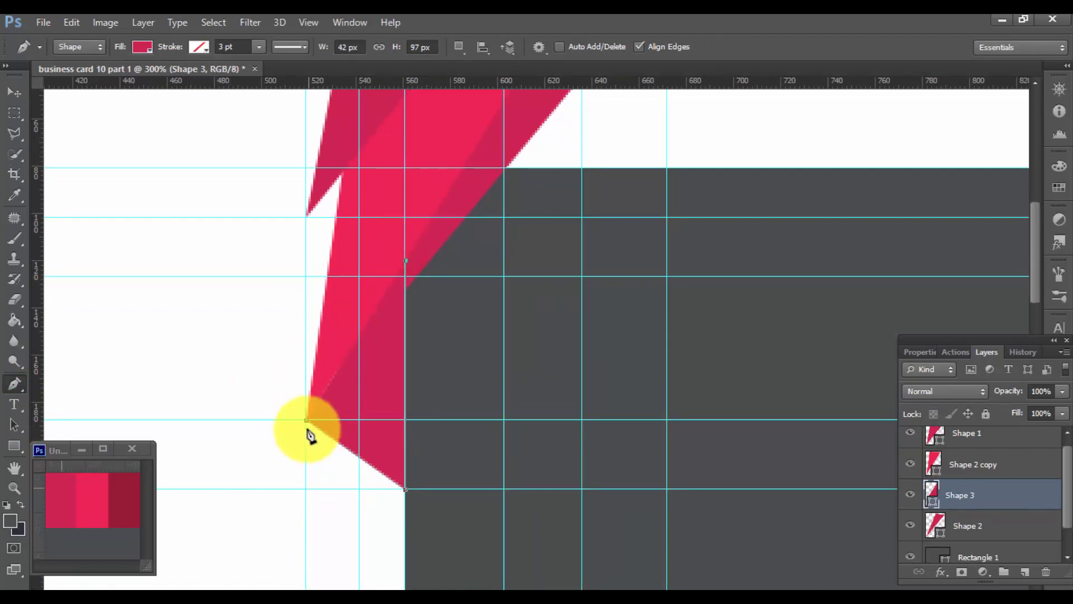
# Step: Apply a Color Overlay to the fold triangle in the palette image's dark red, 981a39
pyautogui.doubleClick(927, 492)
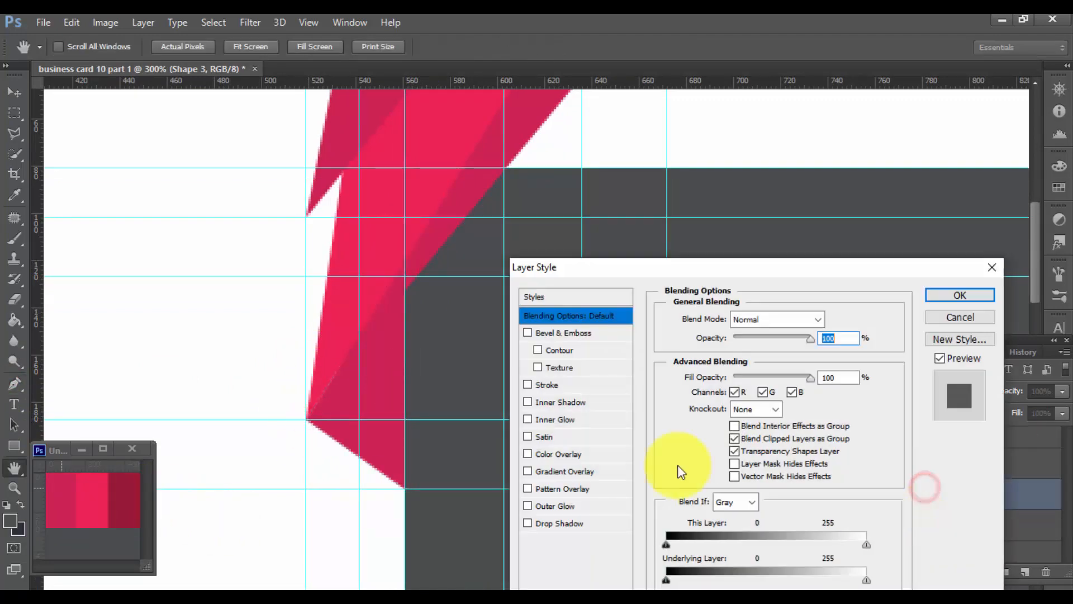
pyautogui.click(577, 456)
pyautogui.click(826, 319)
pyautogui.click(133, 493)
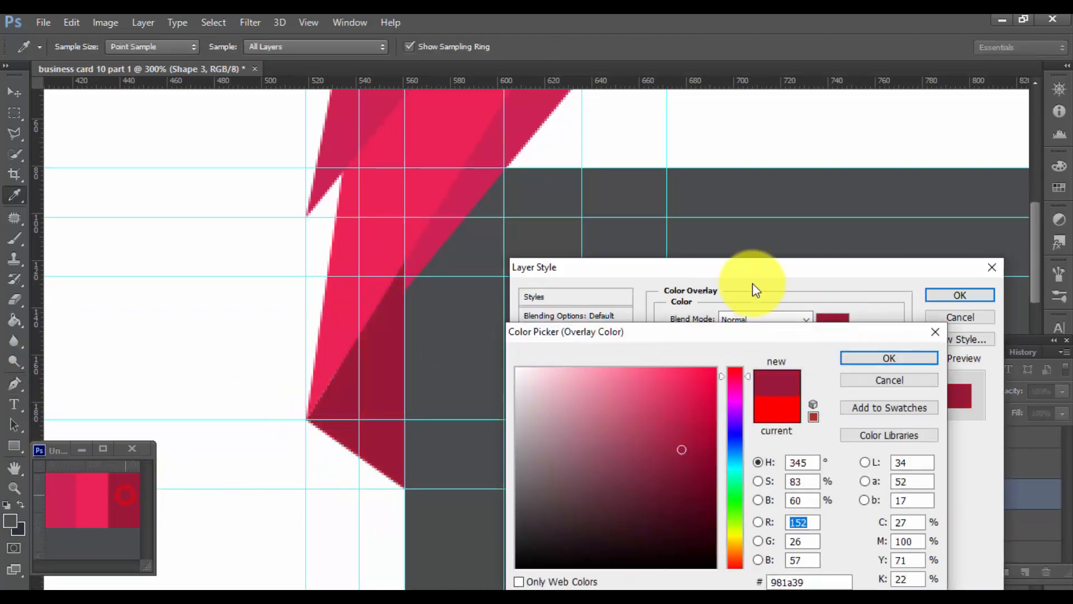
pyautogui.click(904, 241)
pyautogui.click(950, 295)
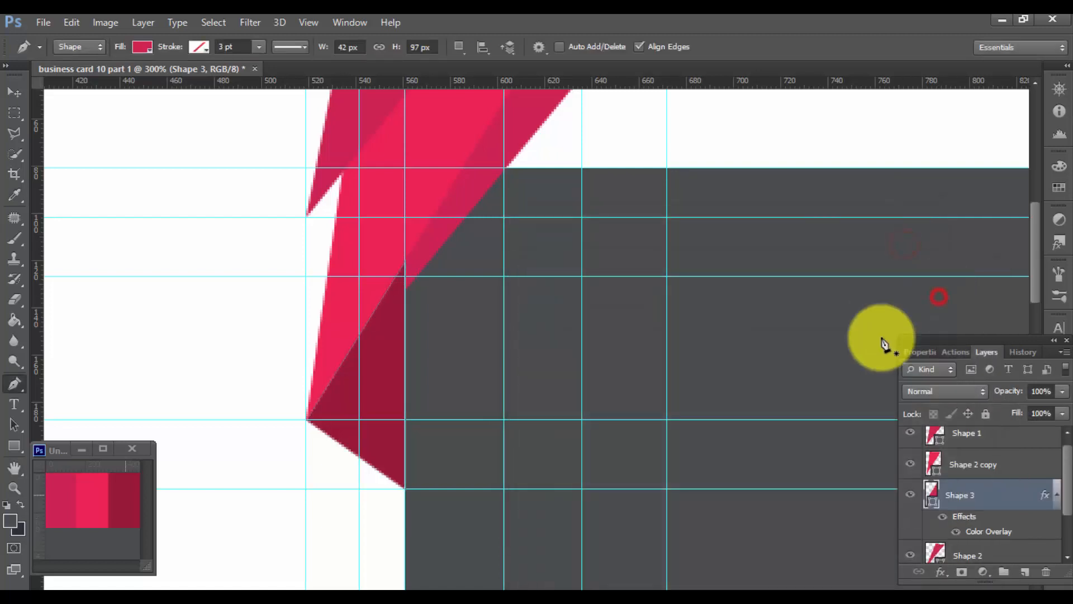
# Step: Send the dark red fold behind the pink triangles and place a duplicate about 82 px higher, under the shorter triangle's tip
pyautogui.moveTo(1066, 497); pyautogui.dragTo(1067, 520)
pyautogui.moveTo(995, 450); pyautogui.dragTo(1007, 538)
pyautogui.moveTo(1058, 487); pyautogui.dragTo(1025, 570)
pyautogui.click(16, 94)
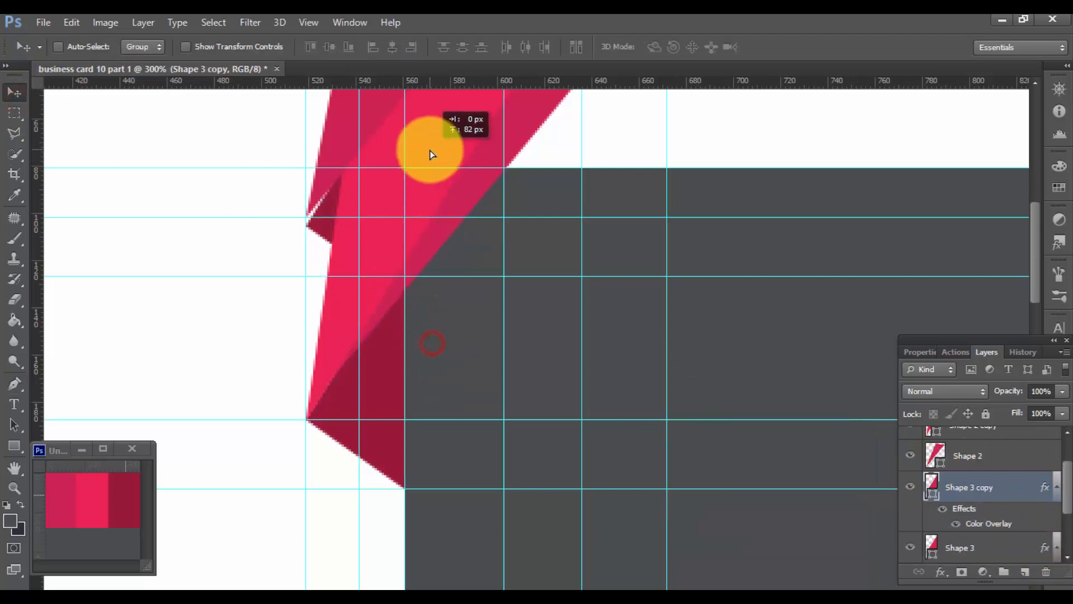
pyautogui.moveTo(431, 150); pyautogui.dragTo(429, 145)
pyautogui.keyDown('ctrl'); pyautogui.click(272, 169); pyautogui.keyUp('ctrl')
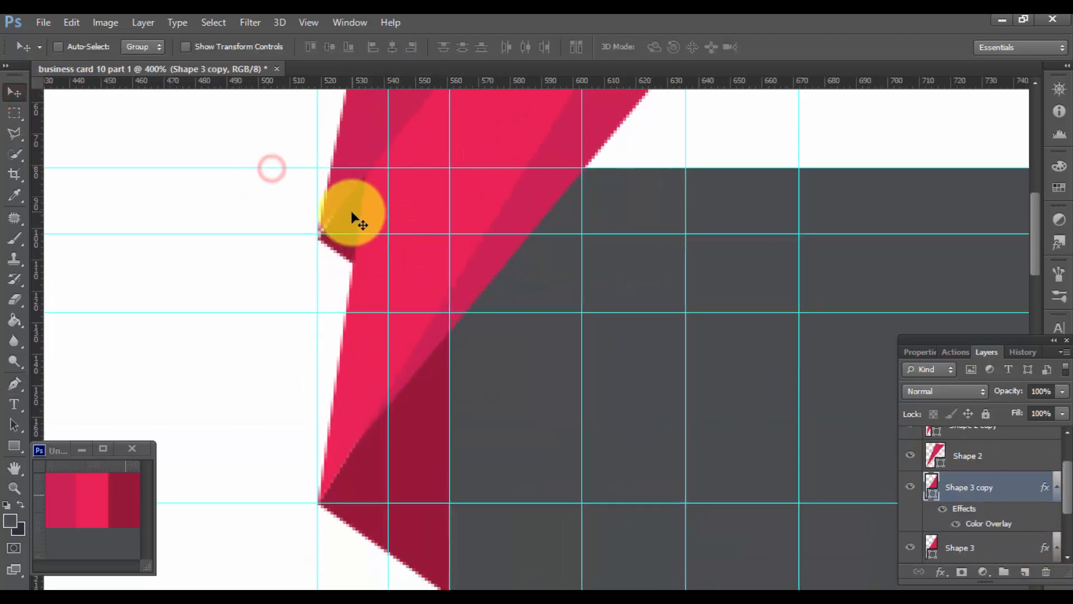
# Step: Group all the pink and dark red ribbon shape layers, leaving out the grey rectangle and the background
pyautogui.keyDown('alt'); pyautogui.click(474, 295); pyautogui.keyUp('alt')
pyautogui.keyDown('alt'); pyautogui.click(475, 295); pyautogui.keyUp('alt')
pyautogui.keyDown('alt'); pyautogui.click(474, 295); pyautogui.keyUp('alt')
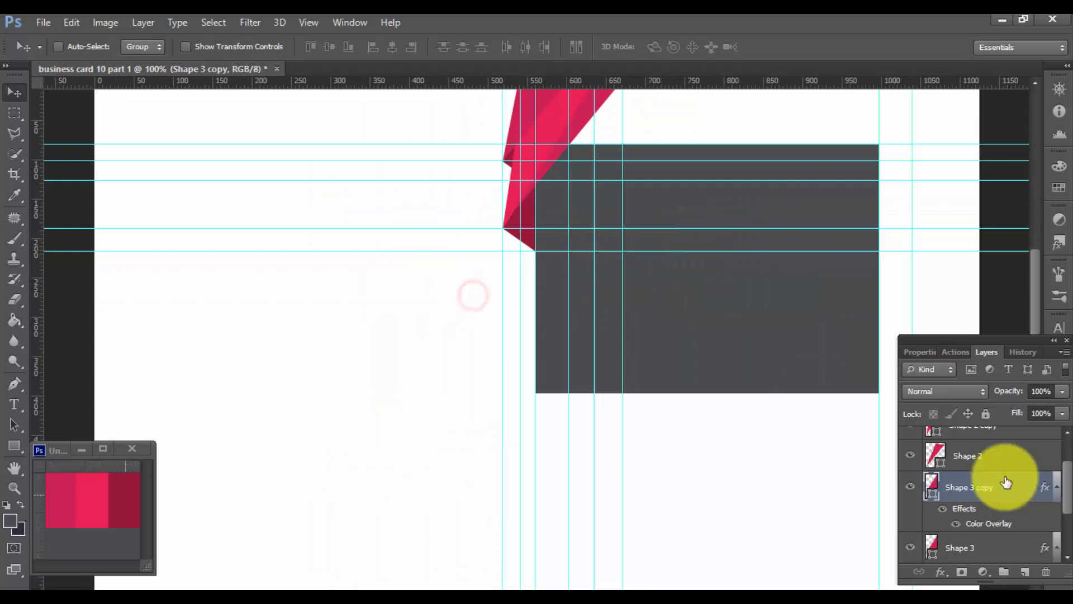
pyautogui.scroll(-3, 1062, 487)
pyautogui.click(975, 504)
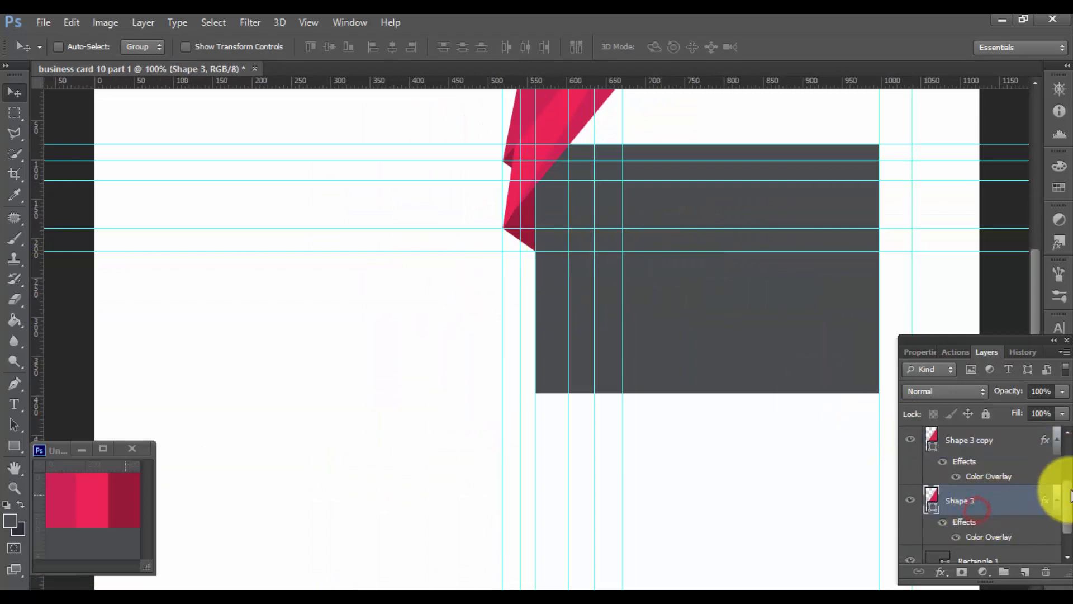
pyautogui.moveTo(1070, 499); pyautogui.dragTo(1067, 475)
pyautogui.keyDown('ctrl'); pyautogui.click(1023, 437); pyautogui.keyUp('ctrl')
pyautogui.keyDown('ctrl'); pyautogui.click(1008, 474); pyautogui.keyUp('ctrl')
pyautogui.keyDown('ctrl'); pyautogui.click(1007, 507); pyautogui.keyUp('ctrl')
pyautogui.keyDown('ctrl'); pyautogui.click(1006, 524); pyautogui.keyUp('ctrl')
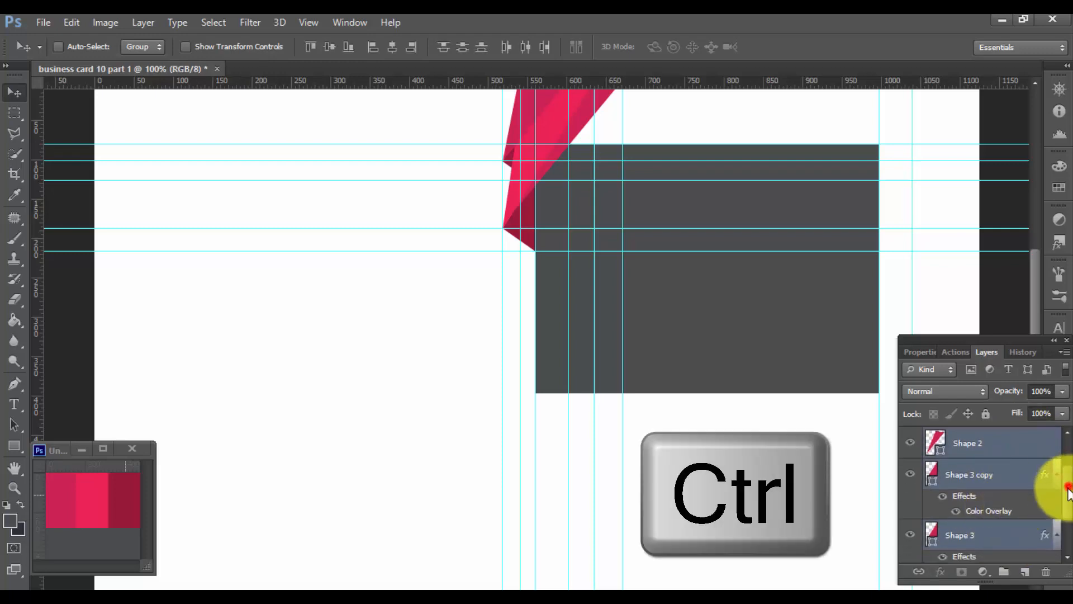
pyautogui.scroll(-2, 1006, 508)
pyautogui.hotkey('ctrl', 'g')
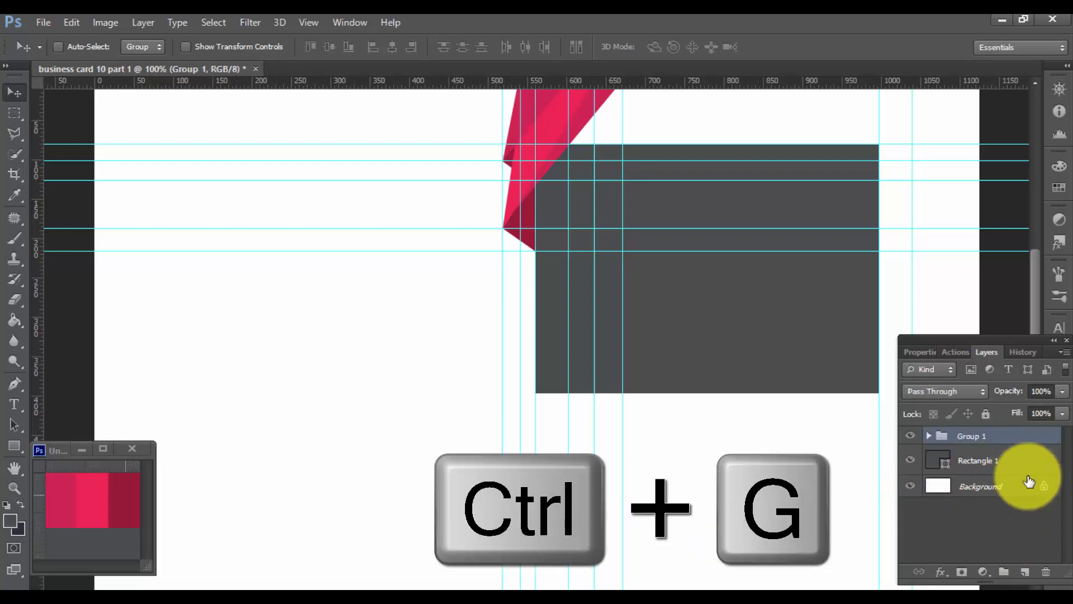
# Step: Duplicate the ribbon group and place it flipped horizontally at the grey rectangle's right edge, mirroring the original
pyautogui.moveTo(1006, 433); pyautogui.dragTo(1025, 571)
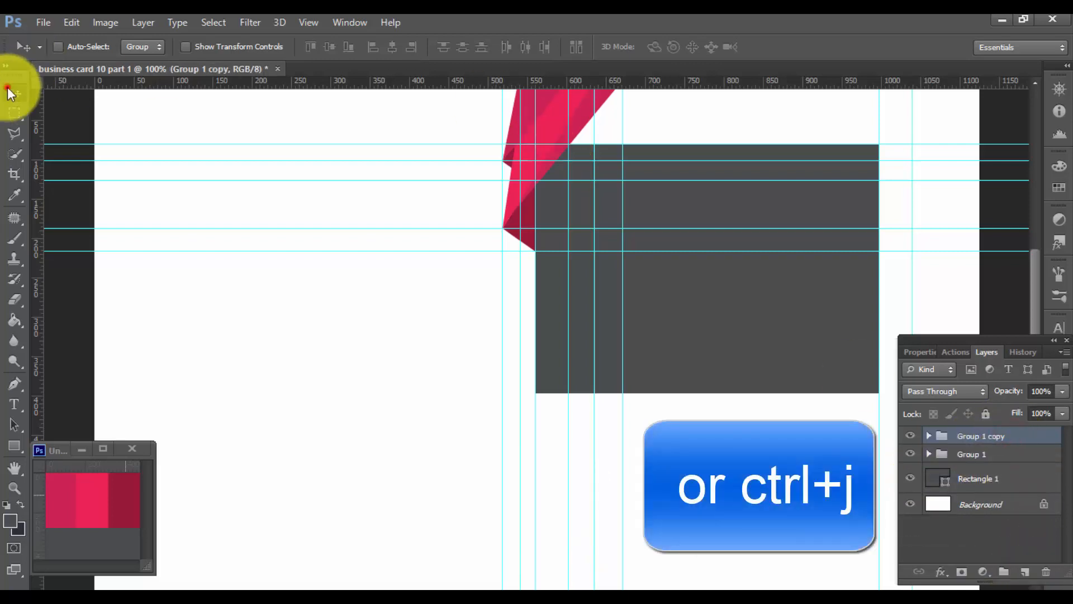
pyautogui.hotkey('ctrl', 't')
pyautogui.rightClick(576, 128)
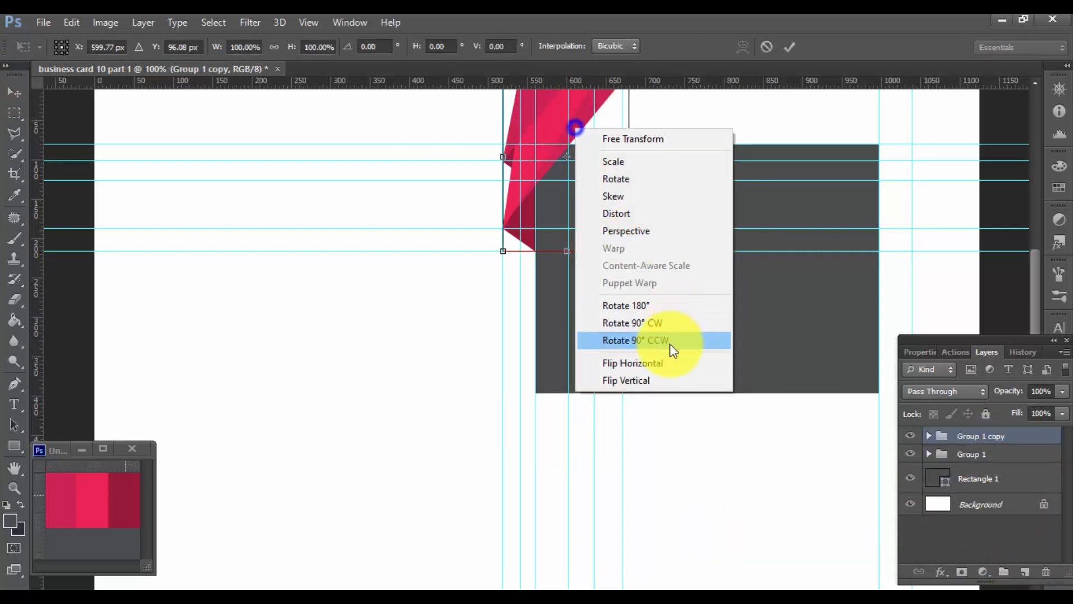
pyautogui.click(674, 340)
pyautogui.click(789, 47)
pyautogui.press('Right')
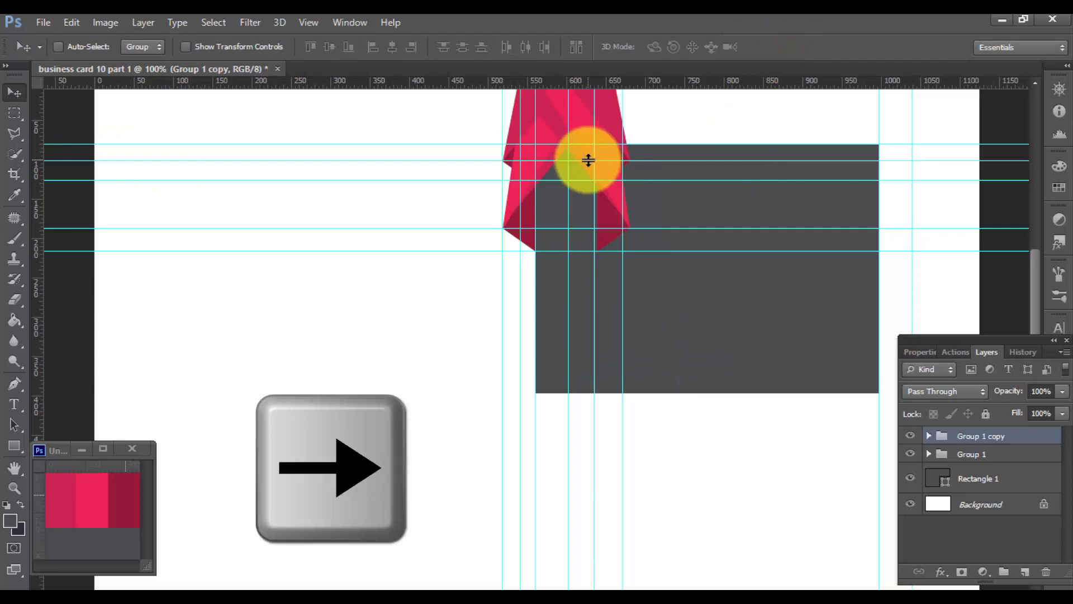
pyautogui.moveTo(588, 161); pyautogui.dragTo(908, 147)
# Step: Remove the two leftmost vertical guides and hide the remaining guides
pyautogui.moveTo(501, 181); pyautogui.dragTo(43, 183)
pyautogui.moveTo(520, 168); pyautogui.dragTo(36, 213)
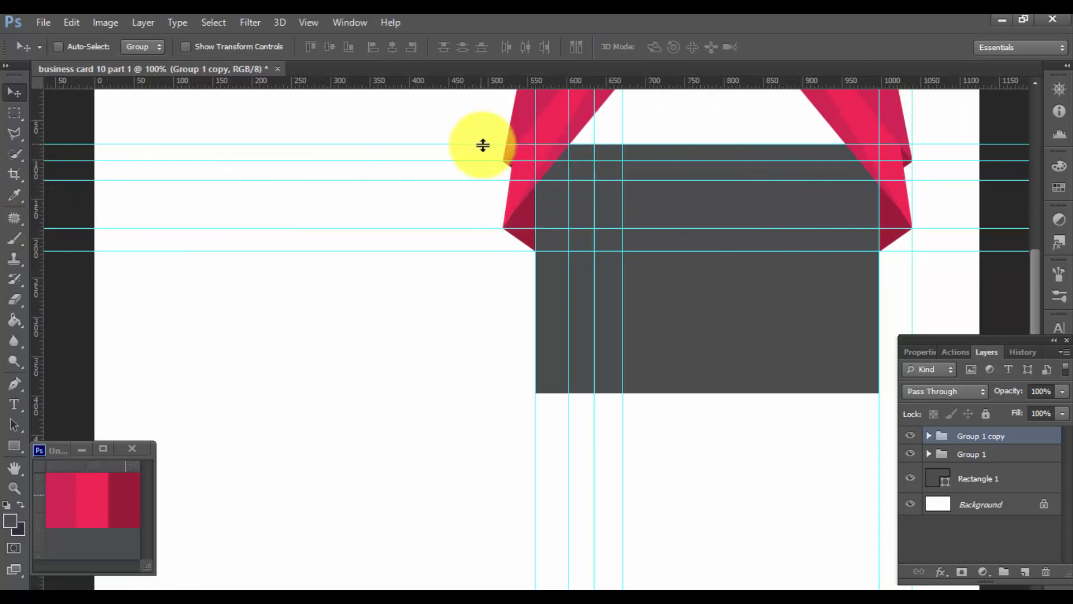
pyautogui.hotkey('ctrl', ';')
pyautogui.hotkey('ctrl', '-')
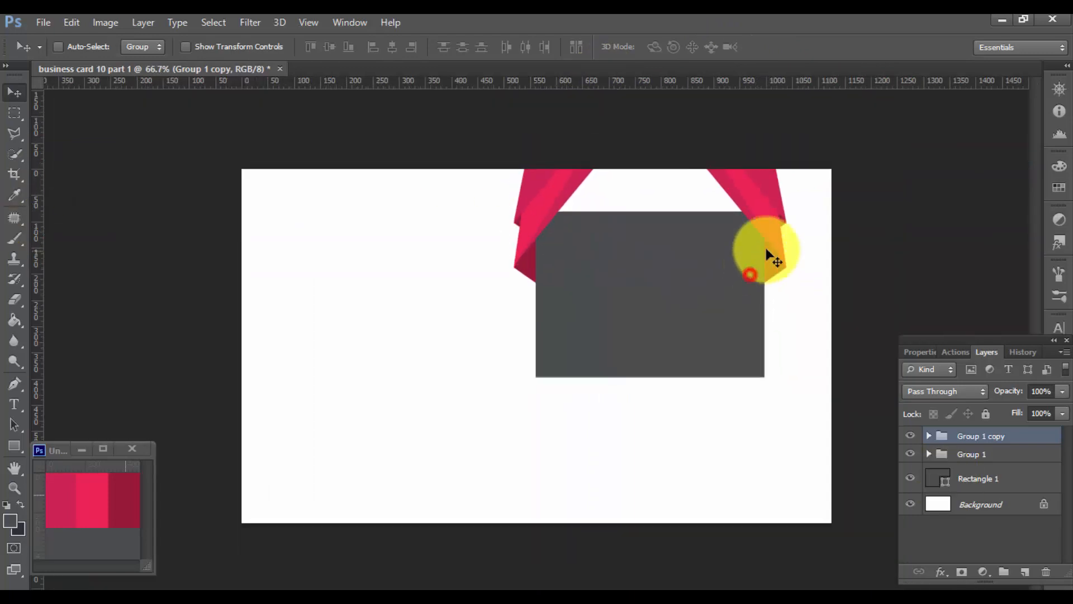
# Step: Draw a rectangle about 438 × 105 px across the card's upper edge behind the ribbons and fill it with the palette's dark red
pyautogui.click(717, 233)
pyautogui.click(968, 475)
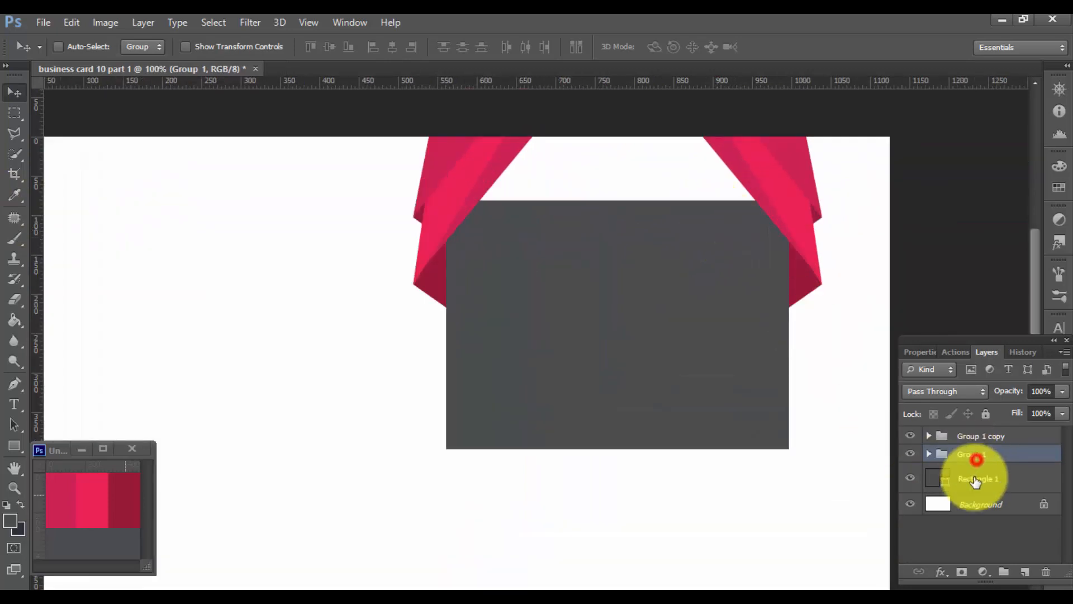
pyautogui.click(14, 446)
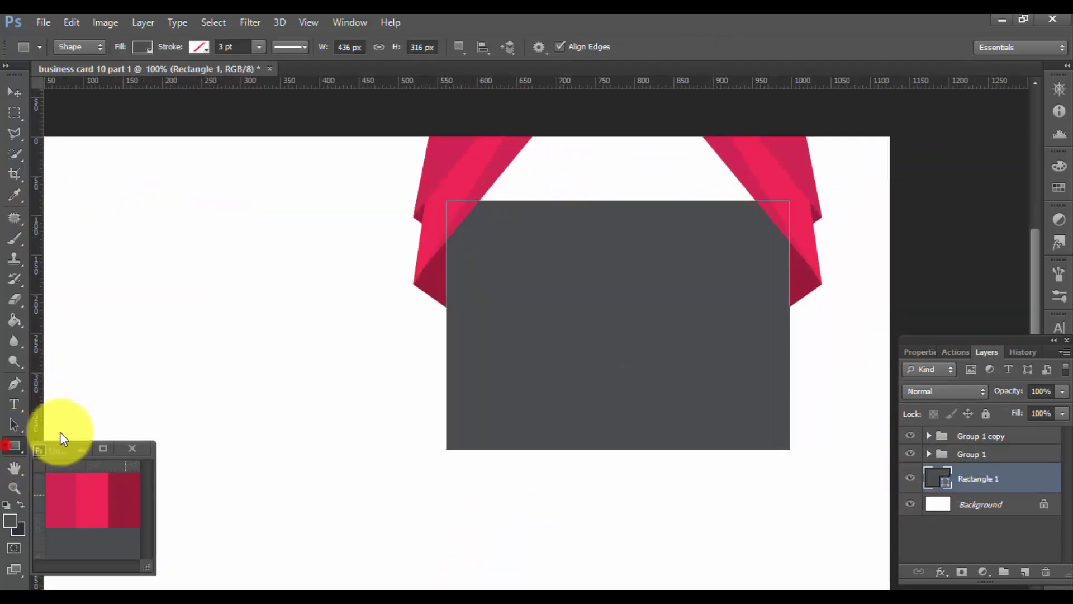
pyautogui.moveTo(439, 135); pyautogui.dragTo(780, 212)
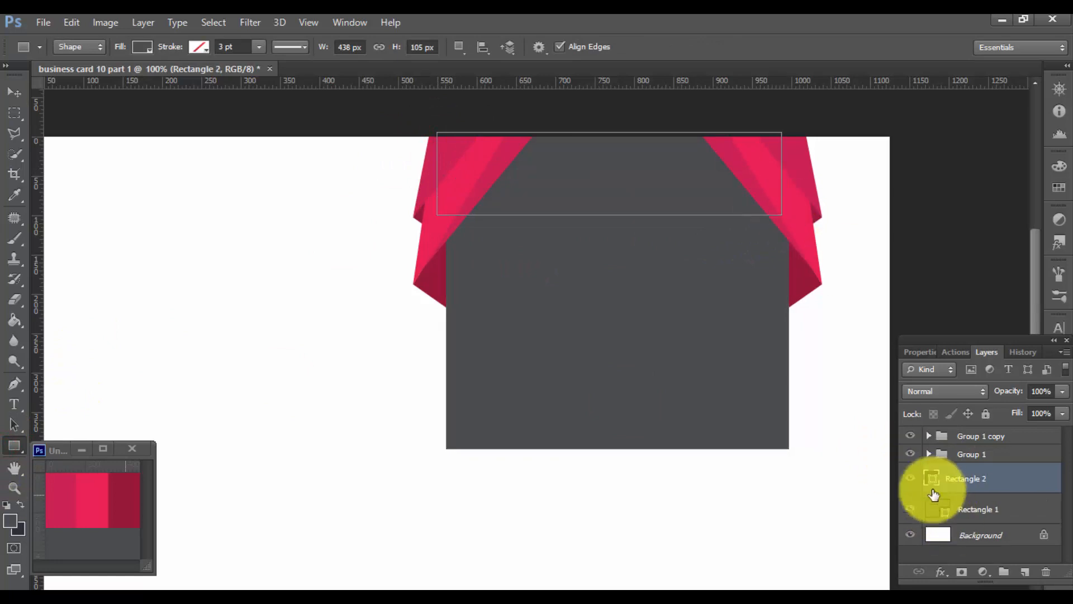
pyautogui.doubleClick(932, 482)
pyautogui.click(123, 495)
pyautogui.click(866, 241)
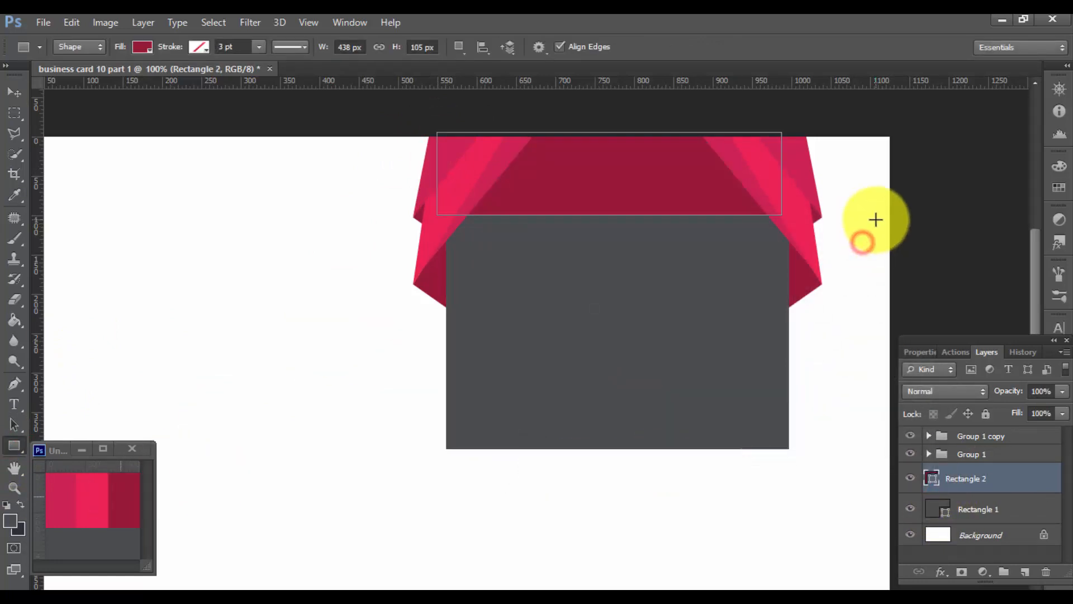
# Step: Place the grey rectangle in front of the dark red one and group both rectangles with the two ribbon groups
pyautogui.click(984, 510)
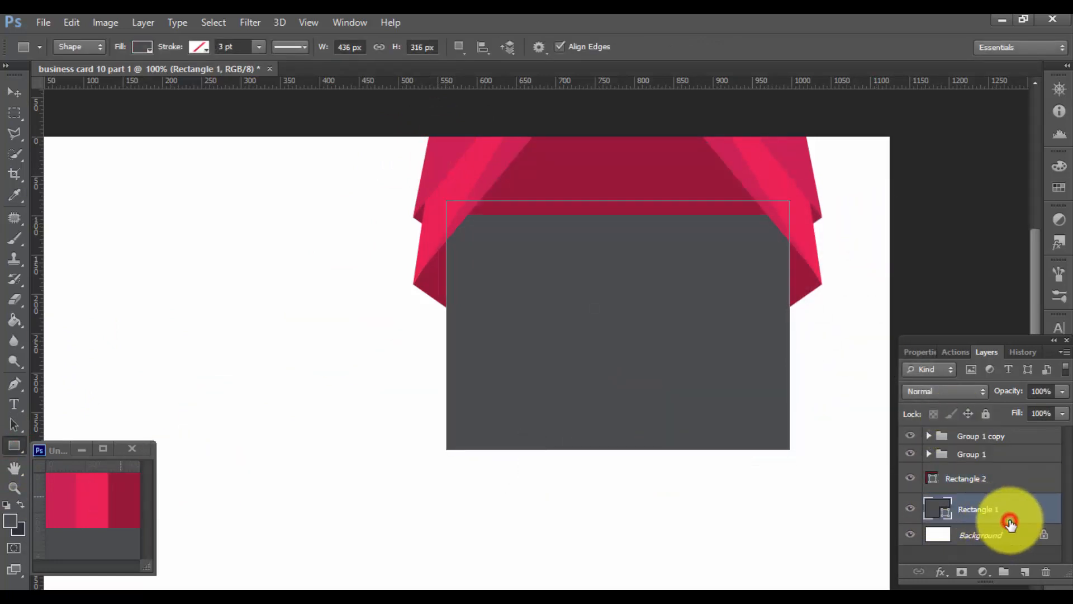
pyautogui.moveTo(1011, 523); pyautogui.dragTo(1035, 472)
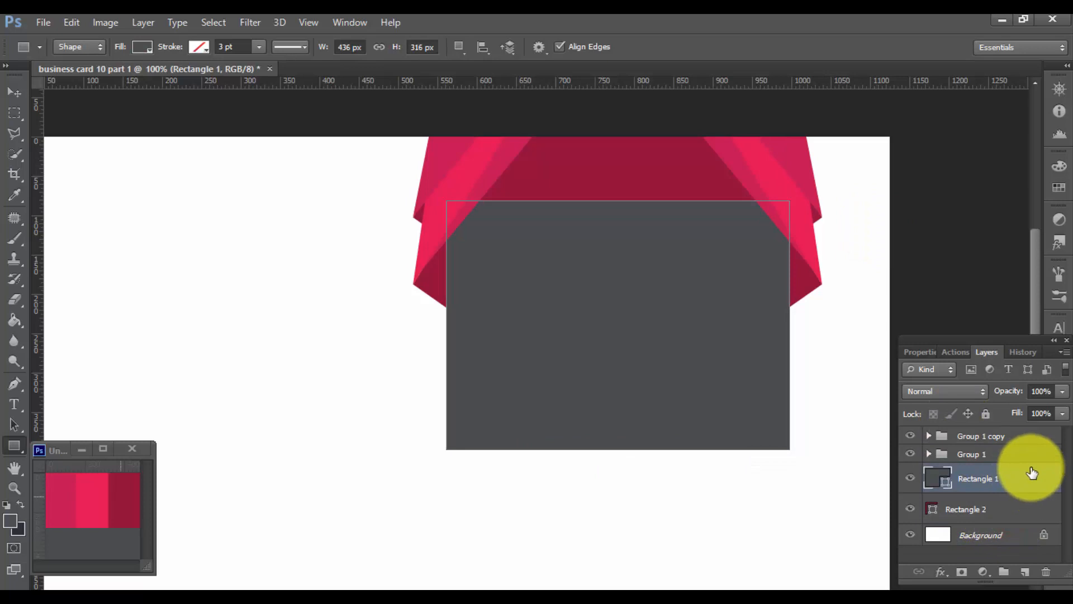
pyautogui.click(984, 514)
pyautogui.keyDown('ctrl'); pyautogui.click(982, 482); pyautogui.keyUp('ctrl')
pyautogui.keyDown('ctrl'); pyautogui.click(992, 450); pyautogui.keyUp('ctrl')
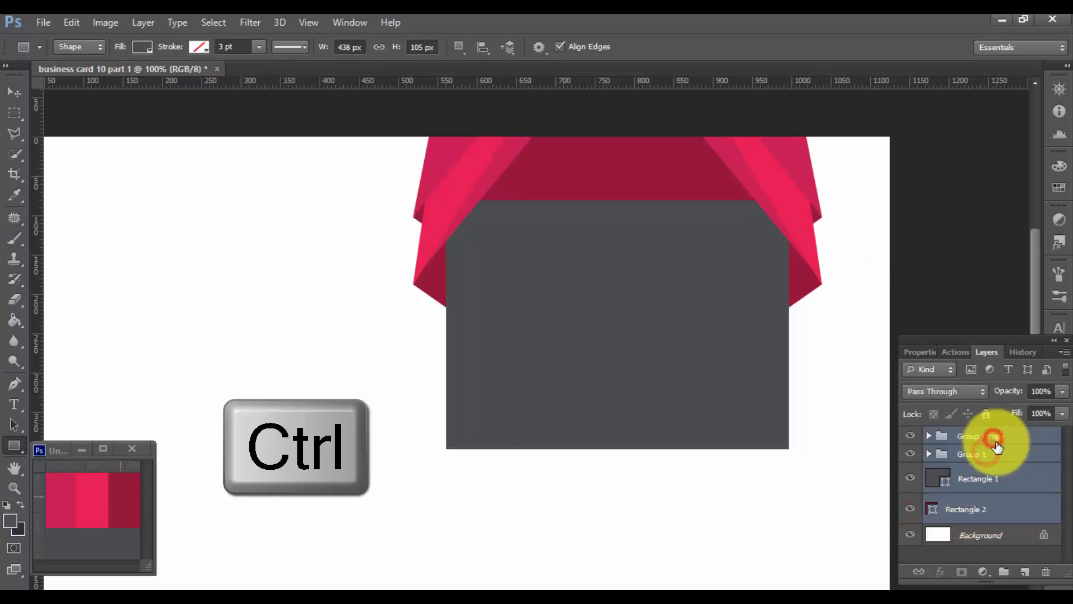
pyautogui.hotkey('ctrl', 'g')
# Step: Duplicate the combined ribbon and rectangle group and flip the copy vertically
pyautogui.moveTo(981, 444); pyautogui.dragTo(1026, 571)
pyautogui.click(14, 92)
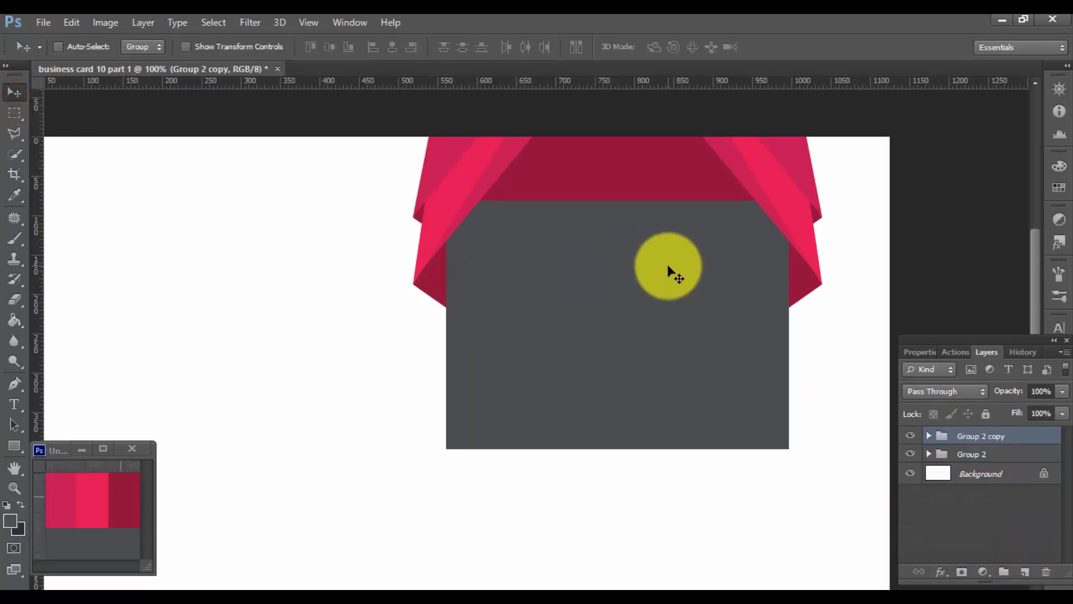
pyautogui.hotkey('ctrl', 't')
pyautogui.rightClick(683, 199)
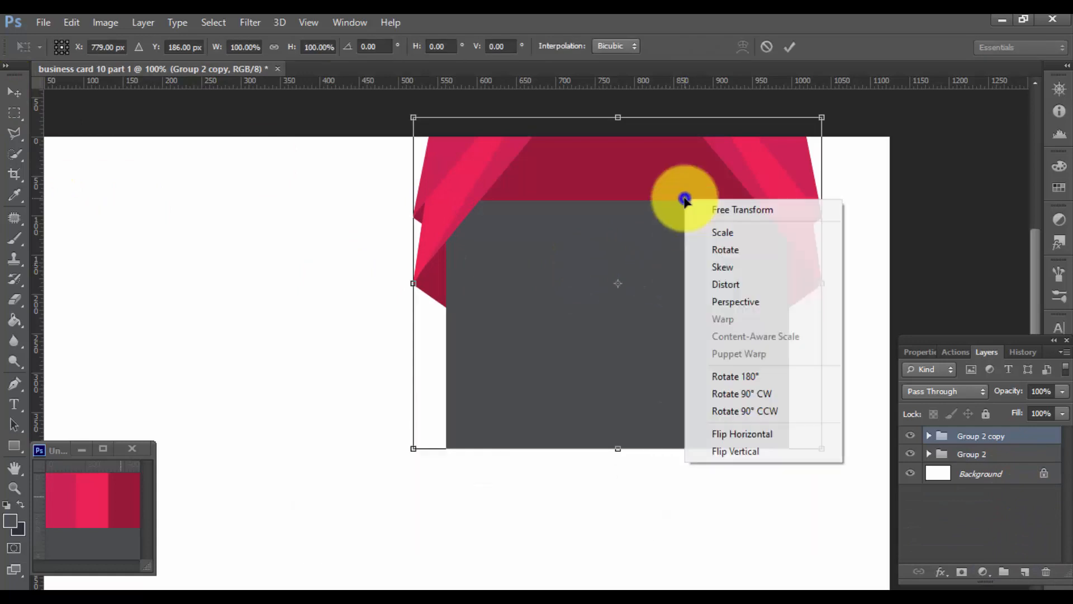
pyautogui.click(777, 450)
pyautogui.click(789, 47)
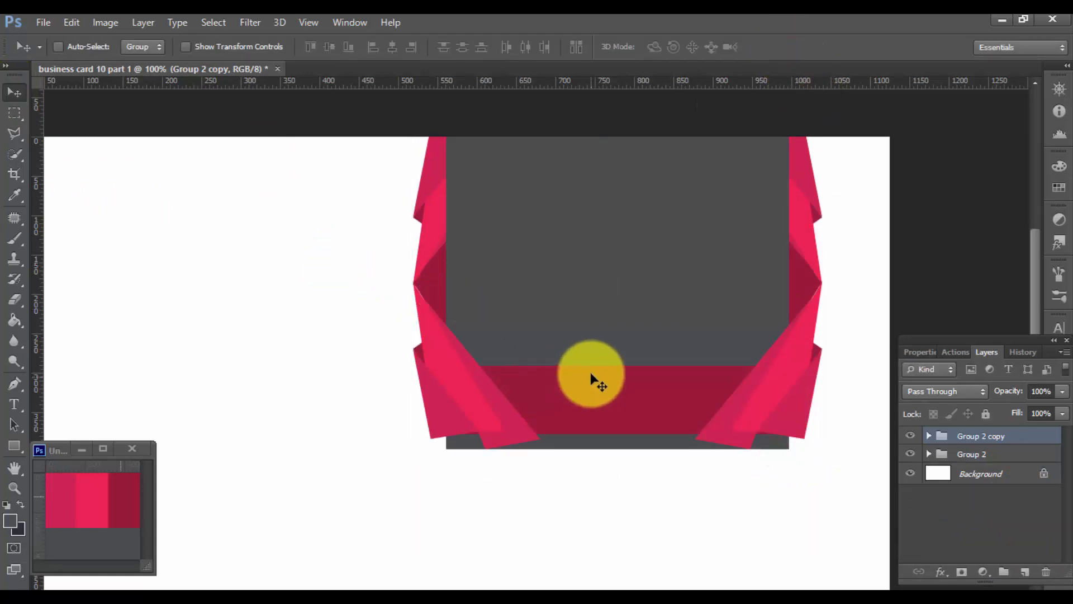
# Step: Move the flipped copy straight down so the two grey rectangles overlap as one tall panel with ribbons at both ends
pyautogui.press('Down')
pyautogui.press('Down')
pyautogui.press('Down')
pyautogui.press('Down')
pyautogui.press('Down')
pyautogui.press('Down')
pyautogui.press('Down')
pyautogui.press('Down')
pyautogui.press('Down')
pyautogui.press('Down')
pyautogui.press('Down')
pyautogui.press('Down')
pyautogui.press('Down')
pyautogui.press('Down')
pyautogui.press('Down')
pyautogui.press('Down')
pyautogui.press('Down')
pyautogui.press('Down')
pyautogui.press('Down')
pyautogui.press('Down')
pyautogui.press('Down')
pyautogui.press('Down')
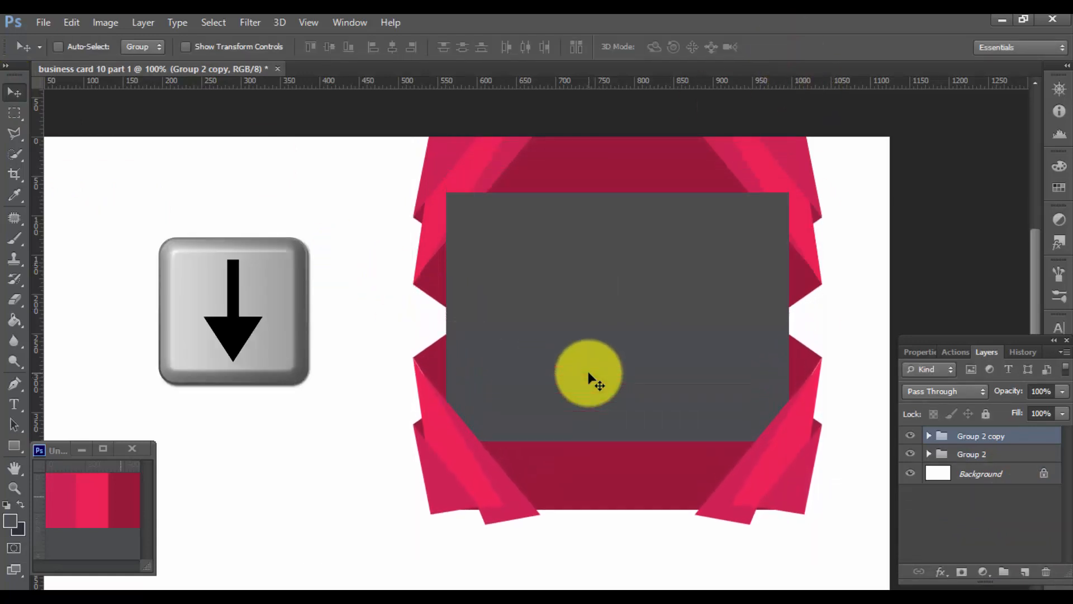
pyautogui.press('Down')
pyautogui.press('Down')
pyautogui.press('Down')
pyautogui.press('Down')
pyautogui.press('Down')
pyautogui.press('Down')
pyautogui.press('Down')
pyautogui.press('Down')
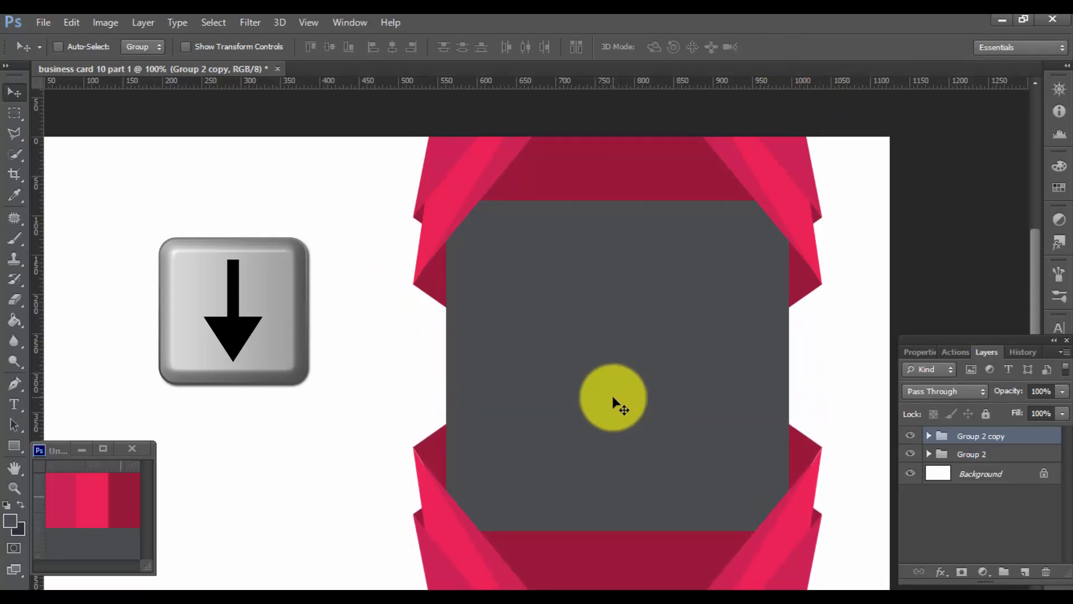
# Step: Examine what the flipped group and the original group contain by briefly hiding and showing their ribbon groups and rectangles
pyautogui.click(909, 435)
pyautogui.click(909, 435)
pyautogui.click(929, 436)
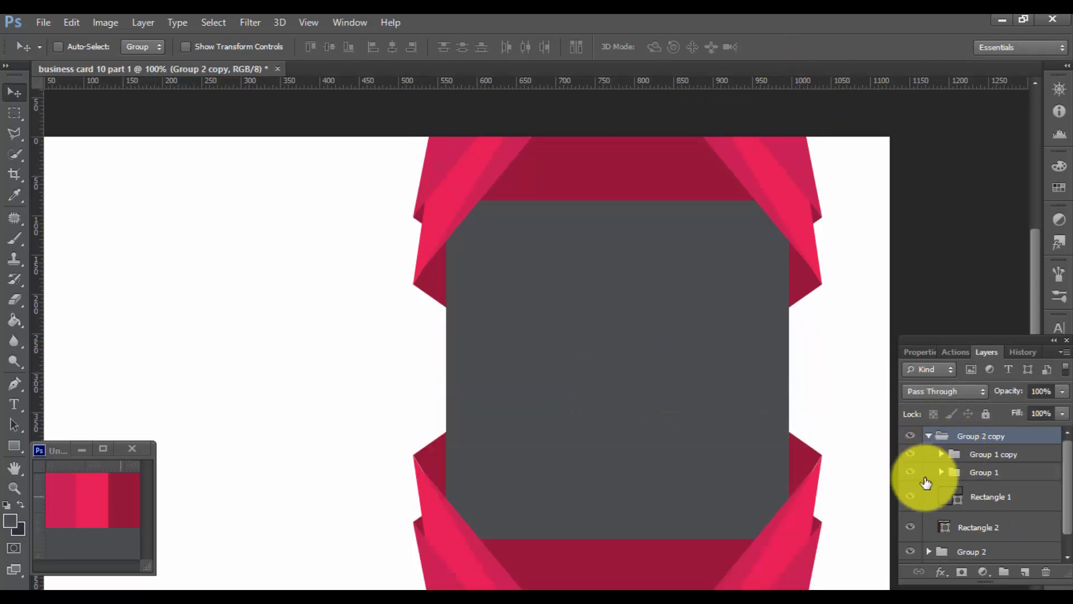
pyautogui.click(971, 496)
pyautogui.click(906, 496)
pyautogui.click(906, 496)
pyautogui.moveTo(1067, 461); pyautogui.dragTo(1069, 485)
pyautogui.click(954, 510)
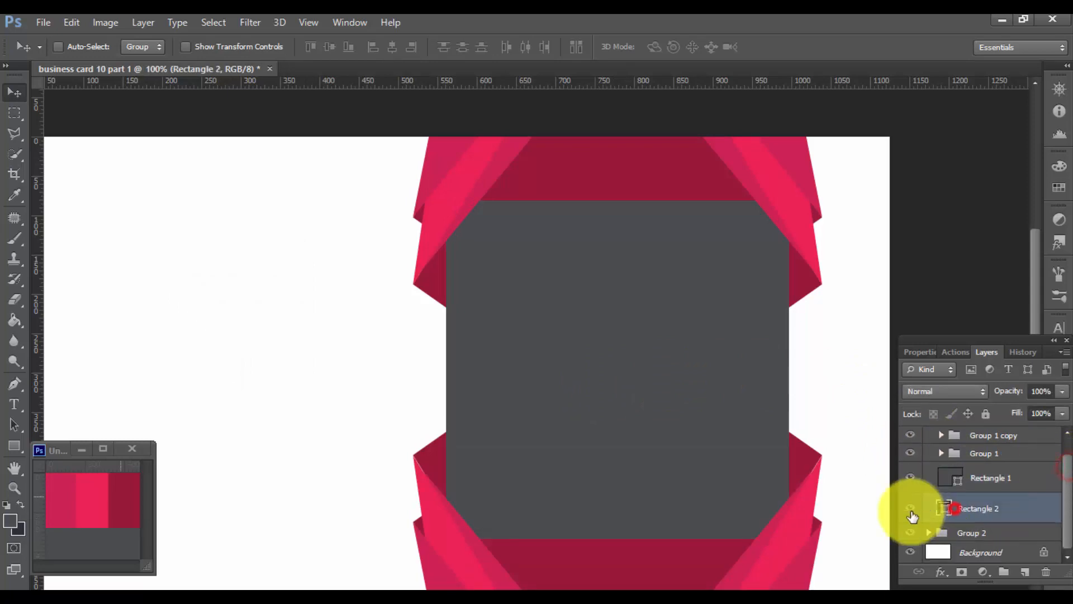
pyautogui.click(911, 508)
pyautogui.click(911, 508)
pyautogui.click(1011, 532)
pyautogui.click(929, 533)
pyautogui.scroll(-3, 1065, 525)
pyautogui.click(910, 454)
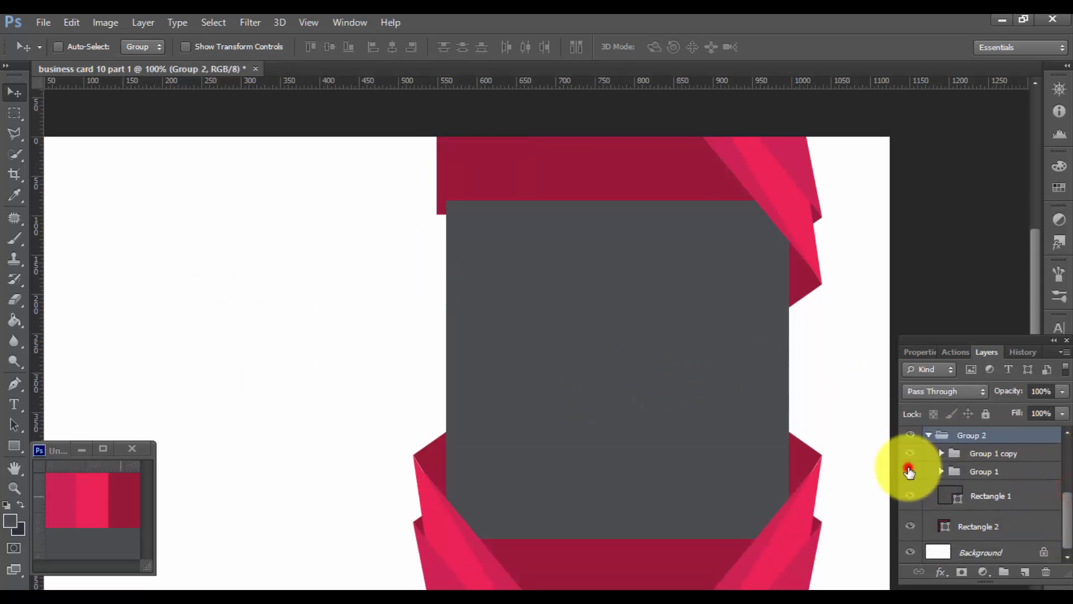
pyautogui.click(911, 454)
pyautogui.click(914, 526)
pyautogui.click(915, 527)
pyautogui.scroll(3, 1054, 503)
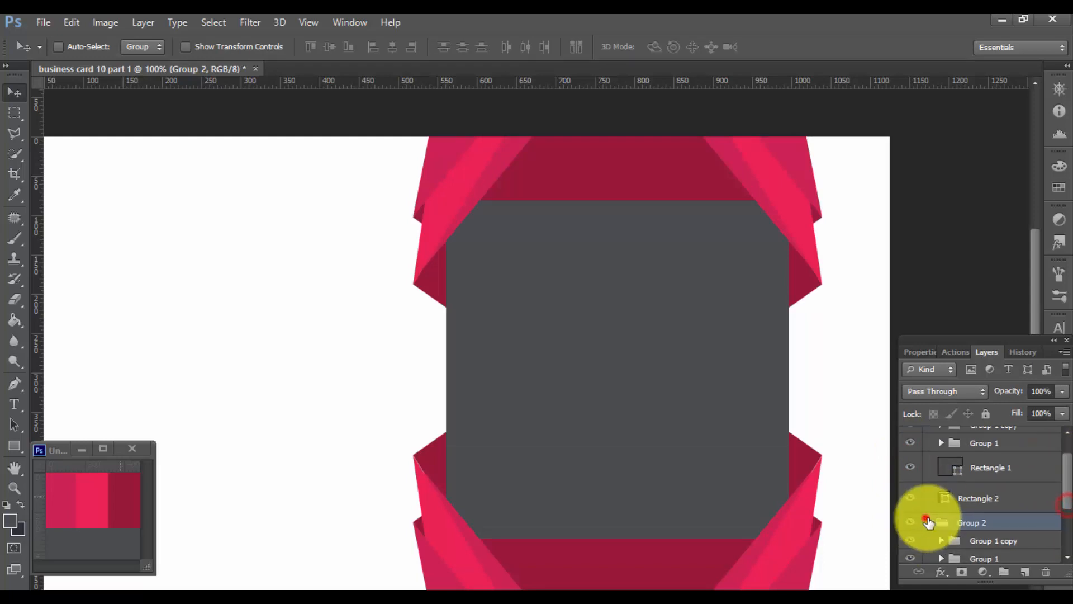
pyautogui.click(928, 515)
# Step: Examine the individual pink triangles and dark red folds that make up the flipped group's right ribbon
pyautogui.click(941, 435)
pyautogui.click(981, 459)
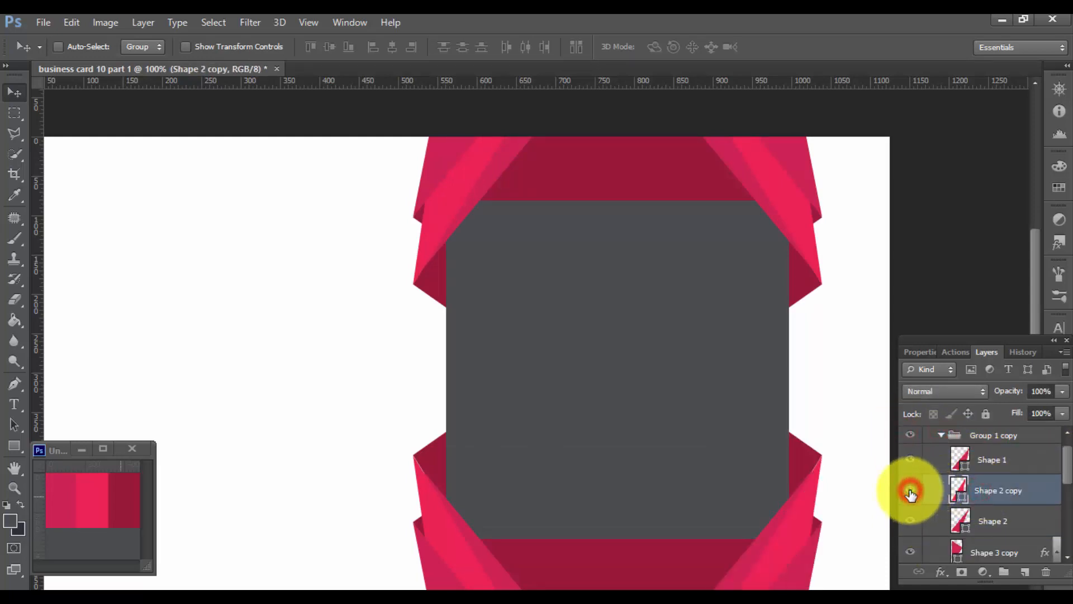
pyautogui.click(985, 551)
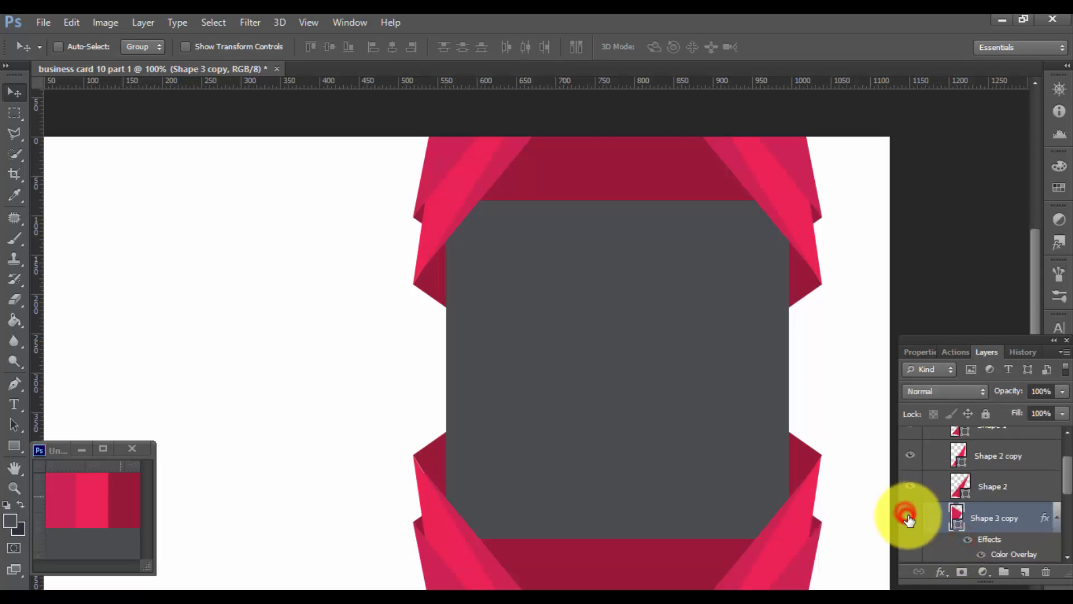
pyautogui.scroll(-2, 1058, 496)
pyautogui.click(977, 509)
pyautogui.click(911, 524)
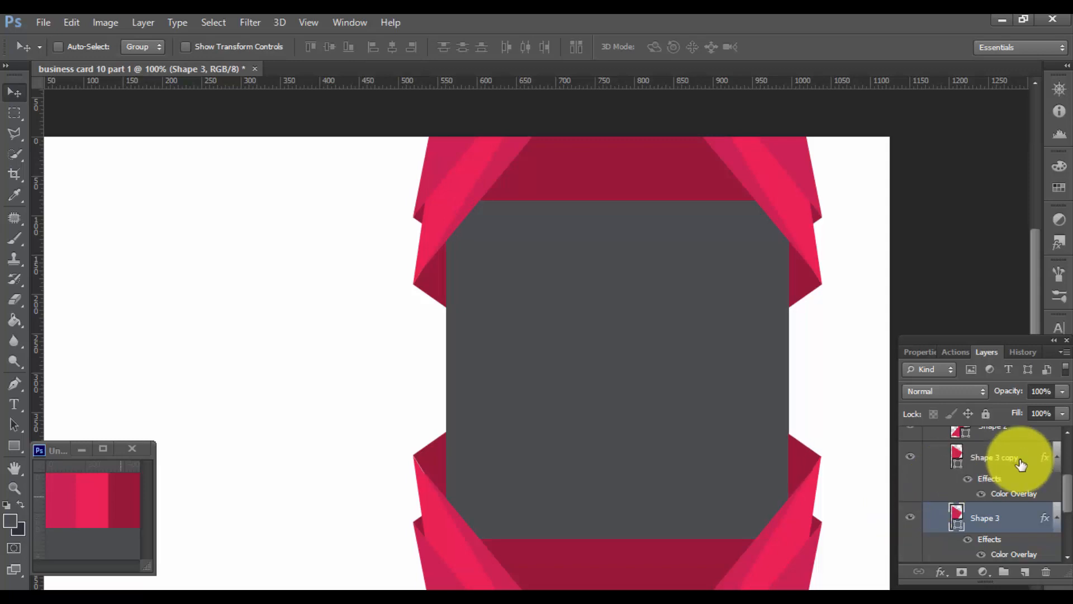
pyautogui.moveTo(1069, 485); pyautogui.dragTo(1069, 475)
pyautogui.click(941, 456)
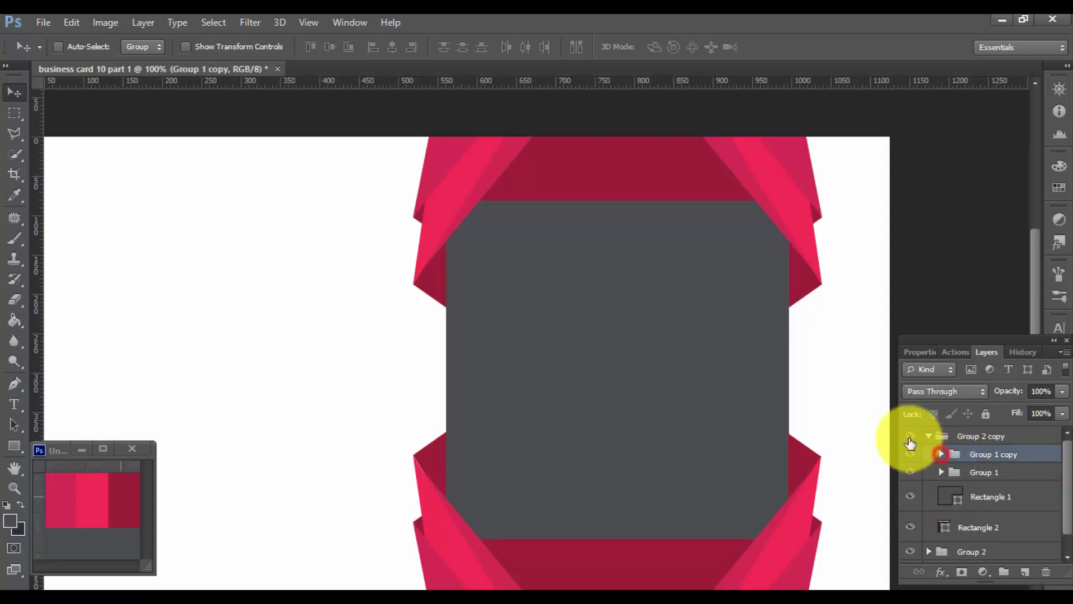
# Step: Examine the individual pink triangles and dark red folds that make up the flipped group's left ribbon
pyautogui.click(911, 437)
pyautogui.click(911, 437)
pyautogui.click(929, 436)
pyautogui.click(929, 437)
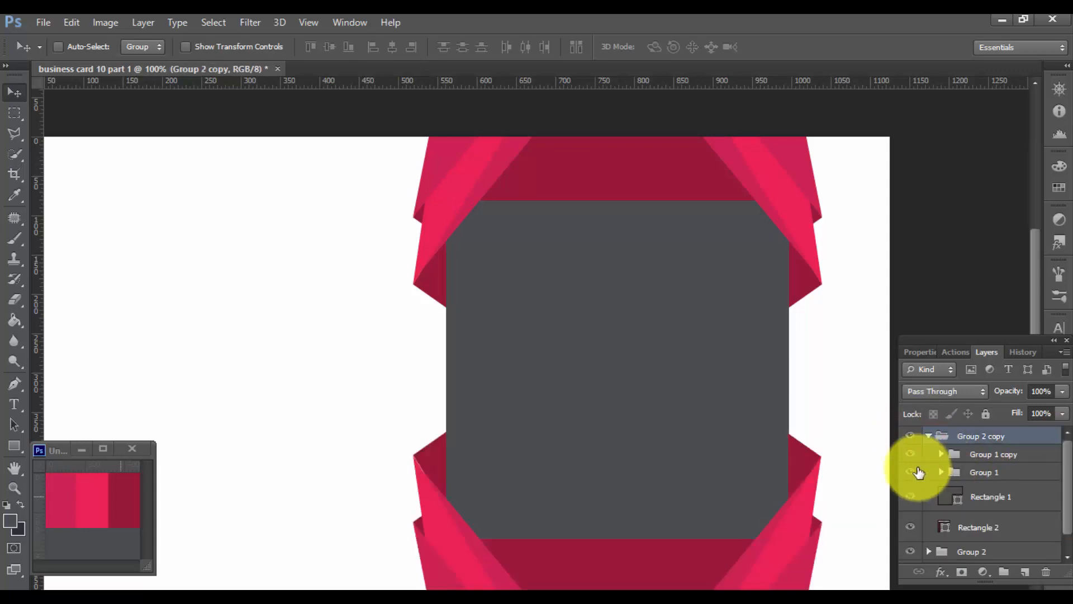
pyautogui.click(910, 472)
pyautogui.click(911, 472)
pyautogui.moveTo(1066, 464); pyautogui.dragTo(1067, 504)
pyautogui.click(913, 519)
pyautogui.click(912, 501)
pyautogui.scroll(5, 912, 503)
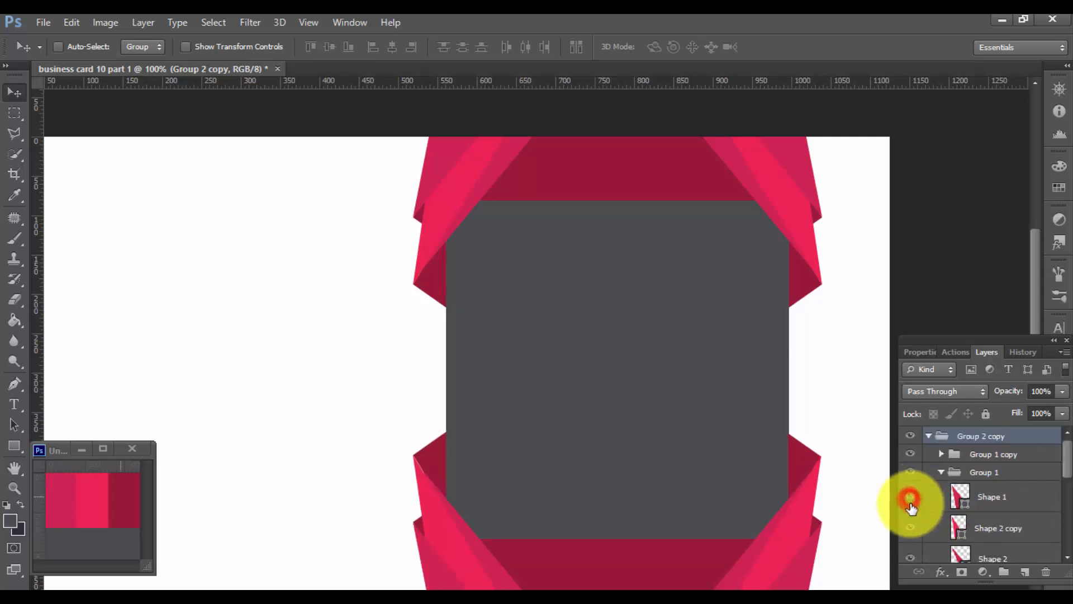
pyautogui.click(913, 525)
pyautogui.click(913, 522)
pyautogui.moveTo(1068, 463); pyautogui.dragTo(1070, 512)
pyautogui.click(977, 509)
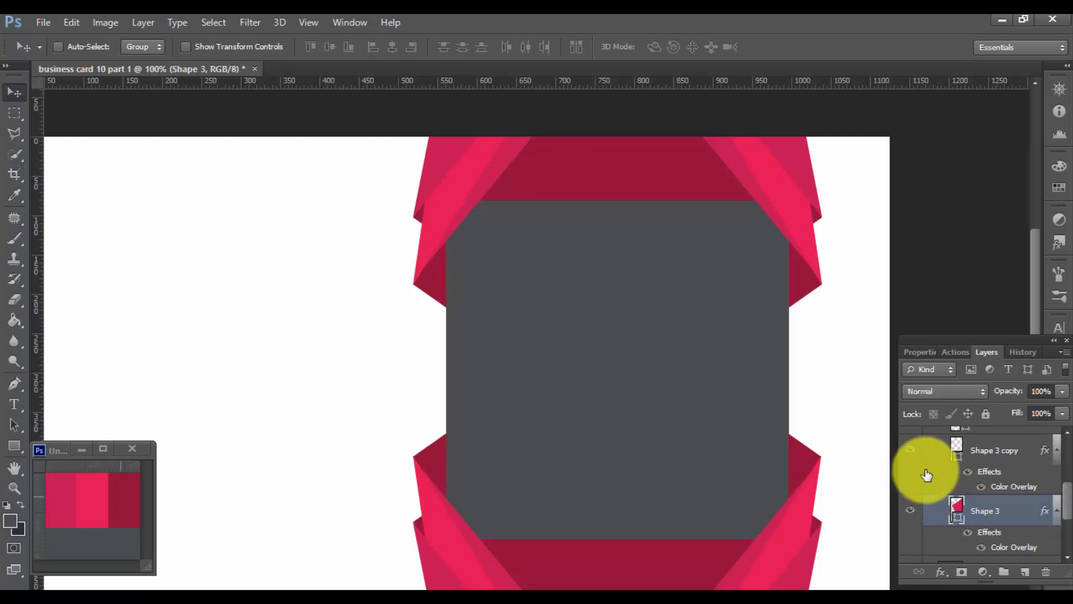
pyautogui.scroll(-1, 618, 407)
pyautogui.moveTo(1068, 492); pyautogui.dragTo(1065, 453)
pyautogui.click(938, 446)
pyautogui.click(939, 471)
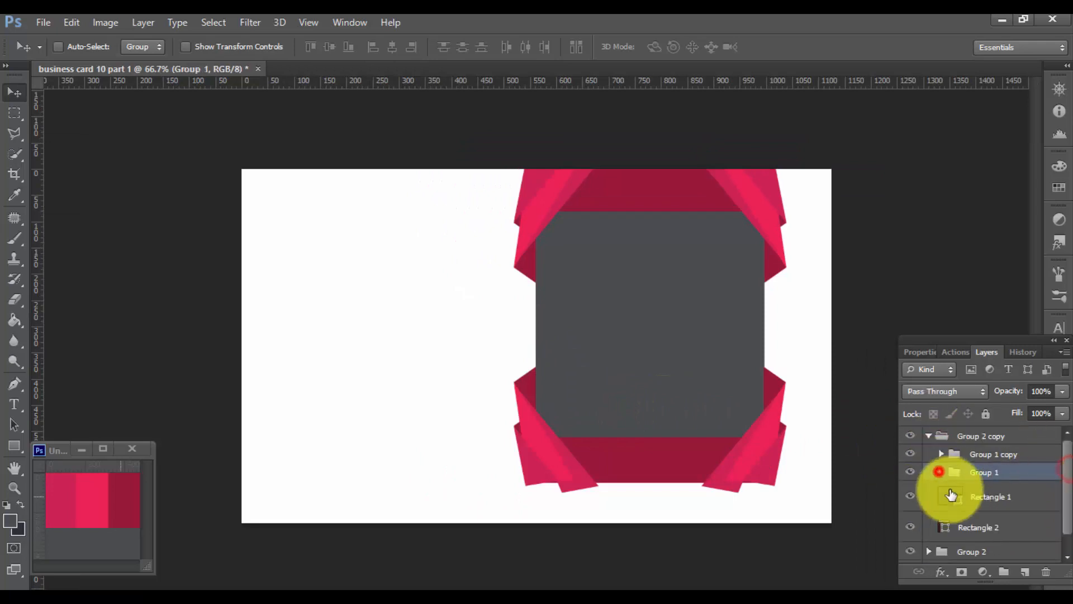
# Step: Move the whole flipped group further down until its ribbons and dark red band reach past the card's lower edge
pyautogui.click(929, 435)
pyautogui.click(911, 436)
pyautogui.click(911, 436)
pyautogui.press('Down')
pyautogui.press('Down')
pyautogui.press('Down')
pyautogui.press('Down')
pyautogui.press('Down')
pyautogui.press('Down')
pyautogui.press('Down')
pyautogui.press('Down')
pyautogui.press('Down')
pyautogui.press('Down')
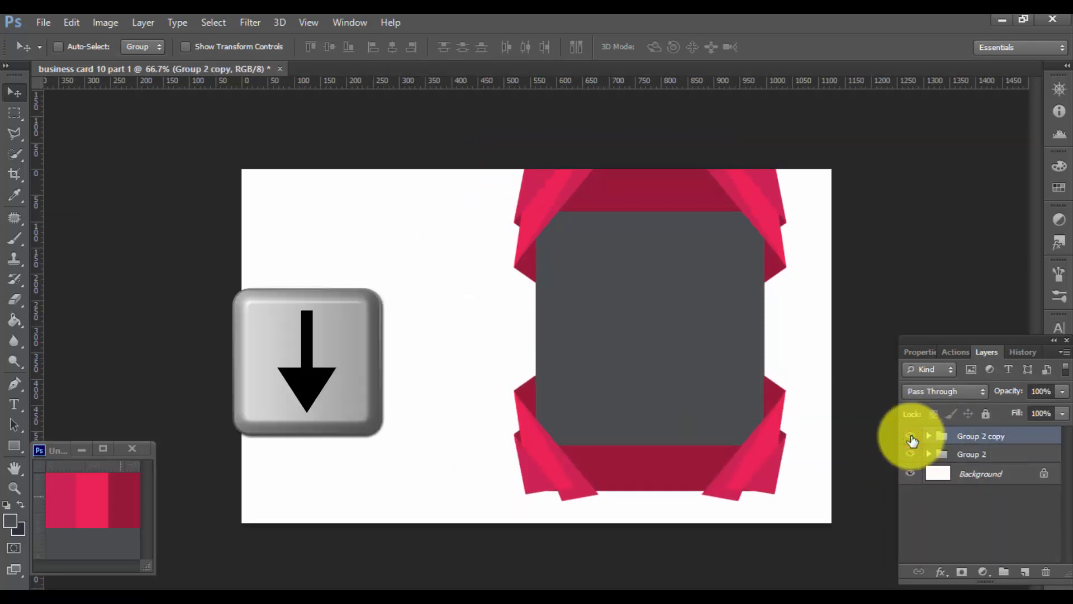
pyautogui.press('Down')
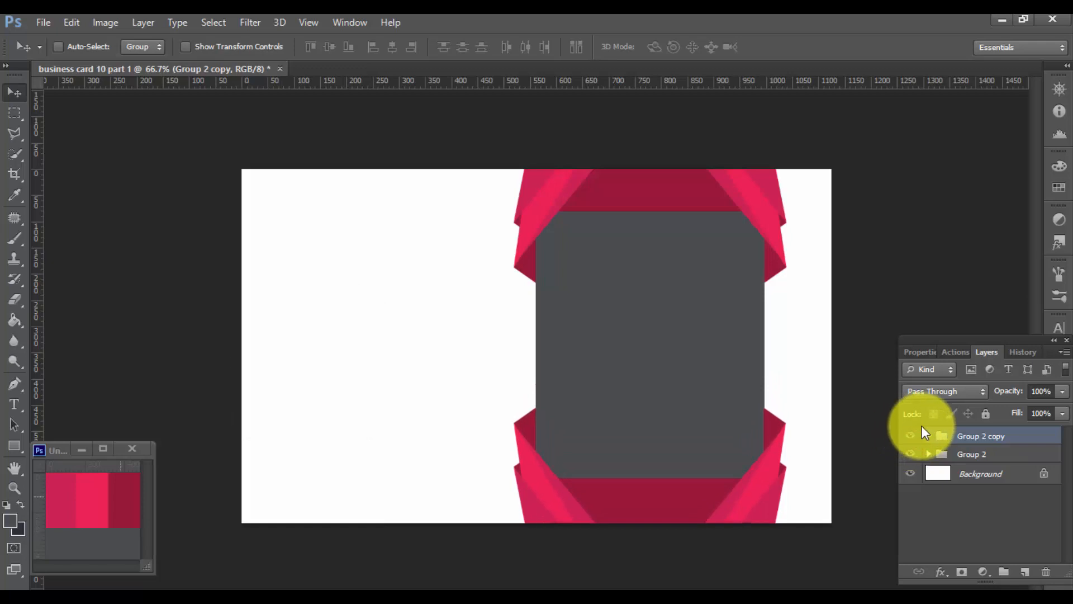
pyautogui.click(928, 436)
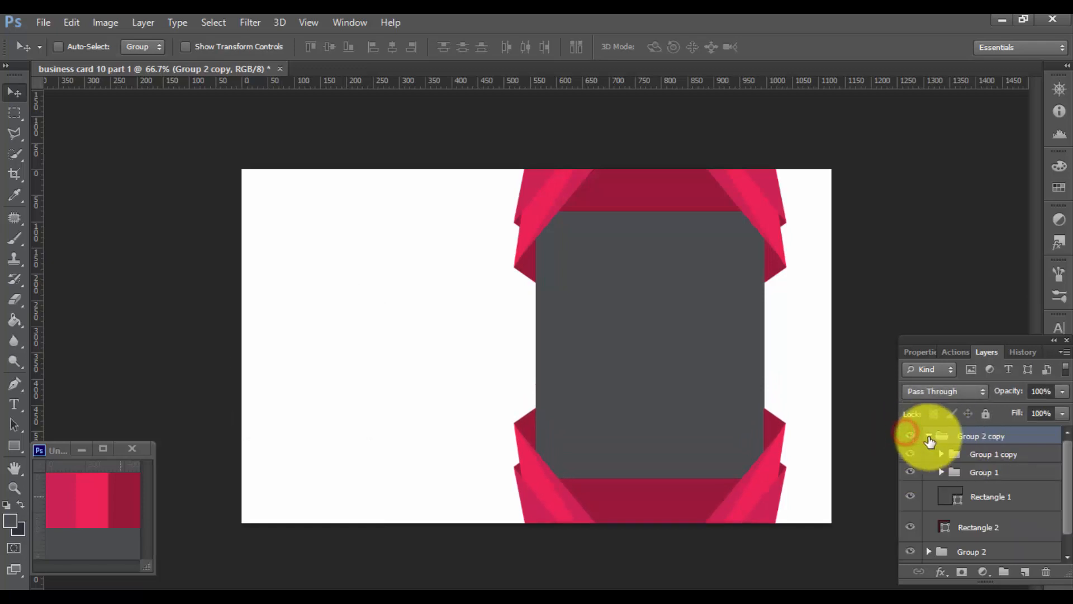
pyautogui.click(910, 495)
pyautogui.click(911, 495)
pyautogui.hotkey('ctrl', 't')
pyautogui.moveTo(650, 313); pyautogui.dragTo(648, 325)
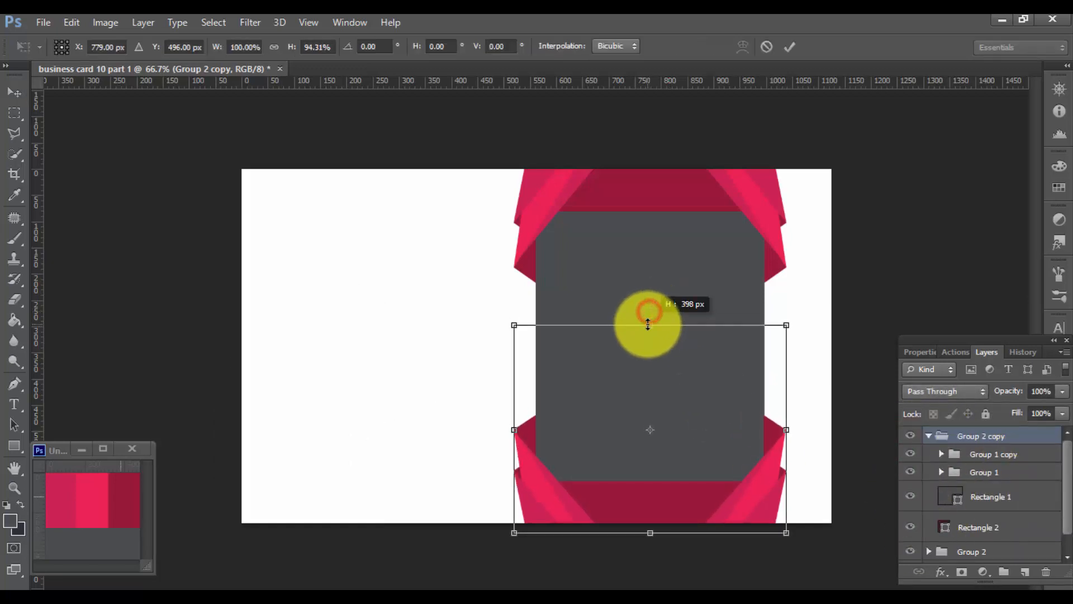
pyautogui.click(766, 50)
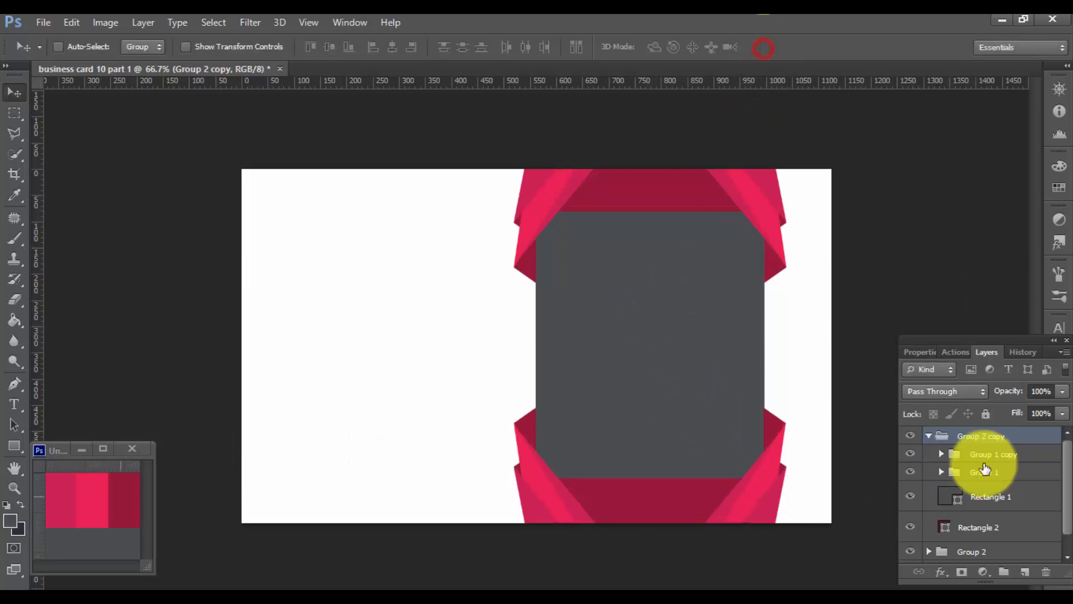
pyautogui.click(929, 436)
pyautogui.click(928, 436)
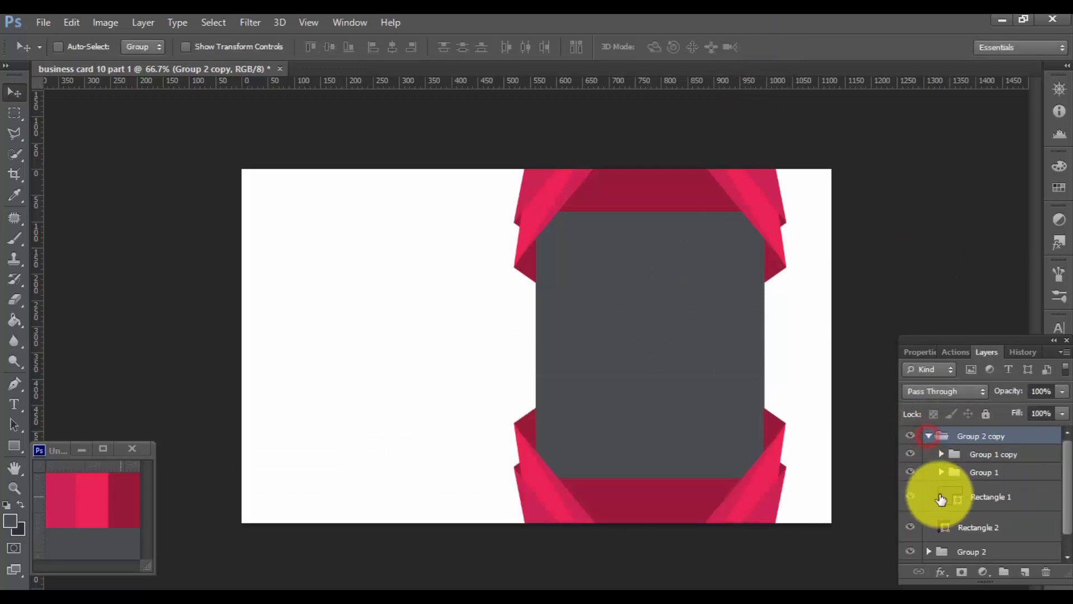
# Step: Shorten the flipped group's grey rectangle from its upper edge, leaving a narrow gap below the original grey rectangle
pyautogui.click(911, 496)
pyautogui.click(911, 496)
pyautogui.click(952, 497)
pyautogui.hotkey('ctrl', 't')
pyautogui.moveTo(650, 309); pyautogui.dragTo(656, 397)
pyautogui.click(789, 47)
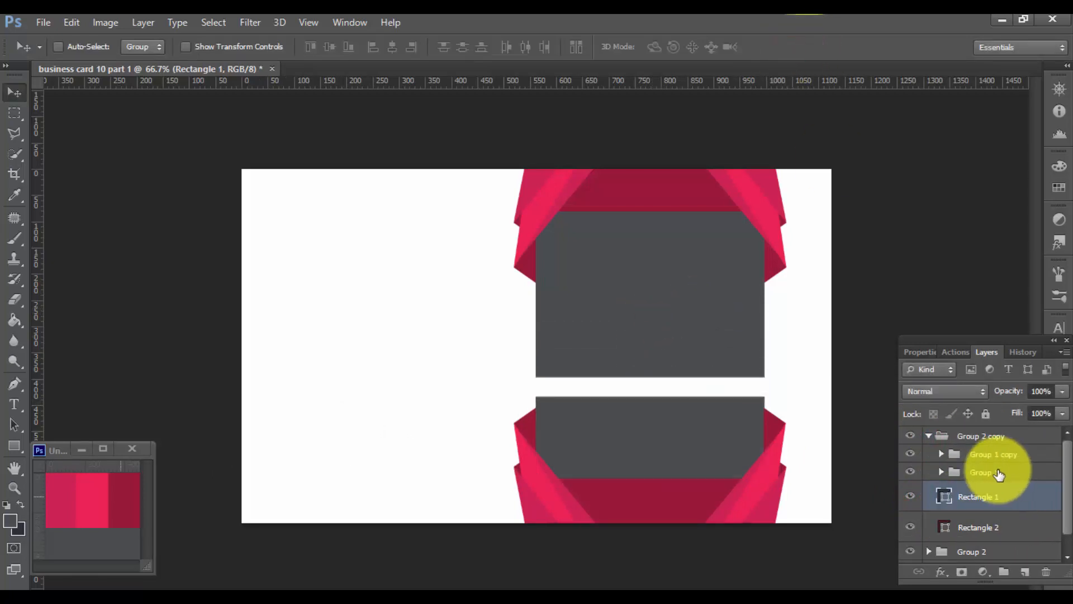
pyautogui.click(912, 454)
pyautogui.click(914, 459)
pyautogui.click(929, 436)
# Step: Stretch the original group's grey rectangle downward to 111.71% height so that it meets the lower grey rectangle
pyautogui.click(911, 454)
pyautogui.click(911, 453)
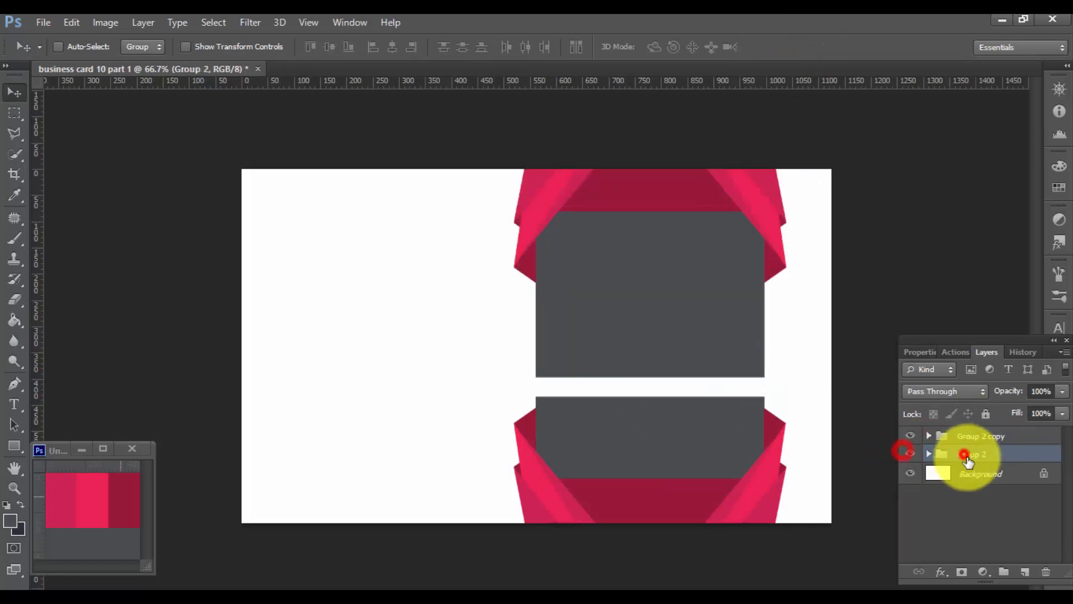
pyautogui.click(929, 453)
pyautogui.click(973, 453)
pyautogui.click(976, 520)
pyautogui.click(911, 514)
pyautogui.click(911, 514)
pyautogui.hotkey('ctrl', 't')
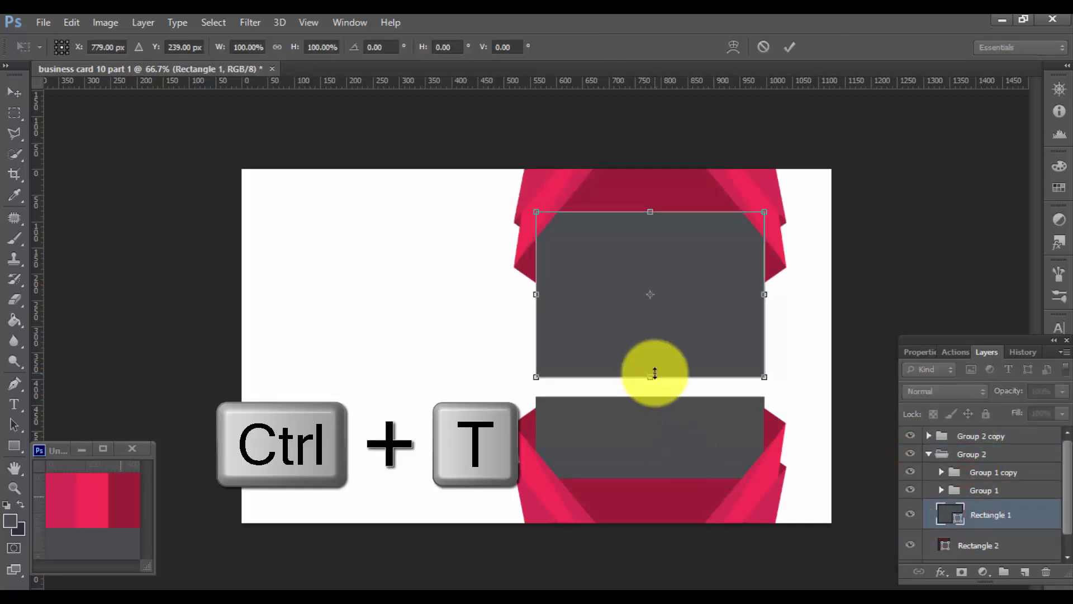
pyautogui.moveTo(650, 378); pyautogui.dragTo(651, 405)
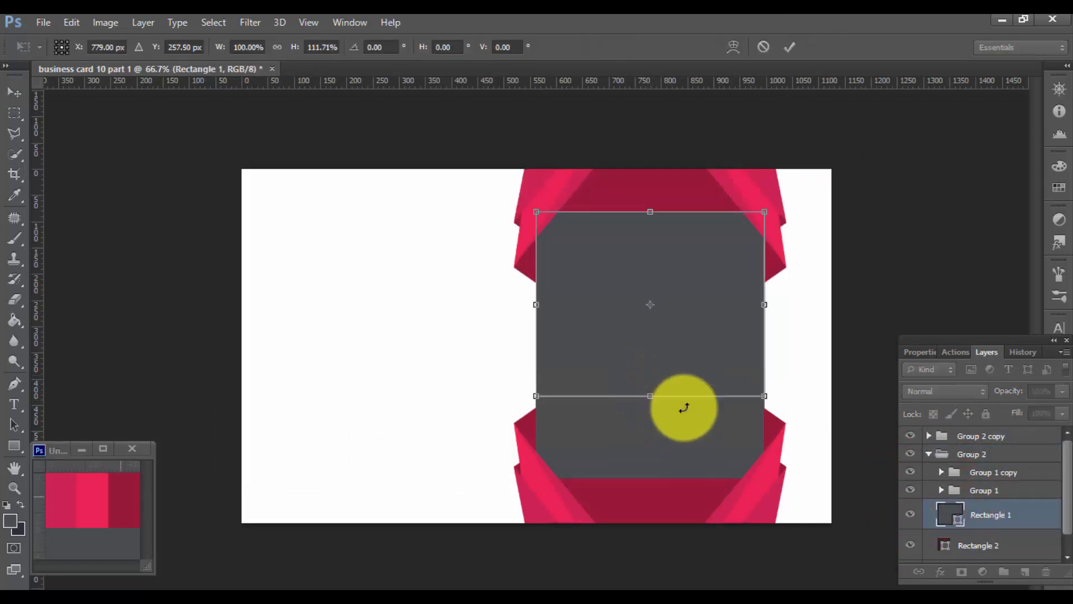
pyautogui.click(791, 47)
pyautogui.click(920, 454)
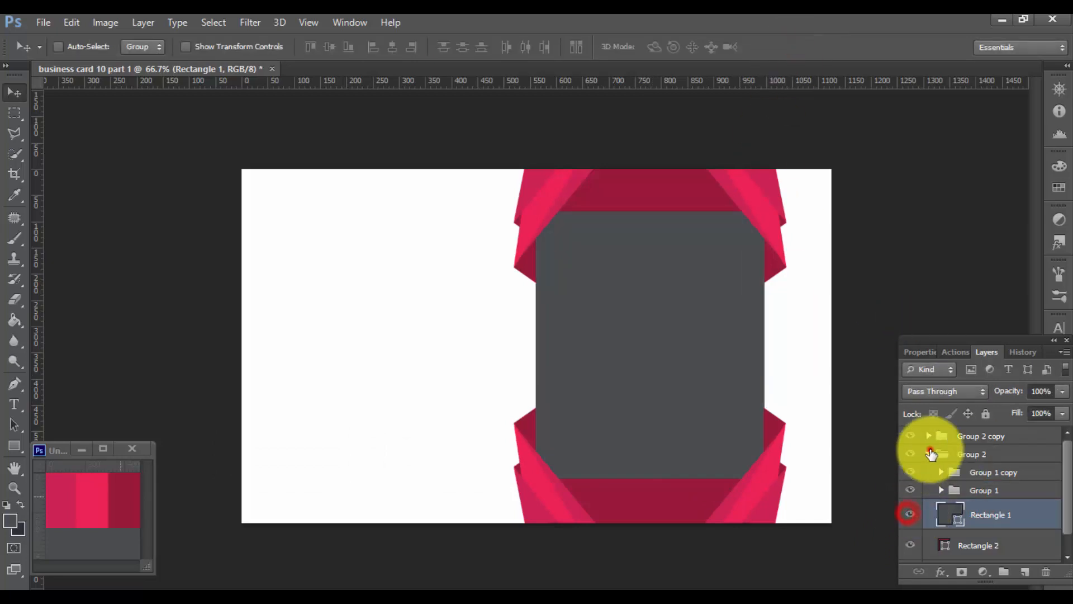
# Step: Move the original ribbon group above the flipped copy in the layer order and expand its contents
pyautogui.click(929, 453)
pyautogui.click(909, 435)
pyautogui.click(908, 435)
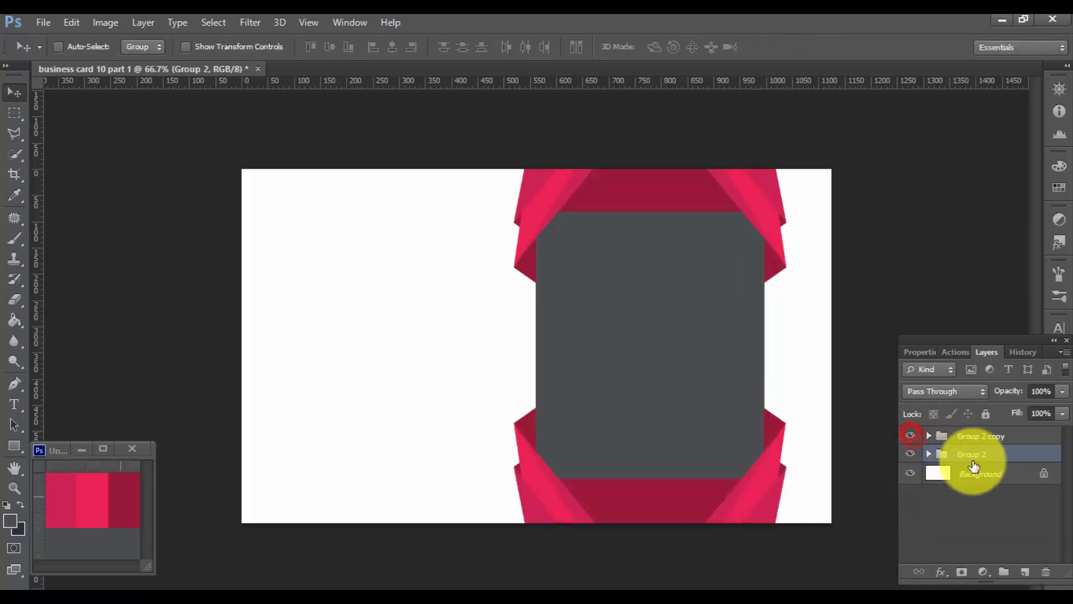
pyautogui.keyDown('shift'); pyautogui.click(989, 435); pyautogui.keyUp('shift')
pyautogui.click(911, 435)
pyautogui.click(910, 435)
pyautogui.click(929, 435)
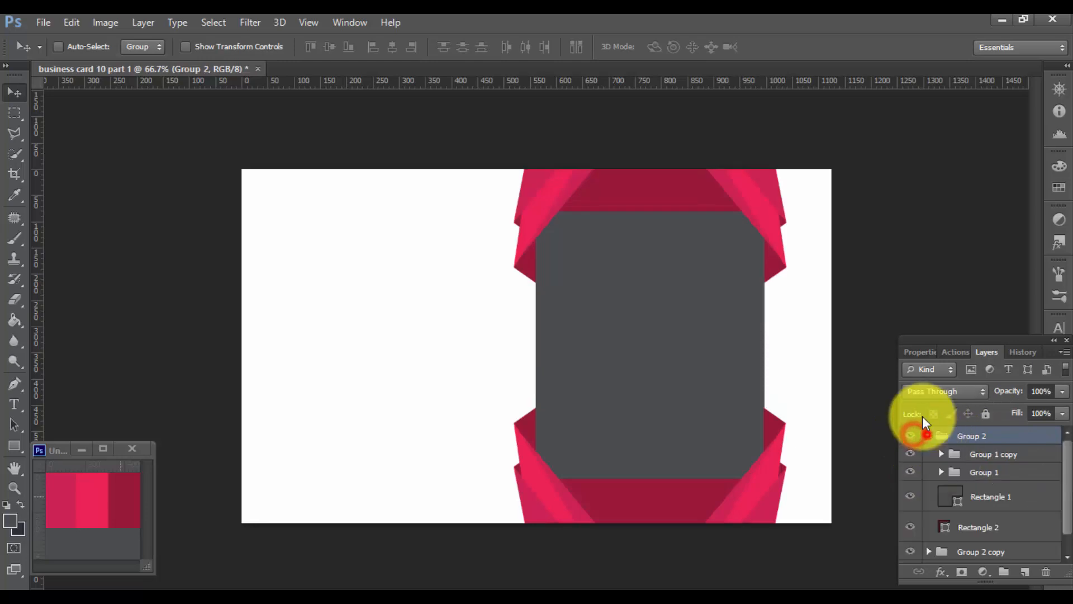
# Step: Duplicate the original group's grey rectangle and scale the lower duplicate to 82.34% width and 82.15% height inside the panel
pyautogui.click(984, 496)
pyautogui.moveTo(1021, 498); pyautogui.dragTo(1026, 571)
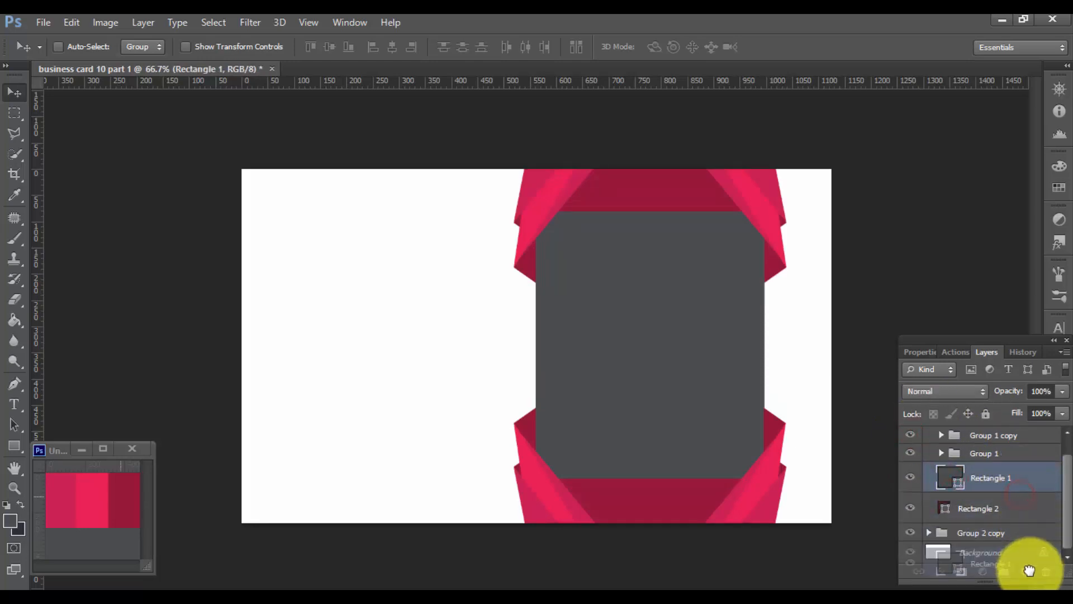
pyautogui.click(962, 506)
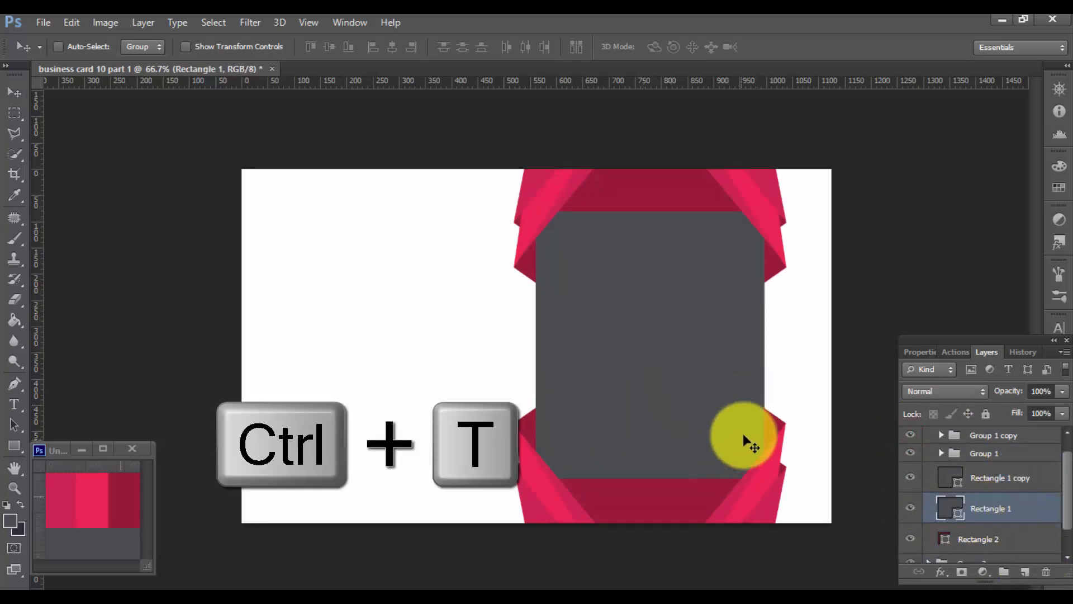
pyautogui.hotkey('ctrl', 't')
pyautogui.moveTo(765, 212); pyautogui.dragTo(723, 244)
pyautogui.moveTo(701, 285); pyautogui.dragTo(723, 285)
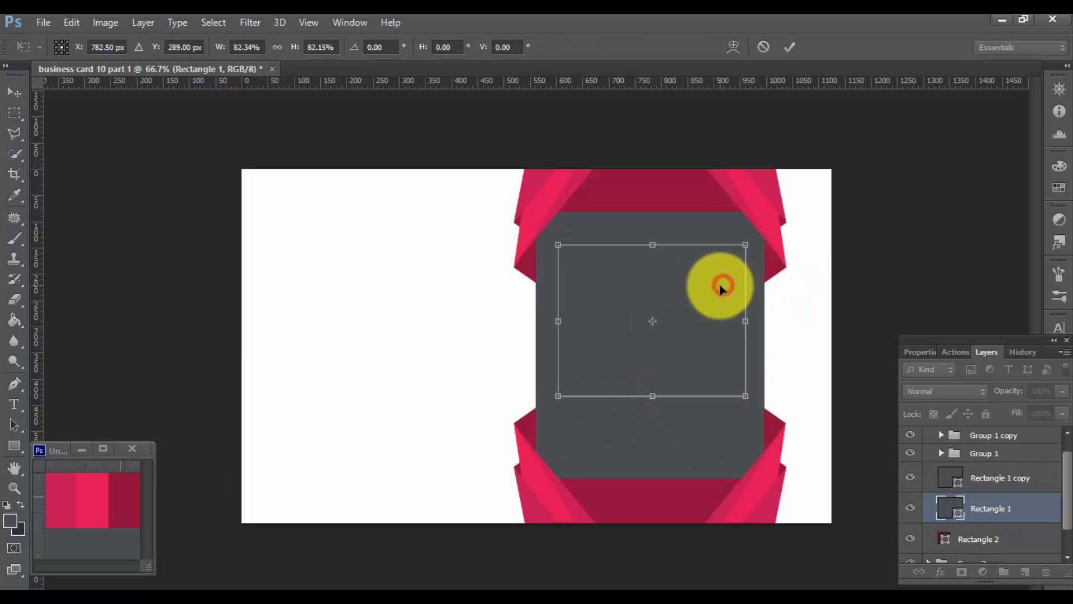
pyautogui.click(786, 47)
# Step: Change the fill of the smaller rectangle beneath the grey panel to black
pyautogui.doubleClick(945, 514)
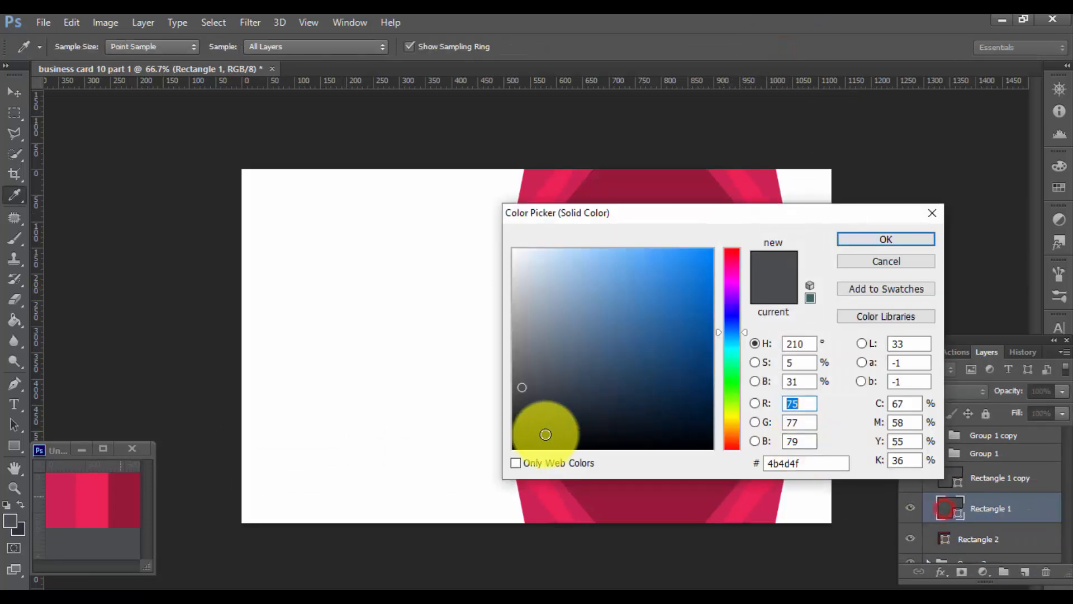
pyautogui.click(548, 432)
pyautogui.click(891, 239)
# Step: Rasterize the black rectangle and soften it with a Gaussian Blur to form a shadow under the upper panel
pyautogui.click(250, 23)
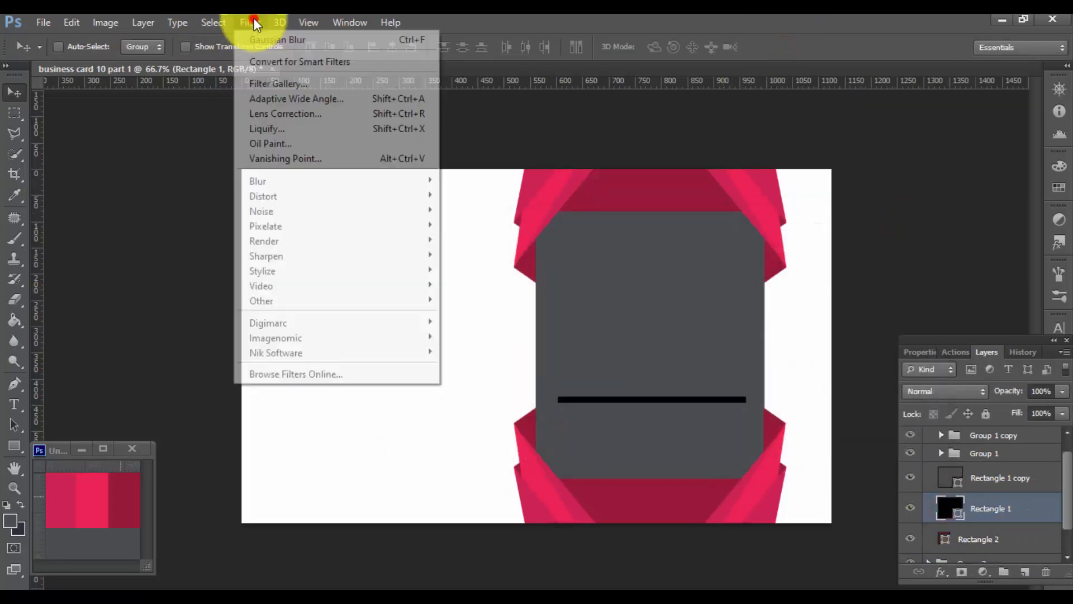
pyautogui.moveTo(324, 179)
pyautogui.click(496, 291)
pyautogui.click(528, 249)
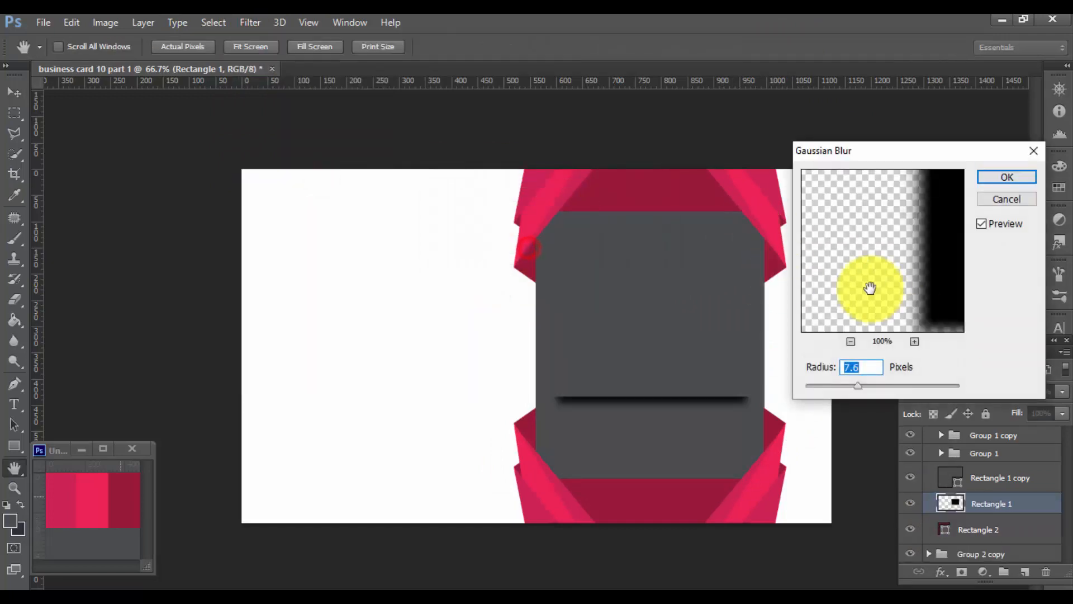
pyautogui.moveTo(857, 387)
pyautogui.mouseDown()
pyautogui.moveTo(876, 387)
pyautogui.moveTo(867, 388)
pyautogui.mouseUp()
pyautogui.click(1007, 177)
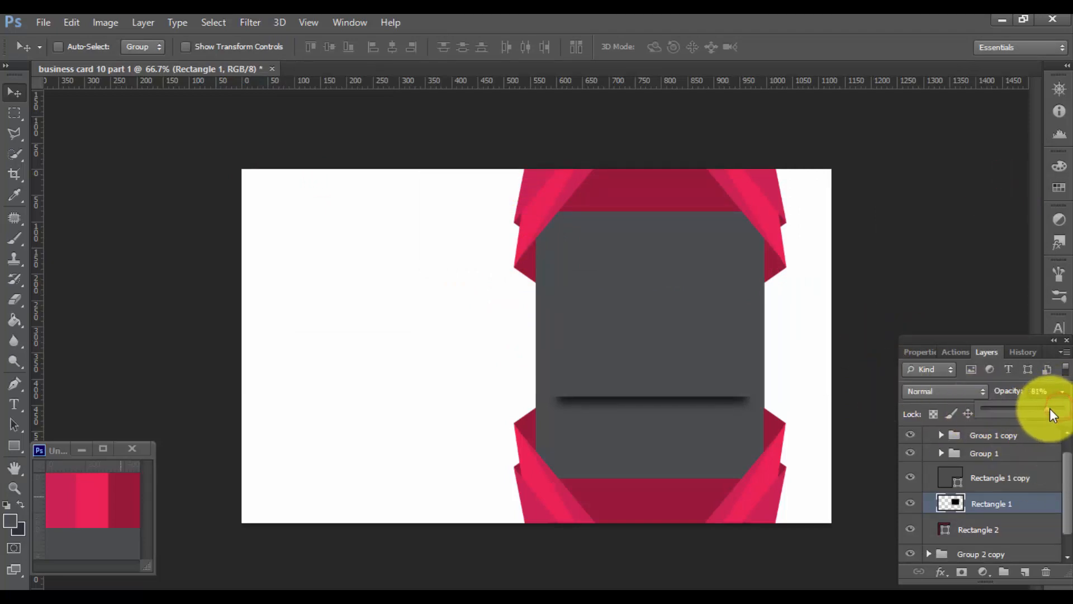
# Step: Lower the shadow's opacity to 75% and enlarge it to 105.16% width and 105.33% height
pyautogui.hotkey('ctrl', 't')
pyautogui.moveTo(757, 243)
pyautogui.mouseDown()
pyautogui.moveTo(762, 232)
pyautogui.moveTo(743, 250)
pyautogui.mouseUp()
pyautogui.click(13, 93)
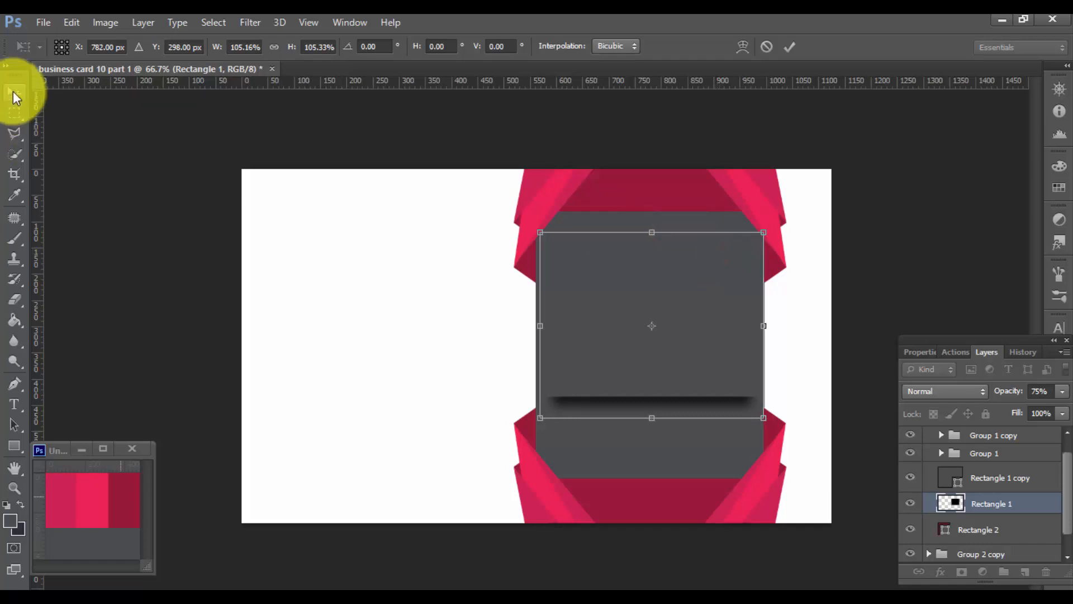
pyautogui.click(789, 47)
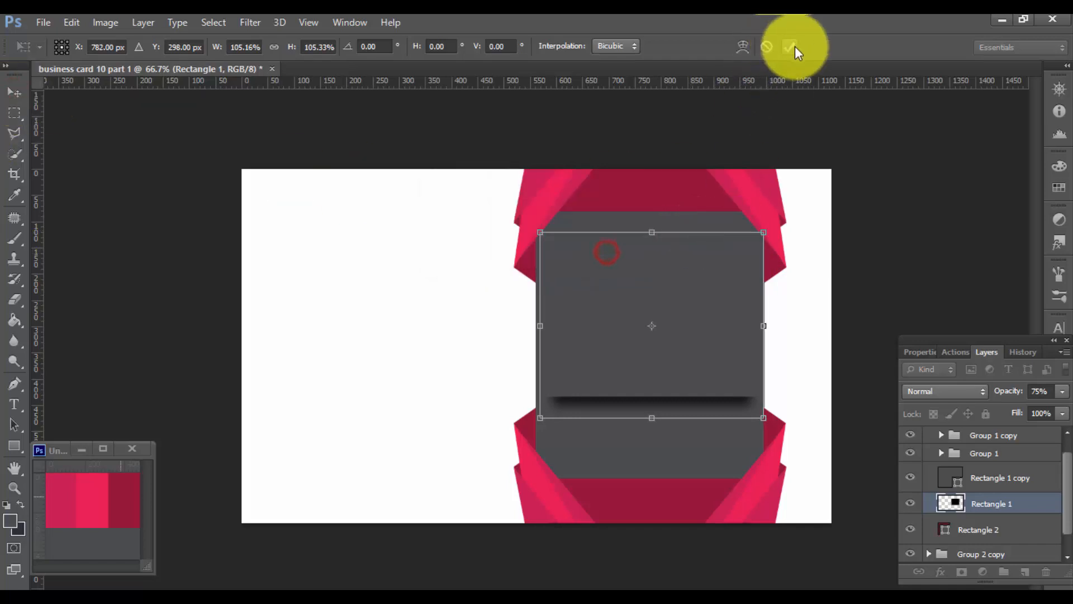
pyautogui.click(789, 47)
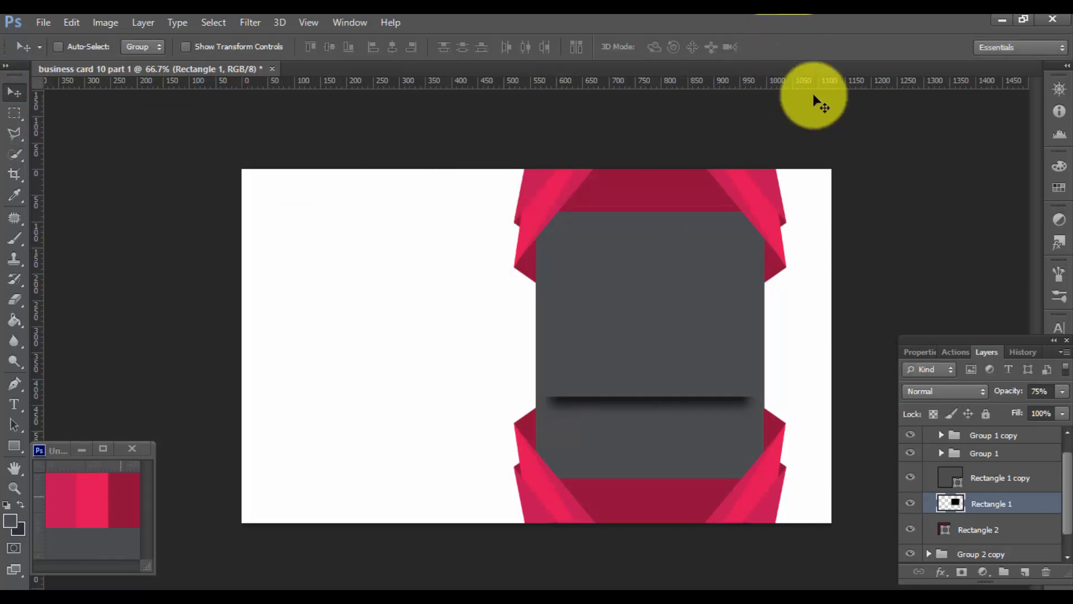
# Step: Soften both ends of the shadow using the Eraser with a 90 px brush at 35% opacity
pyautogui.click(14, 300)
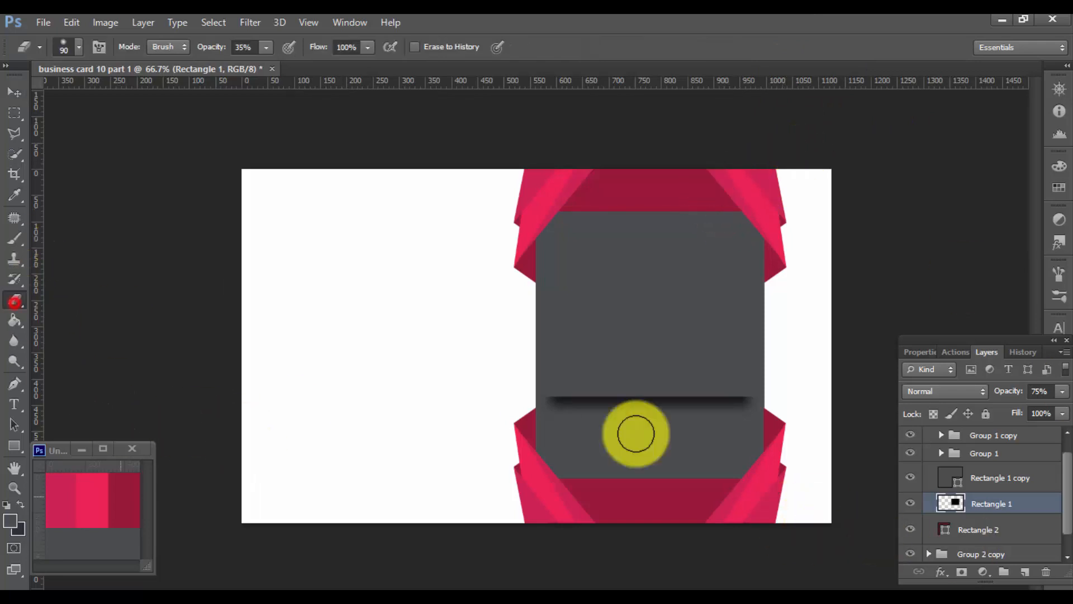
pyautogui.rightClick(546, 418)
pyautogui.click(488, 409)
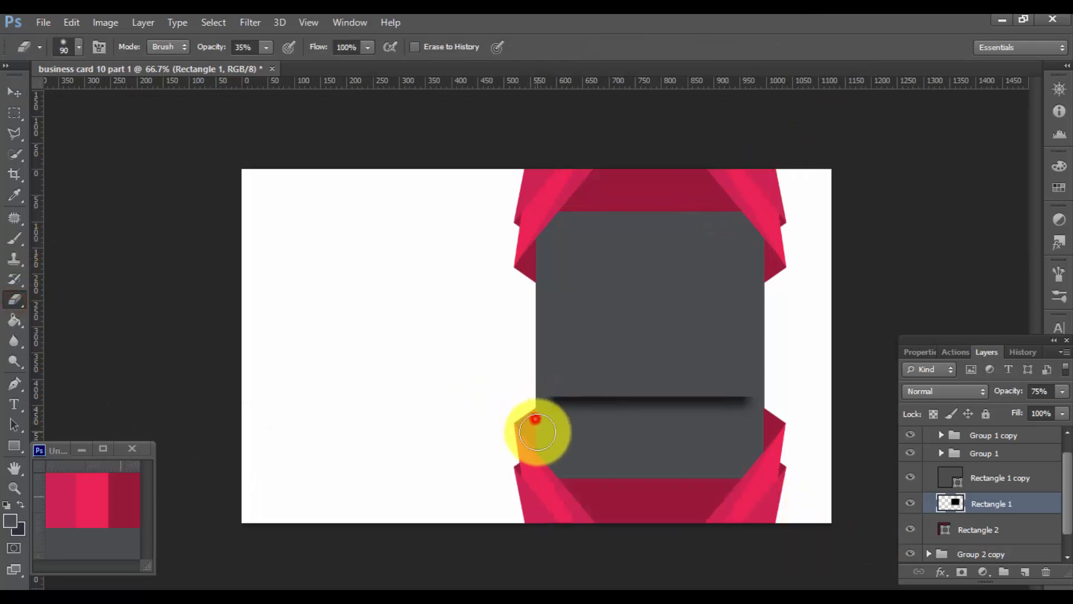
pyautogui.click(551, 429)
pyautogui.moveTo(771, 414); pyautogui.dragTo(754, 424)
pyautogui.click(757, 422)
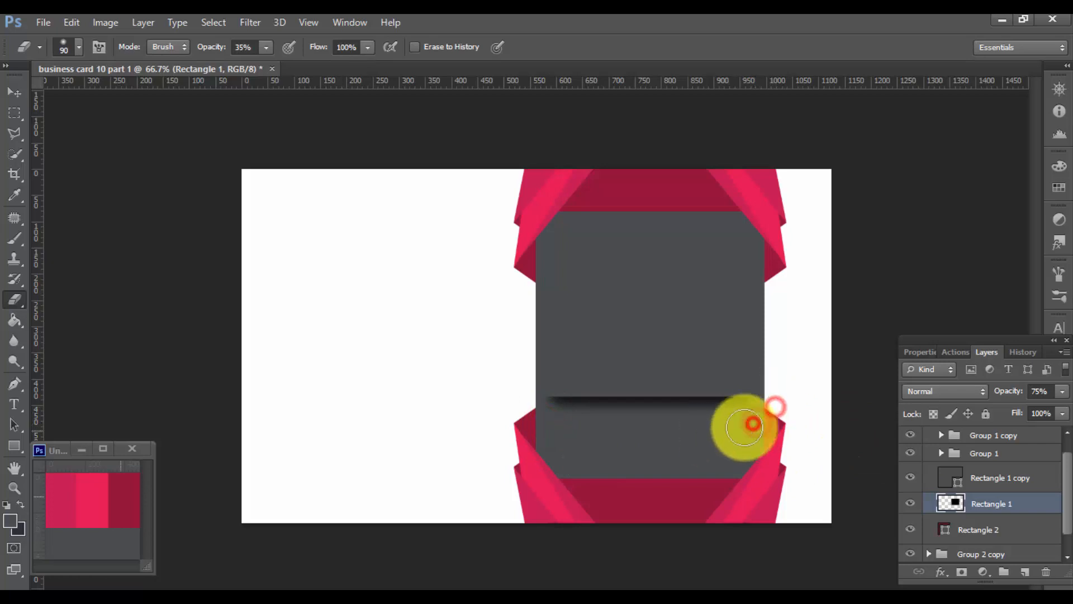
# Step: Select both ribbon groups and stretch them leftward together to 126.54% width
pyautogui.click(942, 453)
pyautogui.click(942, 435)
pyautogui.moveTo(1068, 454); pyautogui.dragTo(1068, 448)
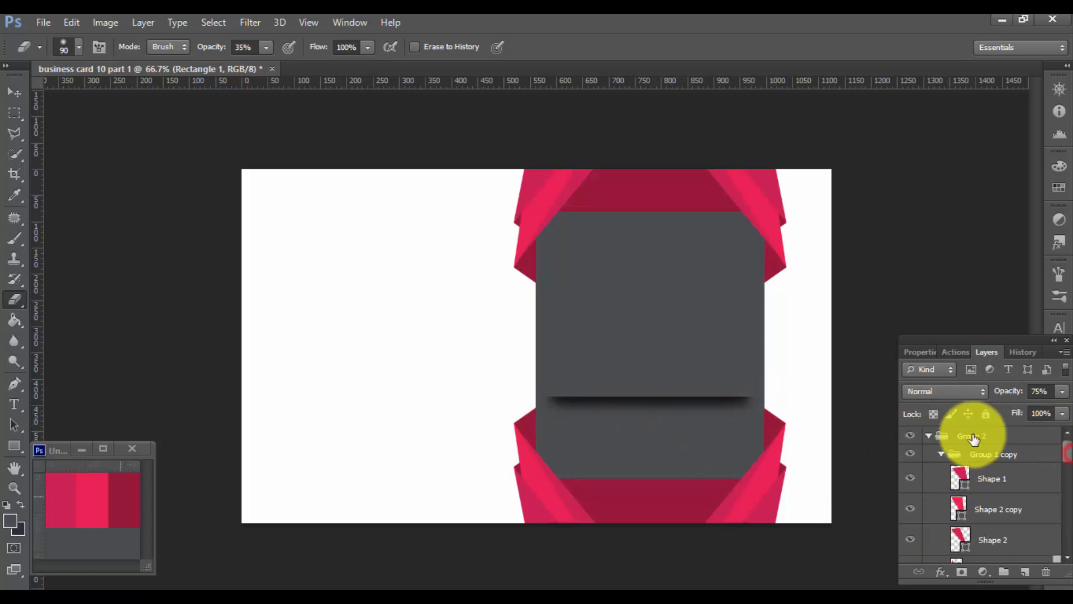
pyautogui.click(943, 454)
pyautogui.click(929, 436)
pyautogui.keyDown('ctrl'); pyautogui.click(973, 454); pyautogui.keyUp('ctrl')
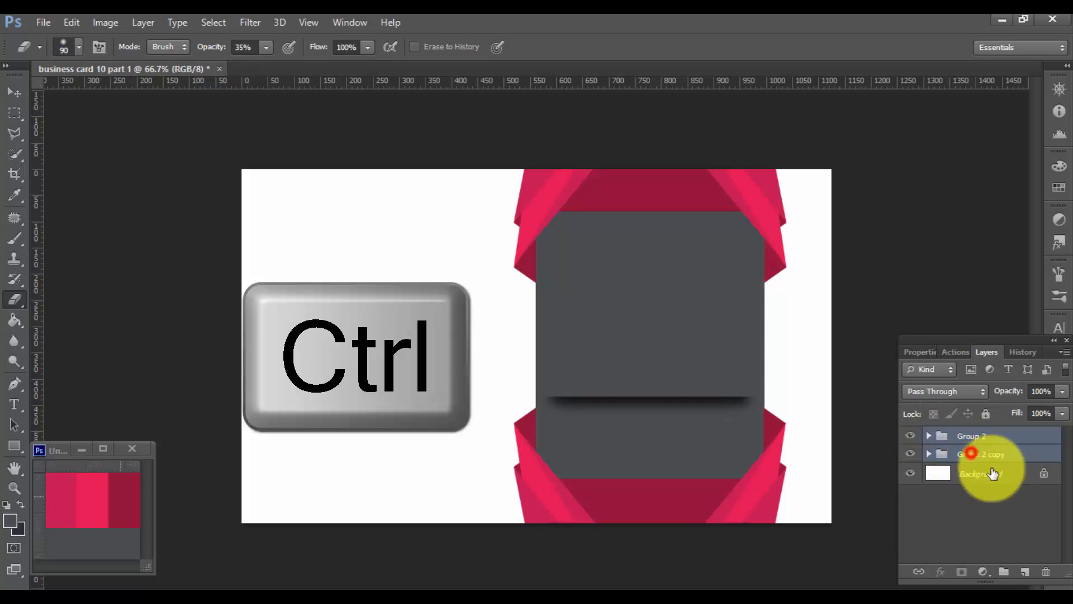
pyautogui.hotkey('ctrl', 't')
pyautogui.moveTo(514, 345); pyautogui.dragTo(442, 348)
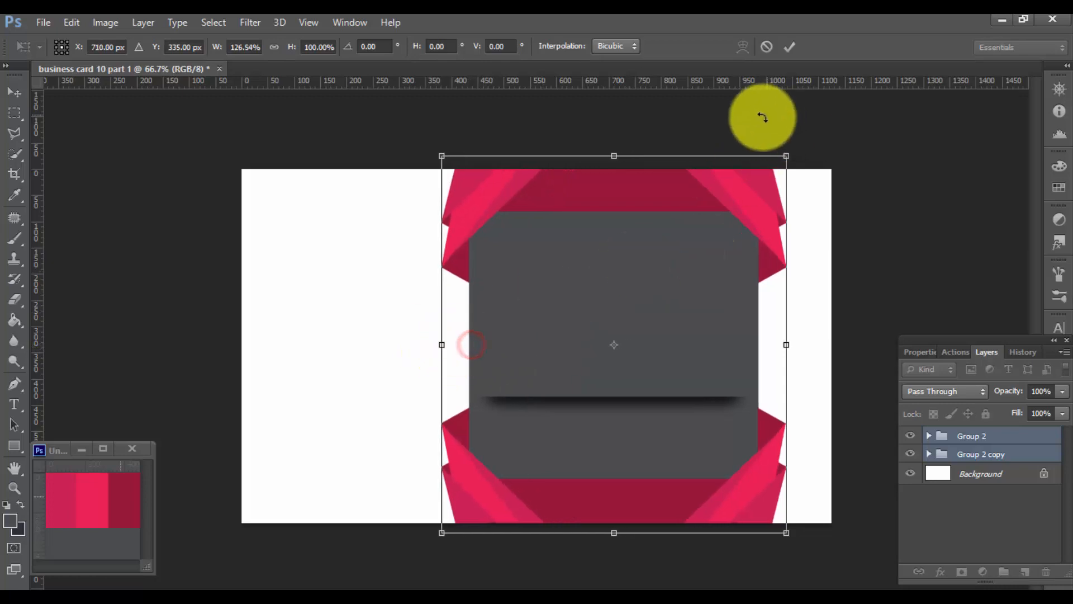
pyautogui.click(790, 45)
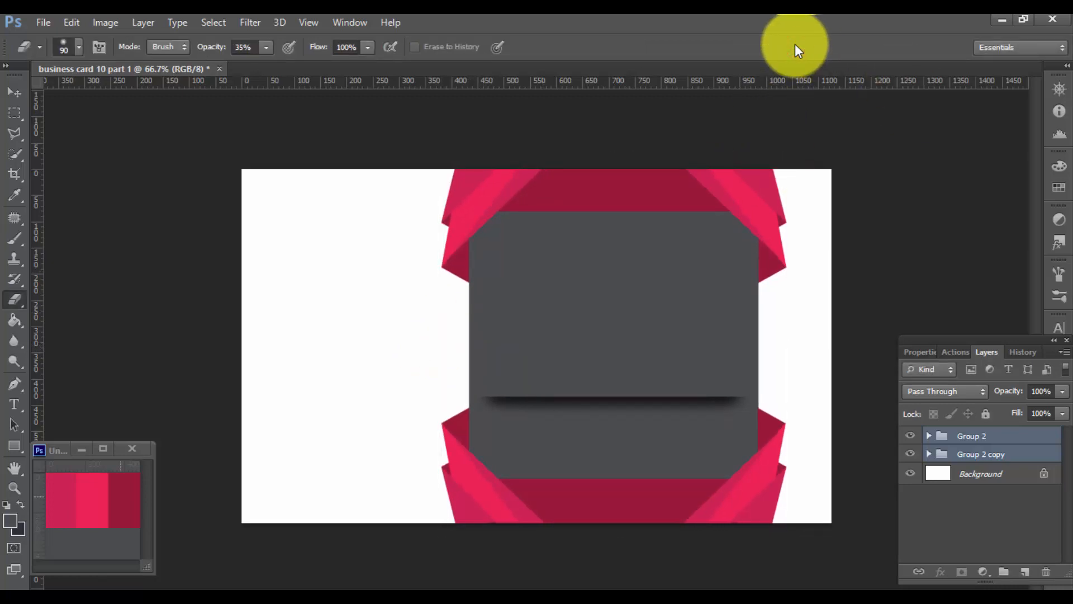
# Step: Select the original ribbon group's layer and open qr-code.png from the logo folder on drive D
pyautogui.click(974, 447)
pyautogui.click(973, 437)
pyautogui.click(44, 24)
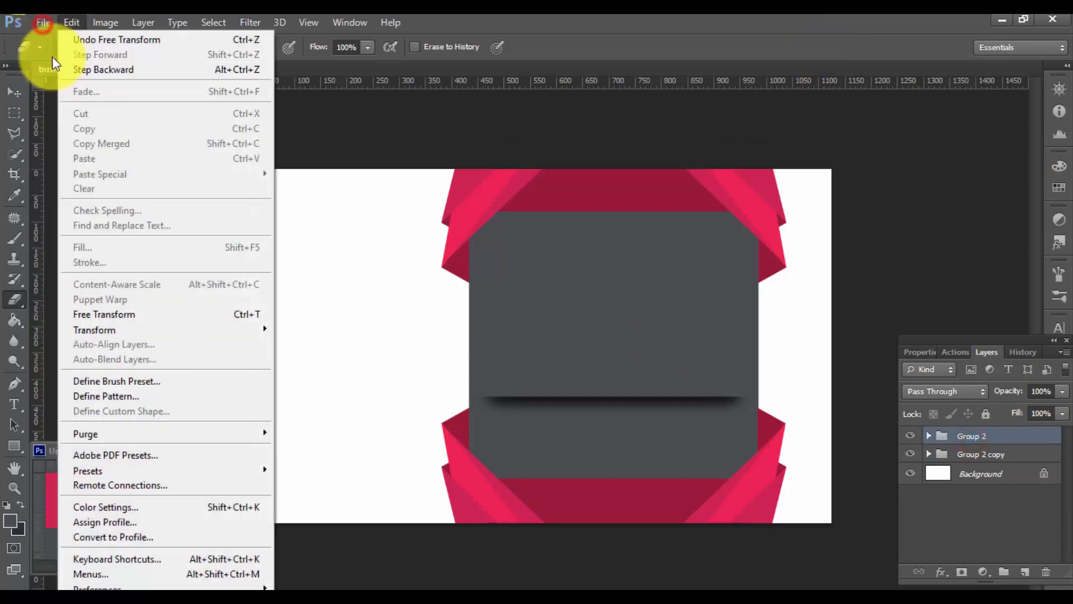
pyautogui.click(59, 41)
pyautogui.click(585, 100)
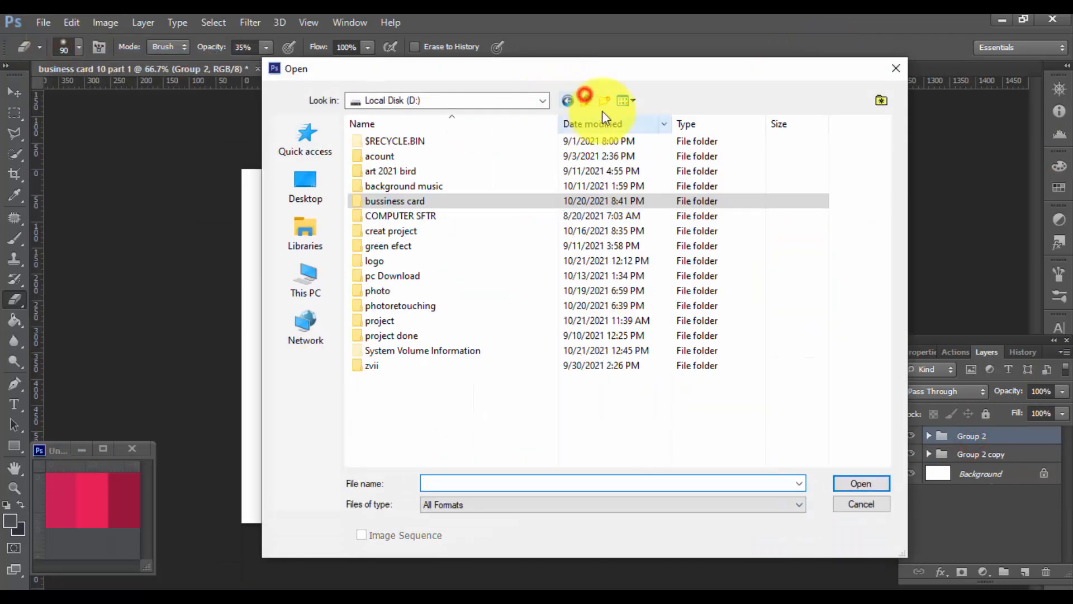
pyautogui.doubleClick(382, 267)
pyautogui.moveTo(884, 161); pyautogui.dragTo(883, 257)
pyautogui.click(708, 229)
pyautogui.click(861, 483)
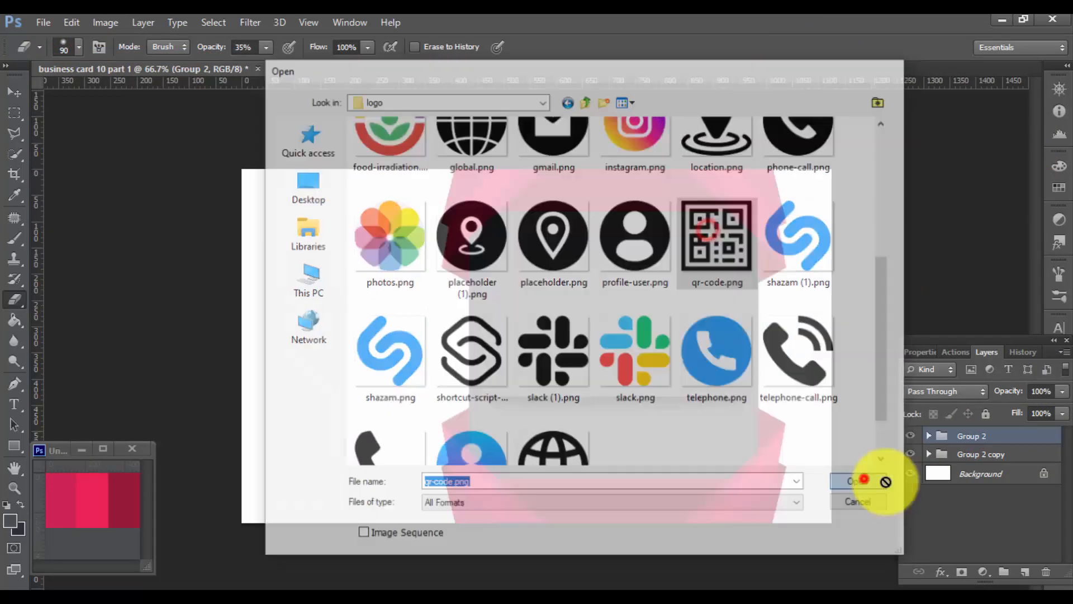
# Step: Copy the QR code image into the business card document and close the source file
pyautogui.click(14, 92)
pyautogui.moveTo(181, 233); pyautogui.dragTo(504, 240)
pyautogui.click(451, 105)
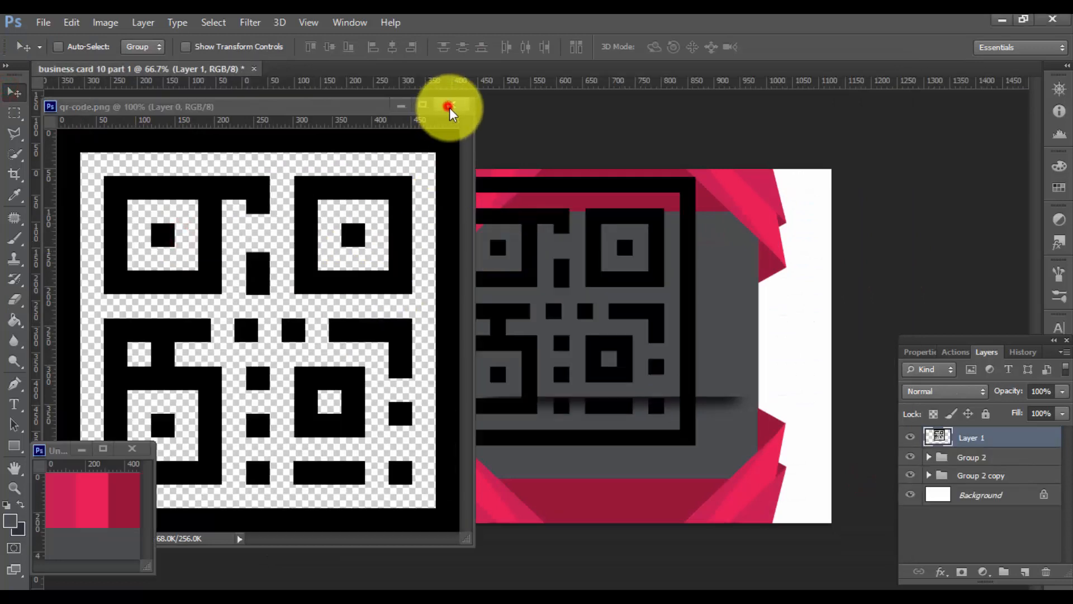
# Step: Shrink the QR code, place it in the white area beside the ribbons, and centre it vertically on the background
pyautogui.hotkey('ctrl', 't')
pyautogui.moveTo(670, 199); pyautogui.dragTo(473, 397)
pyautogui.moveTo(447, 407); pyautogui.dragTo(390, 302)
pyautogui.click(789, 46)
pyautogui.keyDown('ctrl'); pyautogui.click(982, 495); pyautogui.keyUp('ctrl')
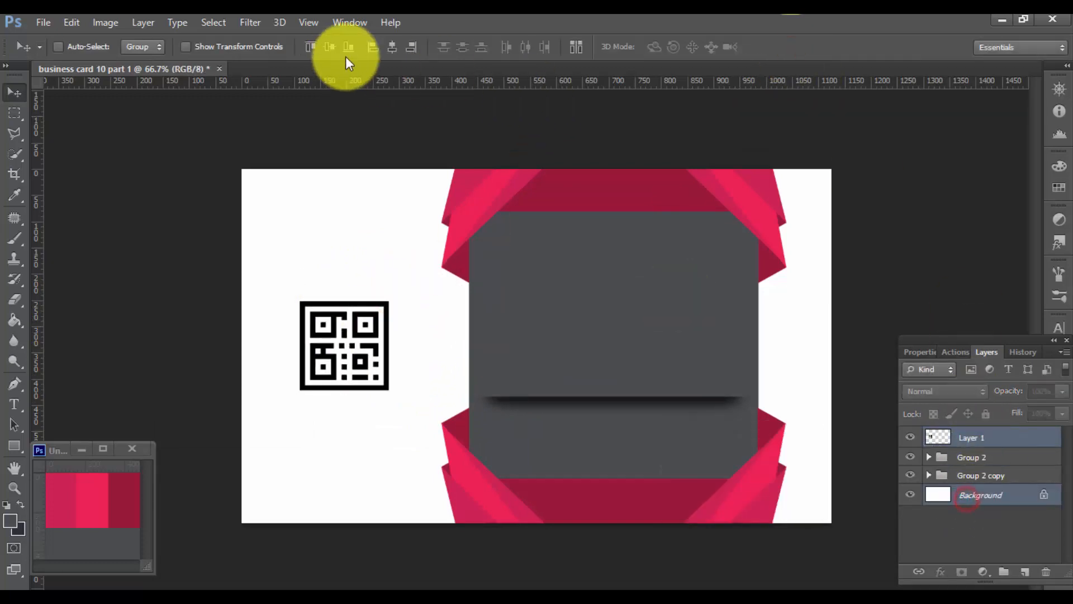
pyautogui.click(330, 48)
pyautogui.click(986, 443)
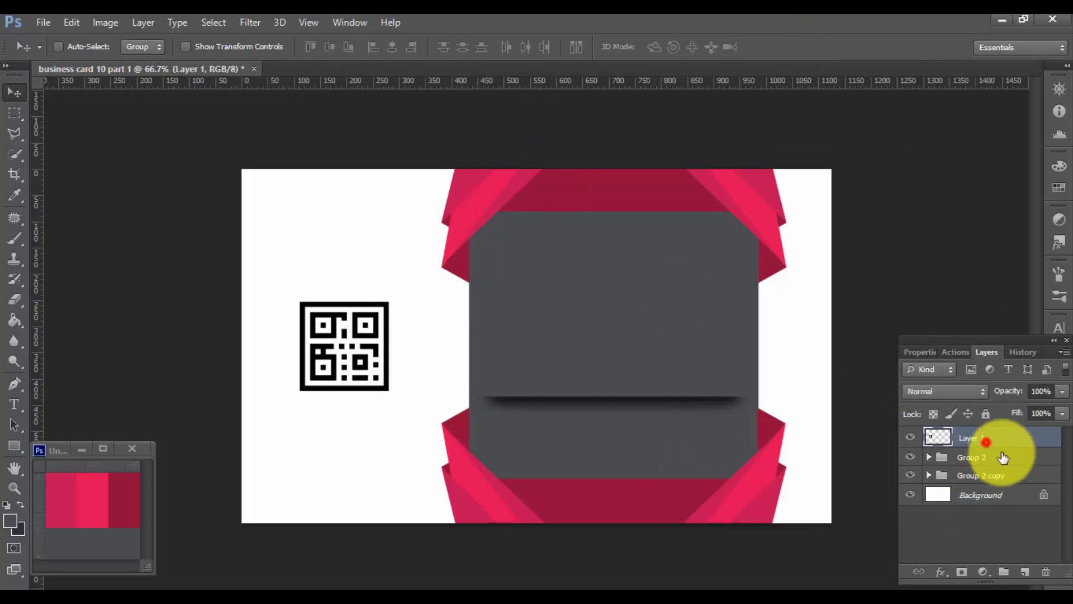
# Step: Draw a 160 × 160 px square over the QR code, just inside its outer edge
pyautogui.click(20, 444)
pyautogui.keyDown('ctrl'); pyautogui.click(311, 300); pyautogui.keyUp('ctrl')
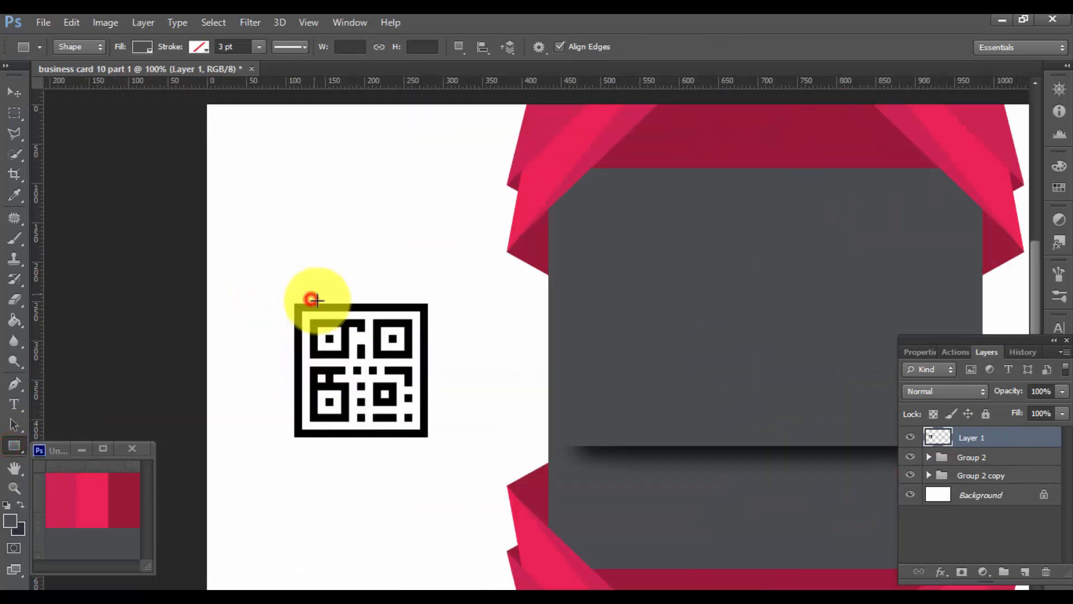
pyautogui.press('shift')
pyautogui.moveTo(297, 307); pyautogui.dragTo(425, 434)
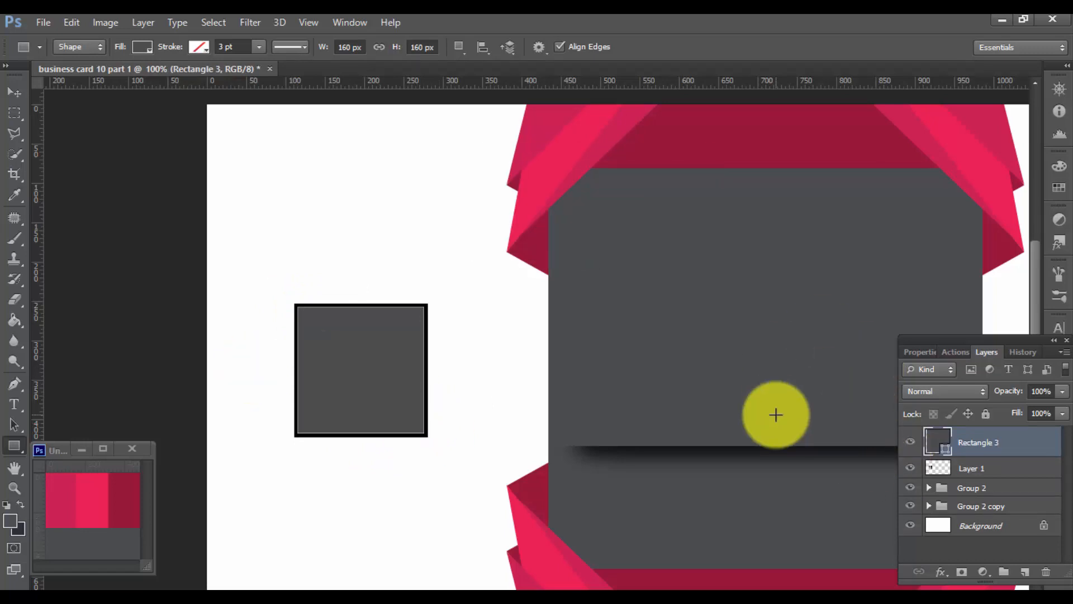
# Step: Fill the 160 px square with white and place it beneath the QR code layer
pyautogui.doubleClick(939, 441)
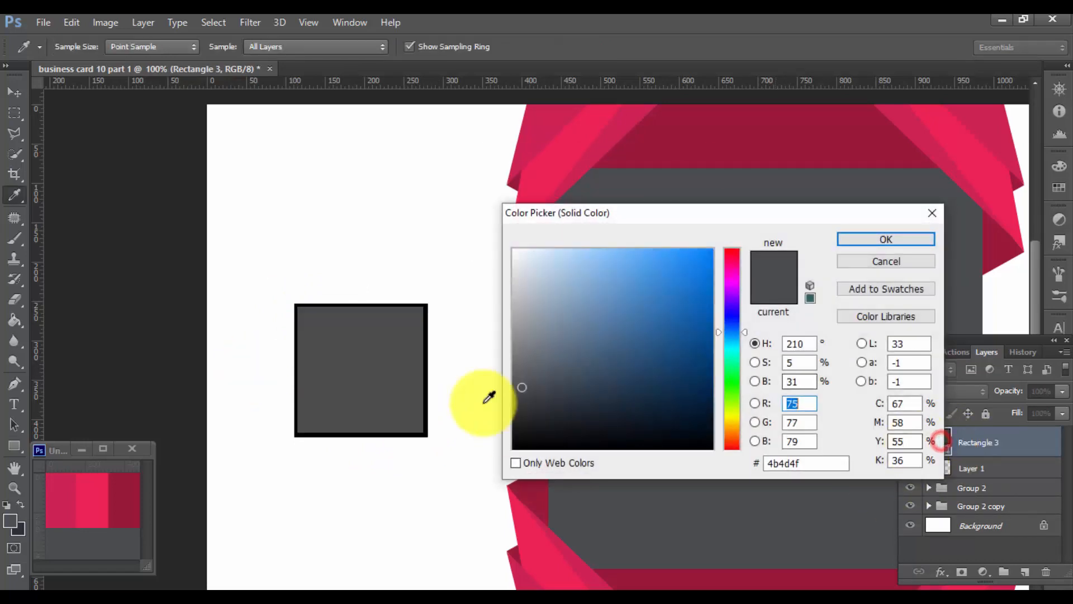
pyautogui.click(412, 217)
pyautogui.click(886, 238)
pyautogui.moveTo(1000, 470); pyautogui.dragTo(959, 438)
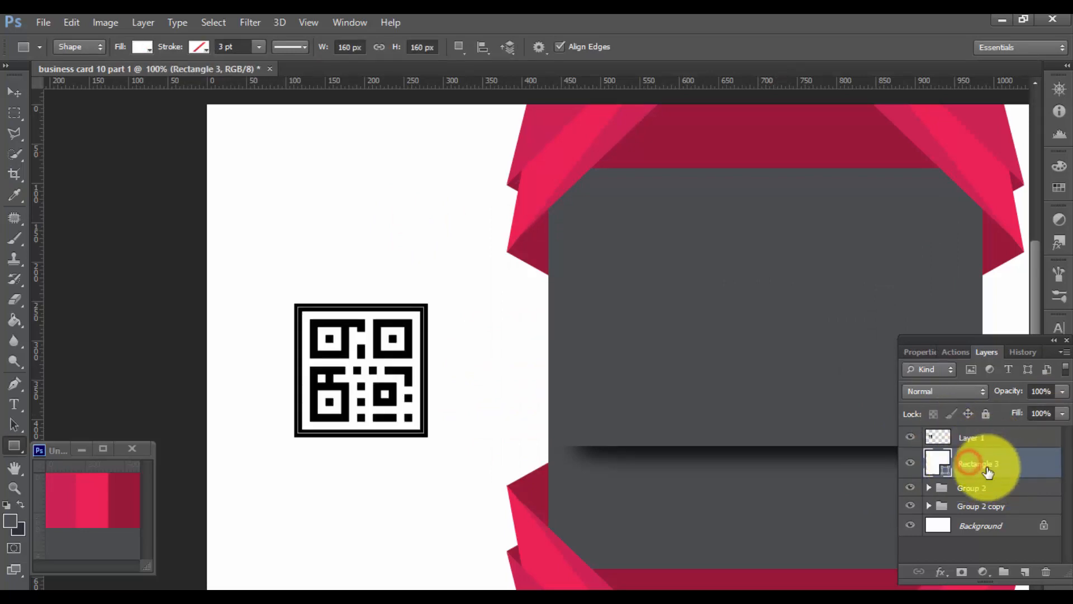
# Step: Draw a 184 × 184 px square around the QR code, layered directly above the original ribbon group
pyautogui.click(1000, 490)
pyautogui.press('shift')
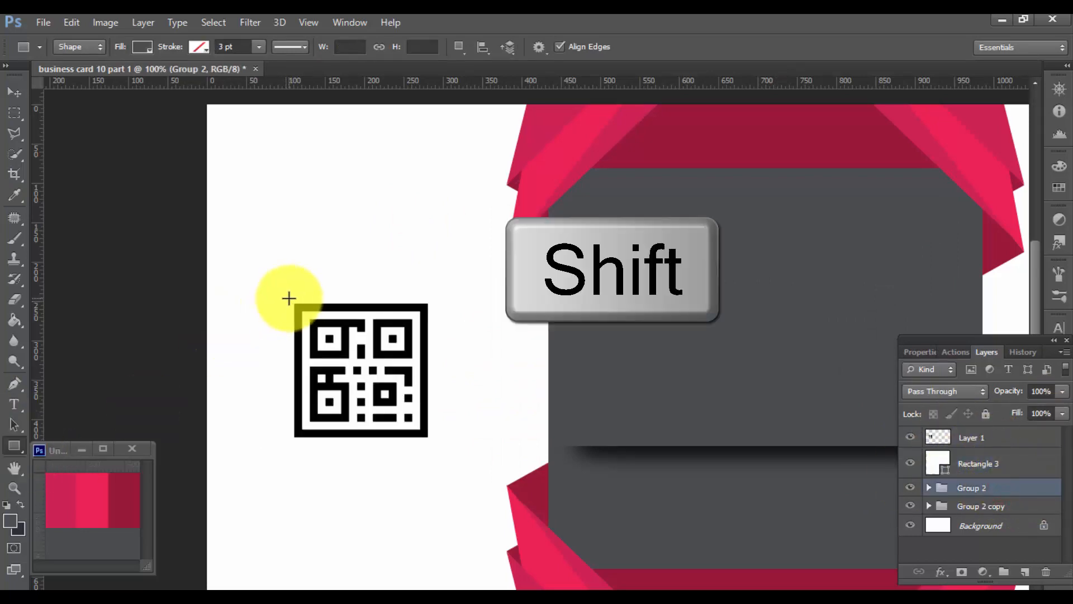
pyautogui.moveTo(288, 298); pyautogui.dragTo(434, 480)
# Step: Fill the 184 px square with the dark pink #cc2353 sampled from the palette image to frame the QR code
pyautogui.doubleClick(934, 492)
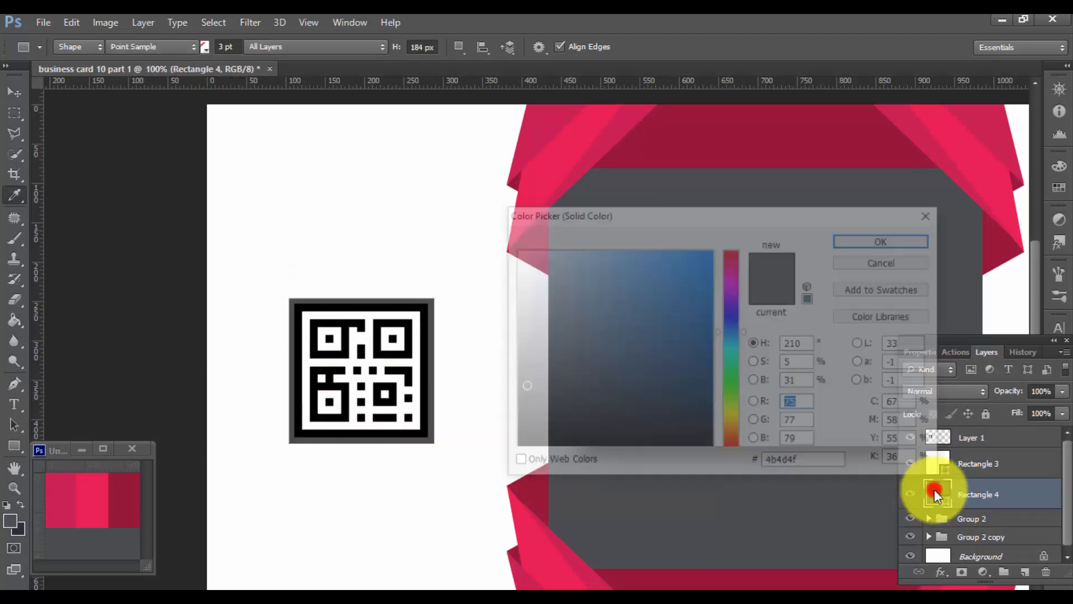
pyautogui.click(92, 482)
pyautogui.moveTo(94, 484); pyautogui.dragTo(78, 499)
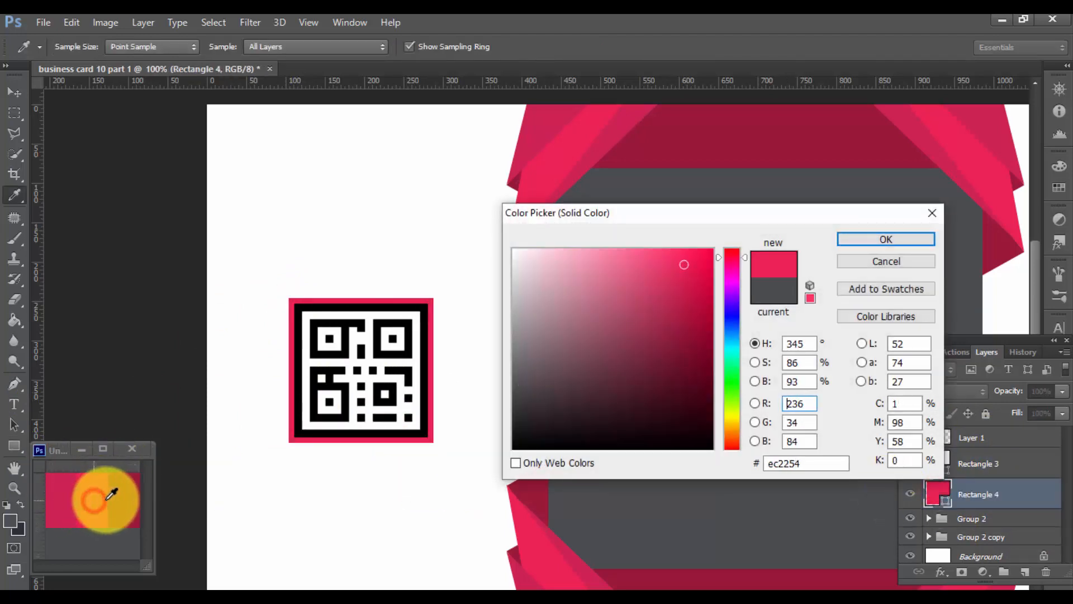
pyautogui.click(66, 487)
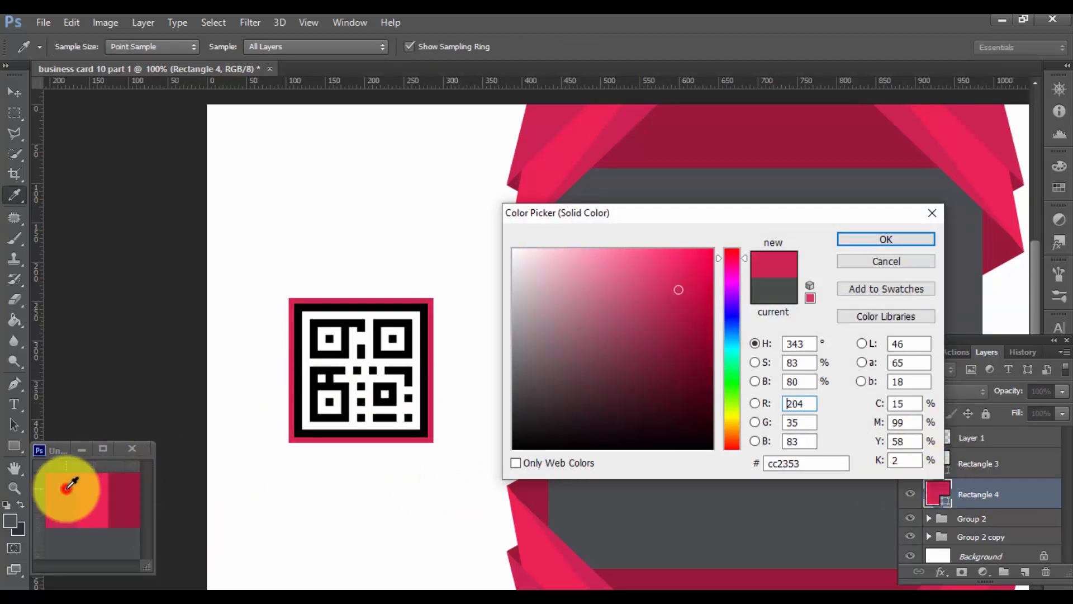
pyautogui.click(127, 493)
pyautogui.click(62, 492)
pyautogui.click(913, 239)
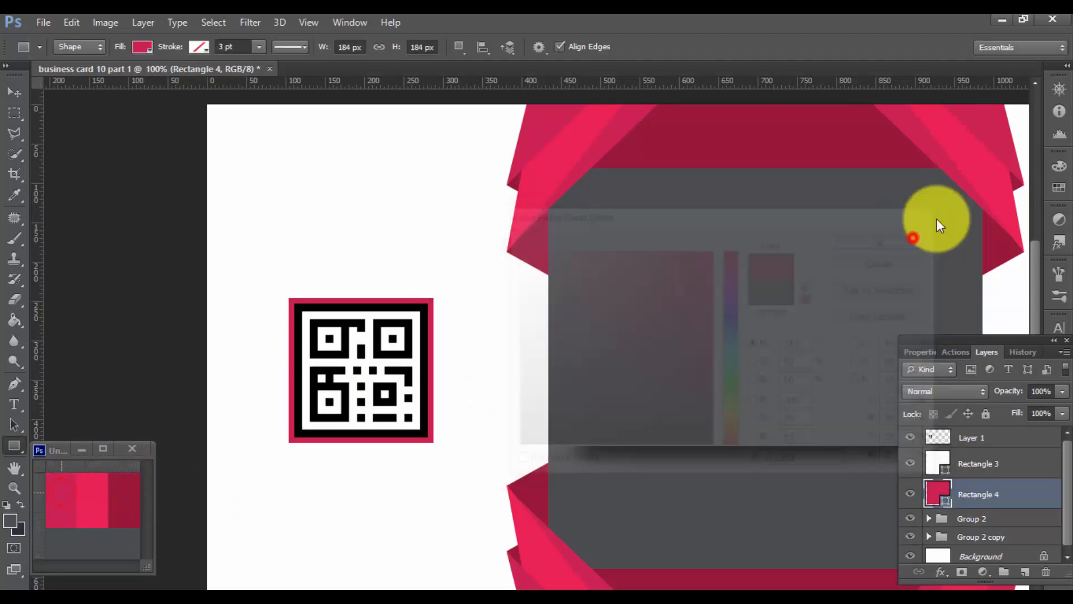
pyautogui.click(17, 93)
pyautogui.keyDown('alt'); pyautogui.click(441, 331); pyautogui.keyUp('alt')
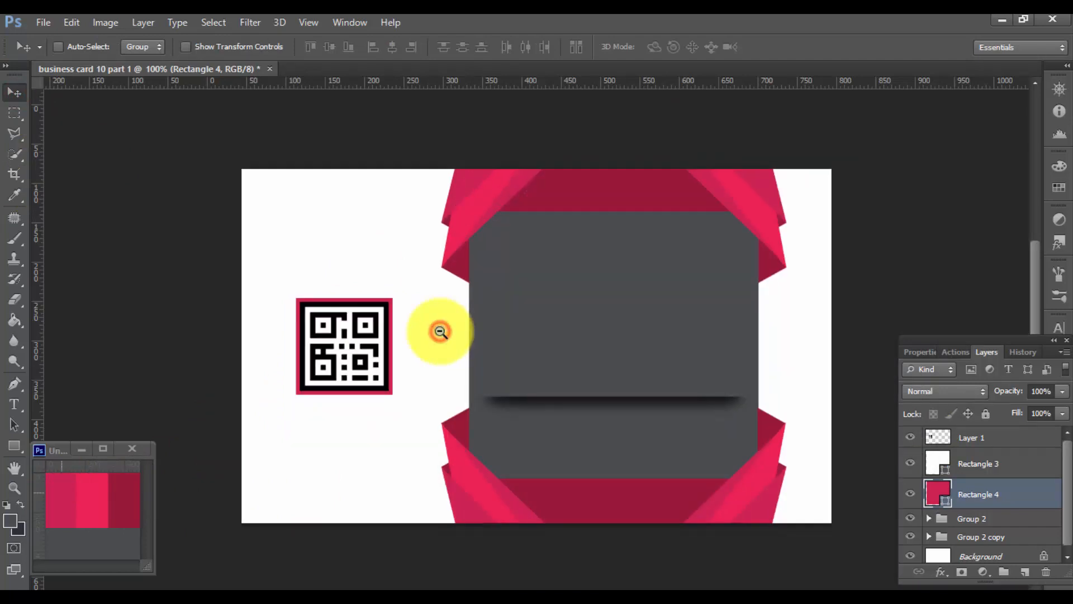
# Step: Open card text.txt in Notepad and copy the person's name line together with the GRAPHIC DESIGNER line
pyautogui.click(14, 384)
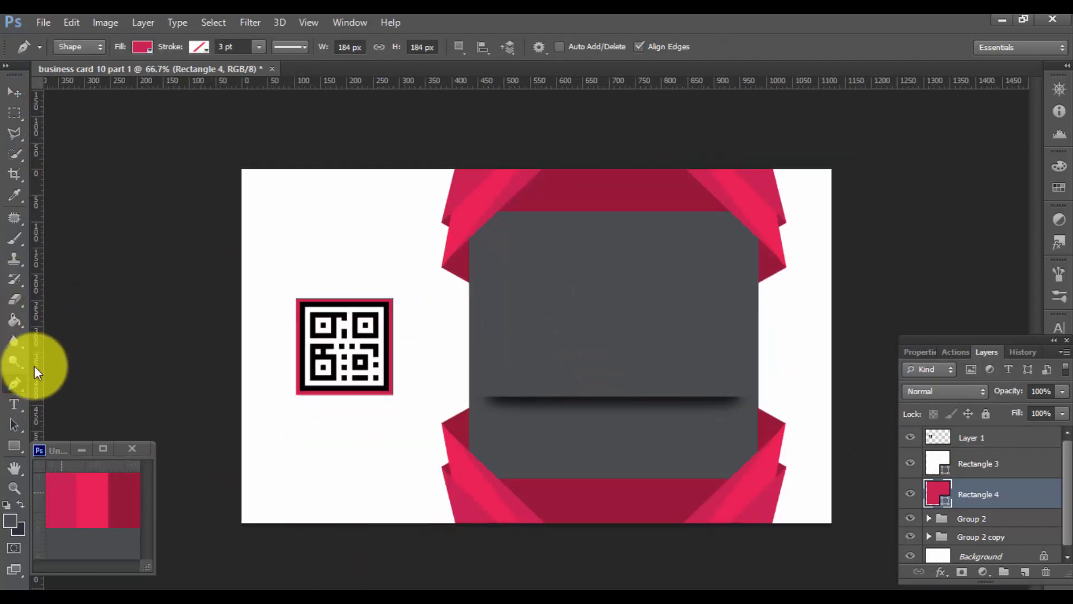
pyautogui.click(1000, 19)
pyautogui.doubleClick(1035, 350)
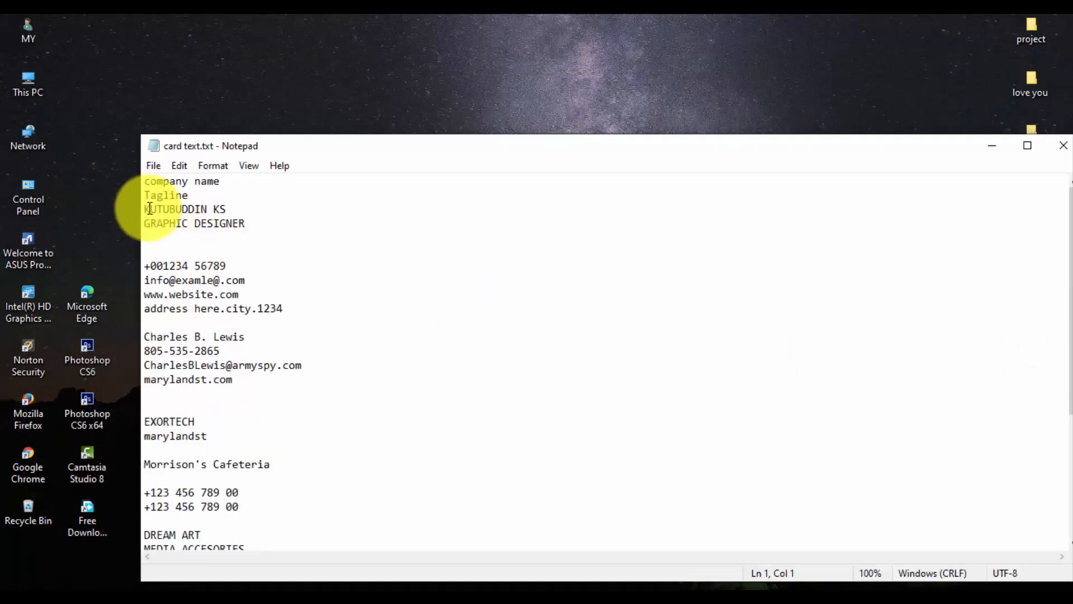
pyautogui.moveTo(145, 210); pyautogui.dragTo(246, 223)
pyautogui.hotkey('ctrl', 'c')
pyautogui.click(993, 145)
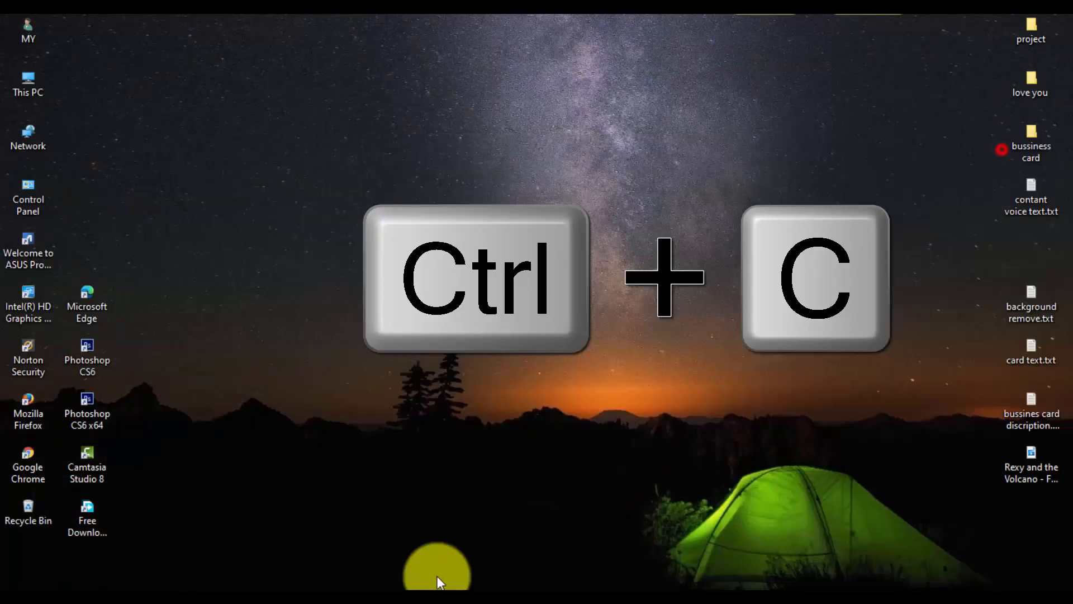
# Step: Switch back to Photoshop, paste the copied lines as white 8 pt Arial text and centre them roughly on the dark grey panel
pyautogui.click(251, 597)
pyautogui.click(528, 306)
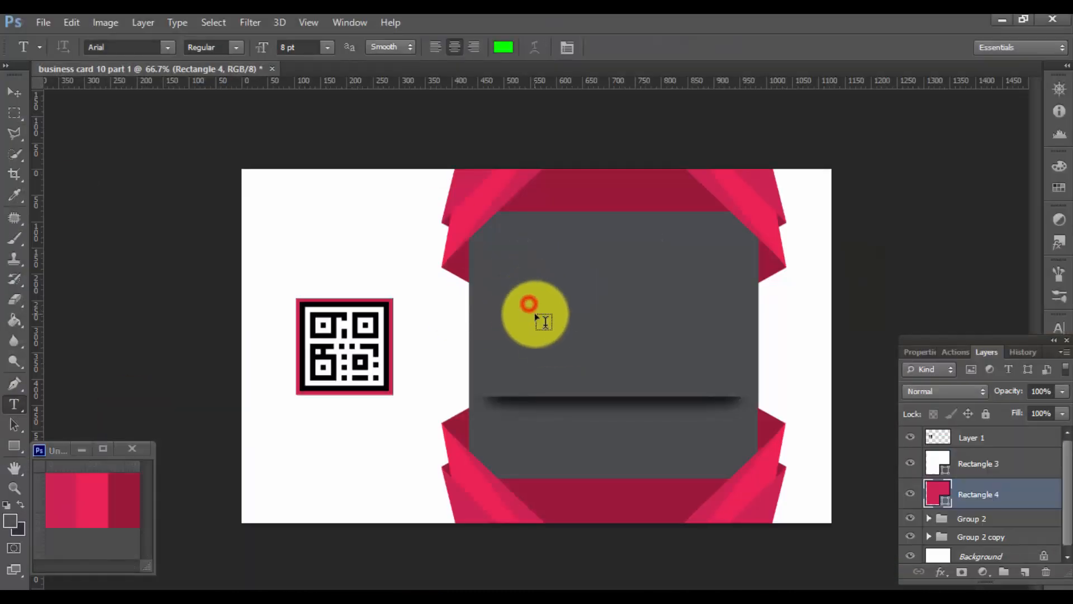
pyautogui.click(503, 48)
pyautogui.click(506, 242)
pyautogui.press('Return')
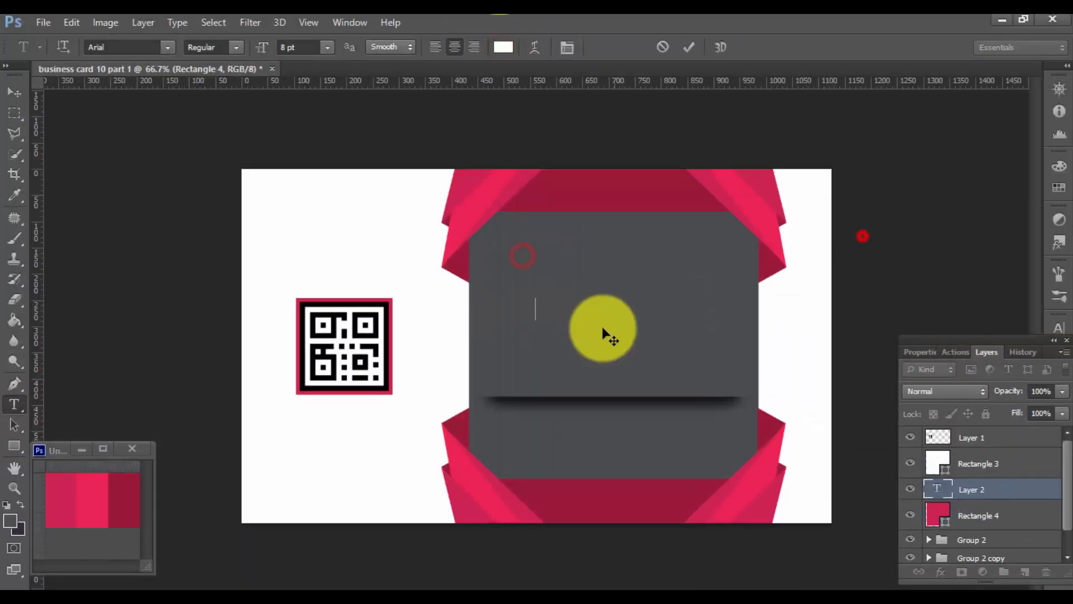
pyautogui.hotkey('ctrl', 'v')
pyautogui.click(8, 95)
pyautogui.moveTo(577, 387); pyautogui.dragTo(647, 376)
# Step: Copy the GRAPHIC DESIGNER line and delete it from the text layer, leaving only the person's name
pyautogui.doubleClick(937, 488)
pyautogui.click(711, 310)
pyautogui.moveTo(711, 311); pyautogui.dragTo(503, 309)
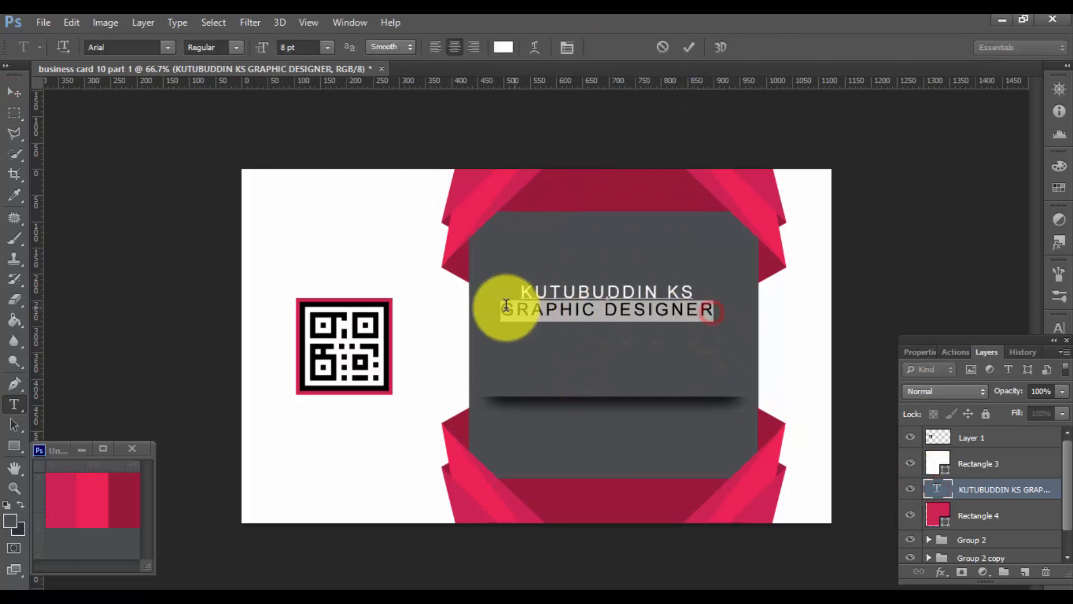
pyautogui.hotkey('ctrl', 'c')
pyautogui.press('BackSpace')
pyautogui.click(682, 44)
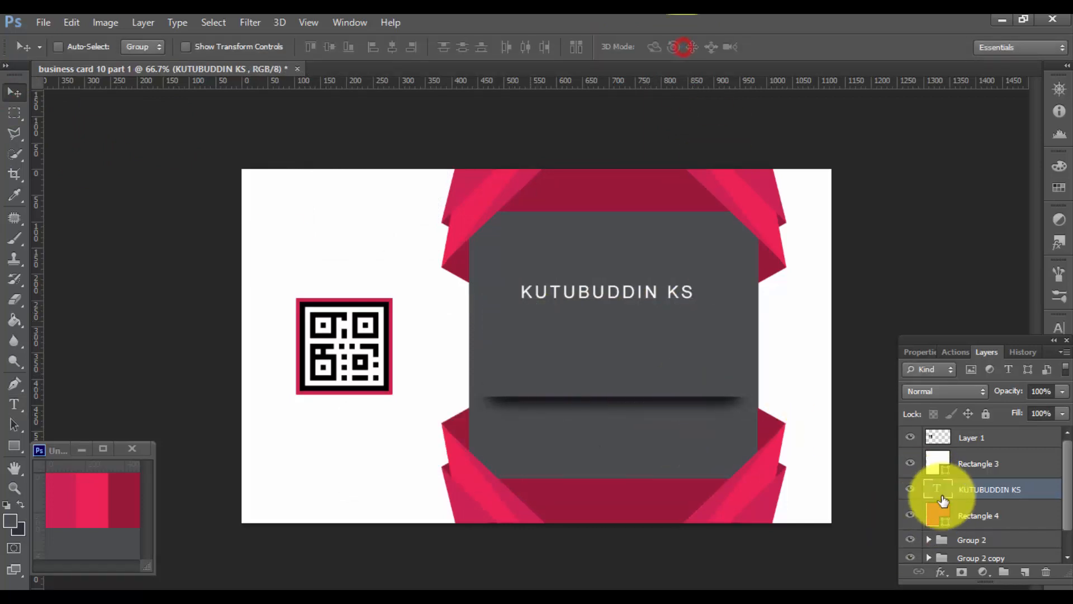
# Step: Tighten the letter spacing of the person's name
pyautogui.doubleClick(938, 489)
pyautogui.hotkey('alt', 'BackSpace')
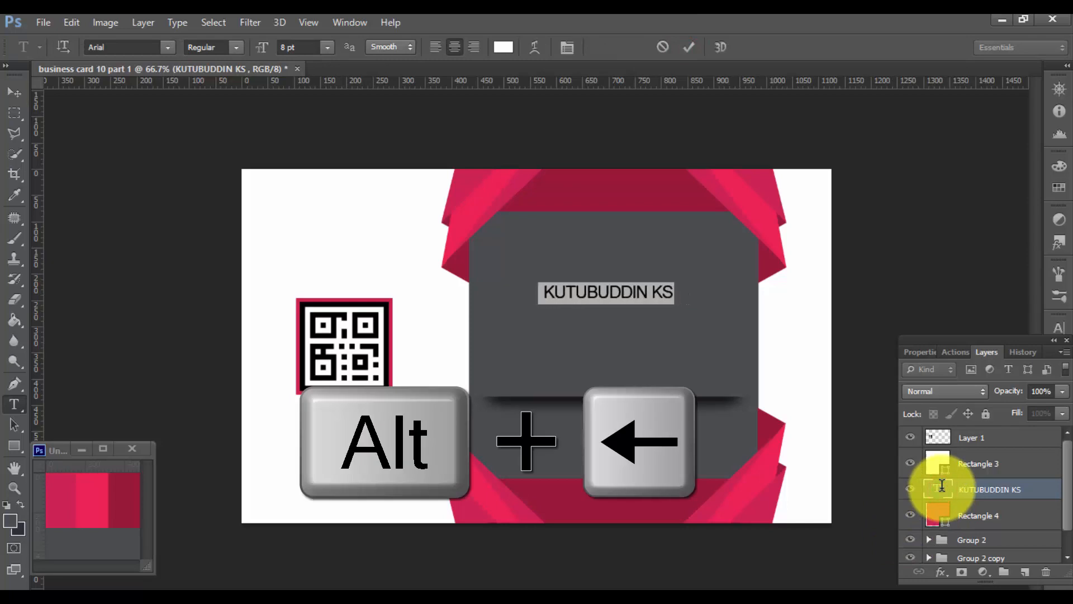
pyautogui.hotkey('alt', 'Delete')
pyautogui.click(689, 47)
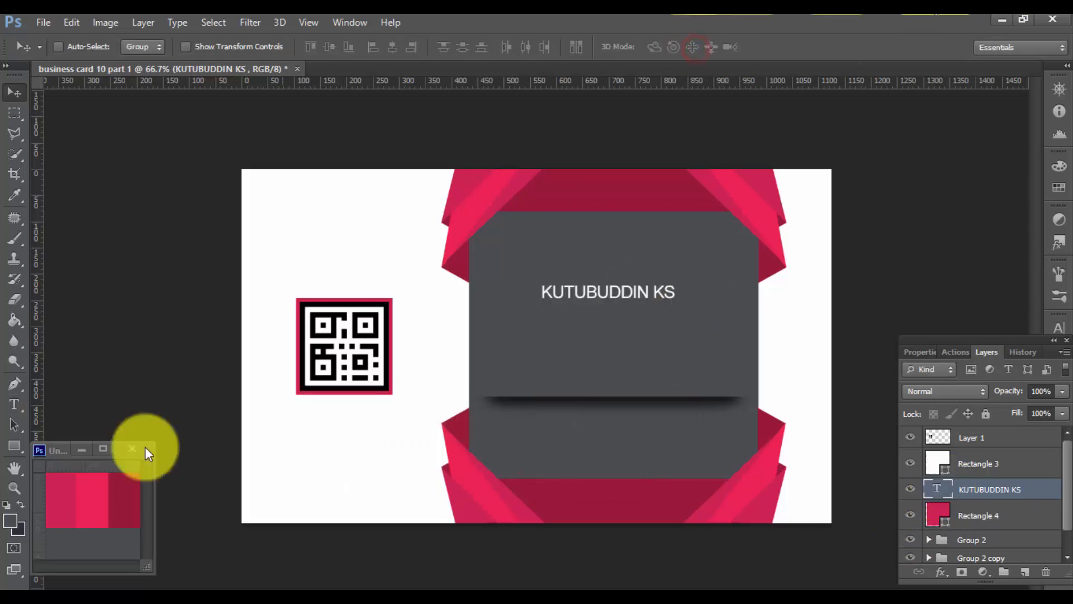
# Step: Set the person's name to 9 pt and lower it on the dark grey panel
pyautogui.doubleClick(938, 488)
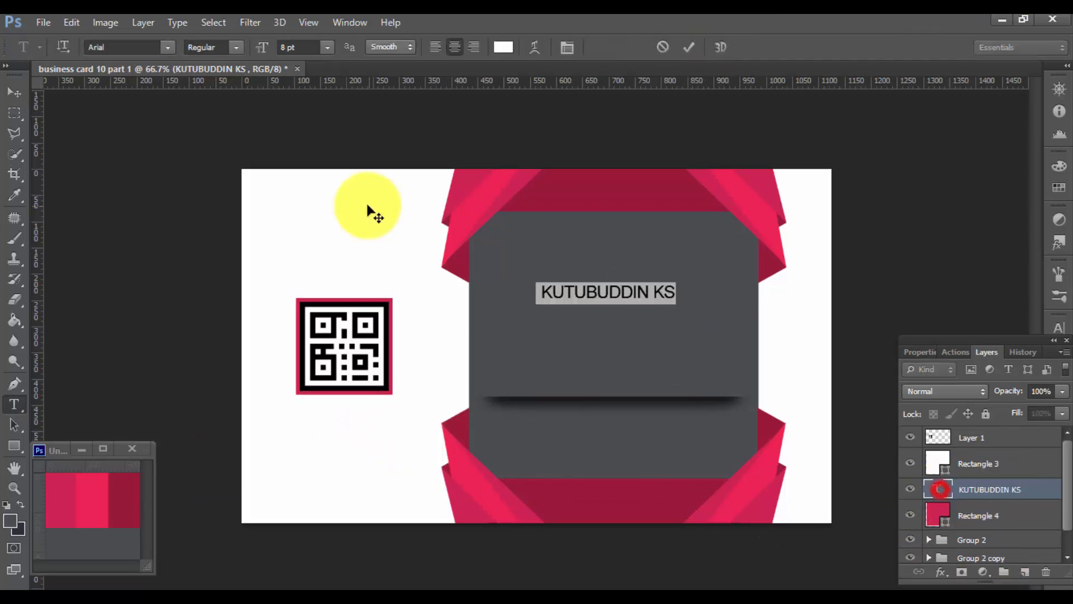
pyautogui.click(330, 47)
pyautogui.click(312, 125)
pyautogui.click(689, 47)
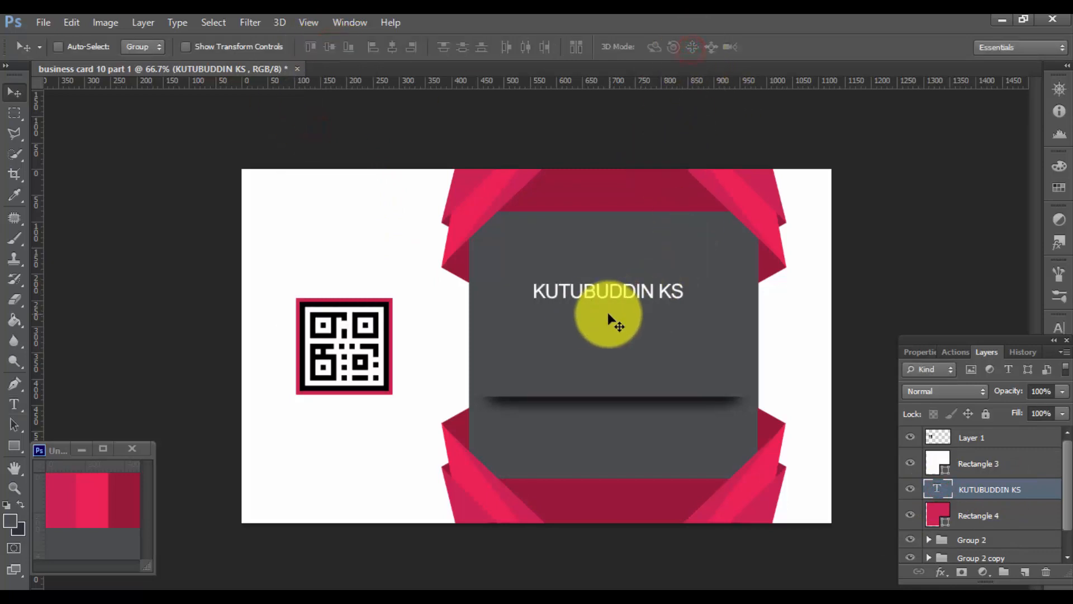
pyautogui.moveTo(609, 320); pyautogui.dragTo(640, 352)
# Step: Paste GRAPHIC DESIGNER as a separate text layer just below the person's name
pyautogui.click(14, 404)
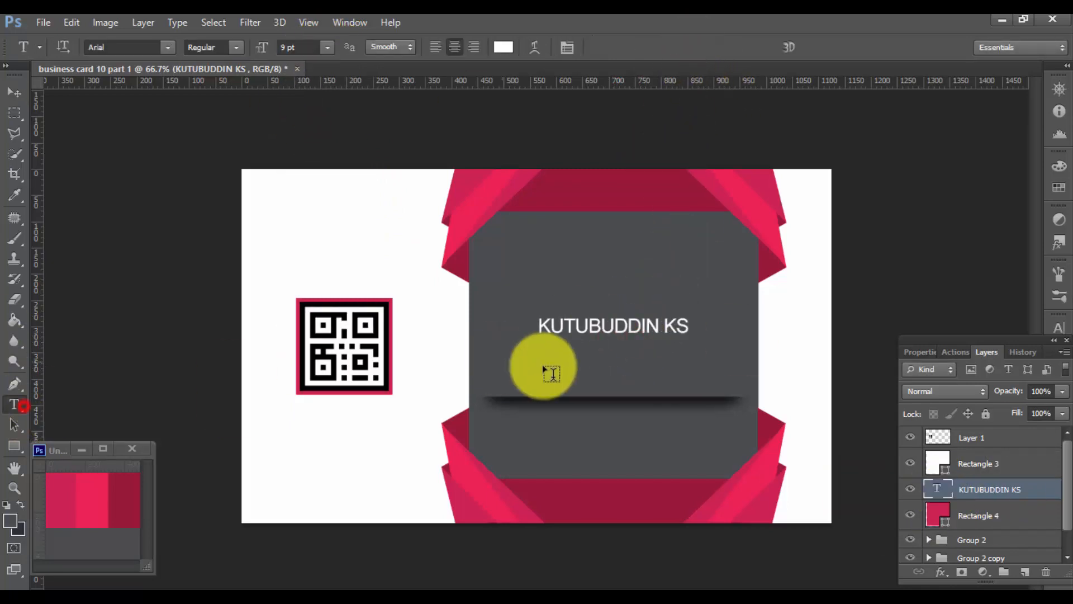
pyautogui.click(544, 351)
pyautogui.hotkey('ctrl', 'v')
pyautogui.click(689, 47)
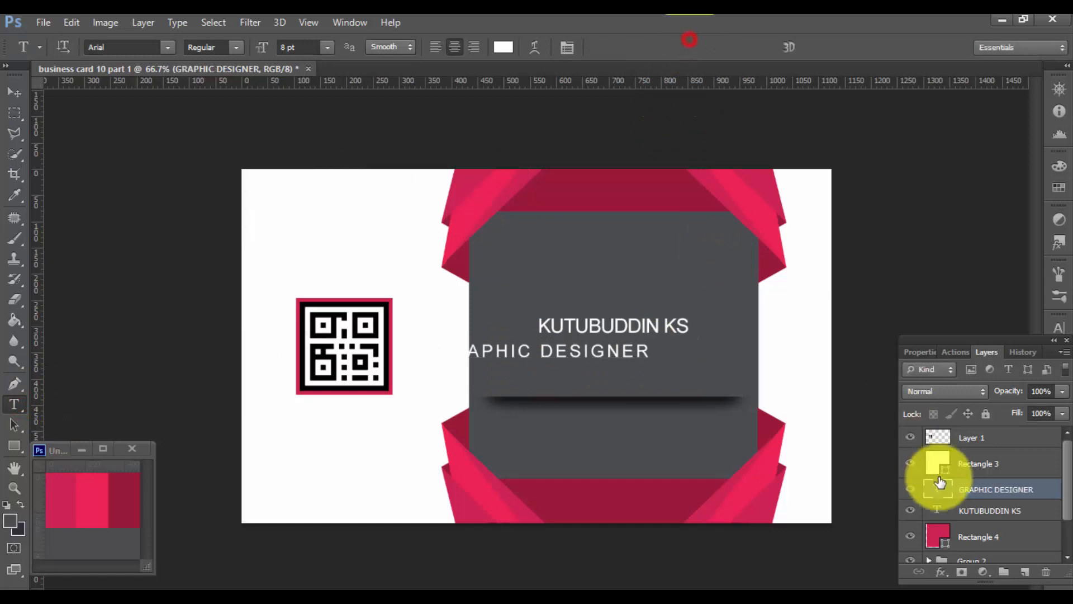
# Step: Tighten the letter spacing of the GRAPHIC DESIGNER text
pyautogui.doubleClick(937, 488)
pyautogui.hotkey('alt', 'Left')
pyautogui.hotkey('alt', 'Left')
pyautogui.hotkey('alt', 'Left')
pyautogui.hotkey('alt', 'Left')
pyautogui.hotkey('alt', 'Left')
pyautogui.hotkey('alt', 'Left')
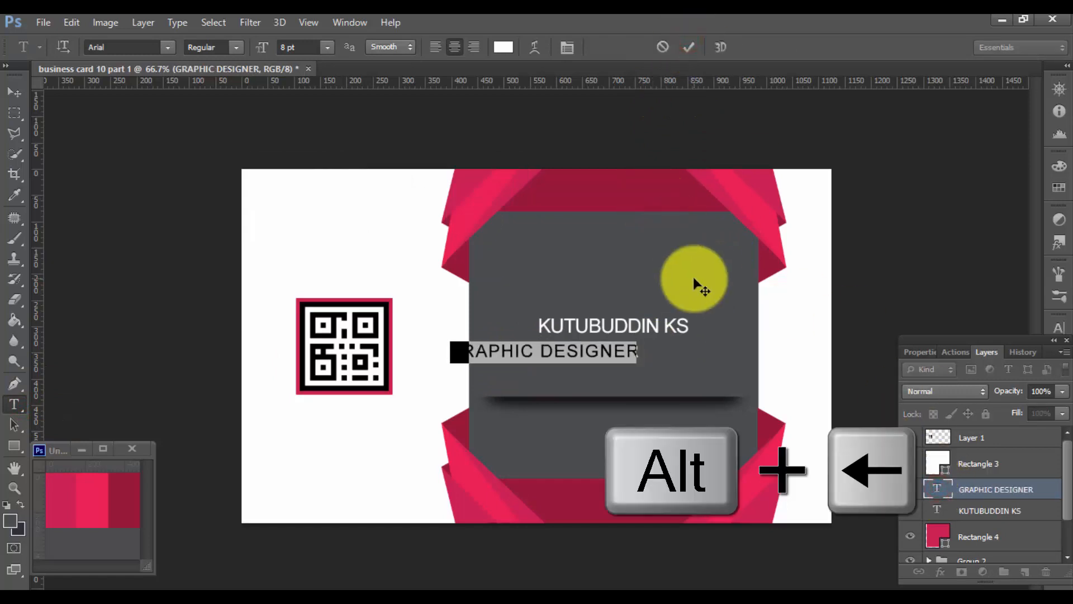
pyautogui.hotkey('alt', 'Right')
pyautogui.hotkey('alt', 'Right')
pyautogui.hotkey('alt', 'Right')
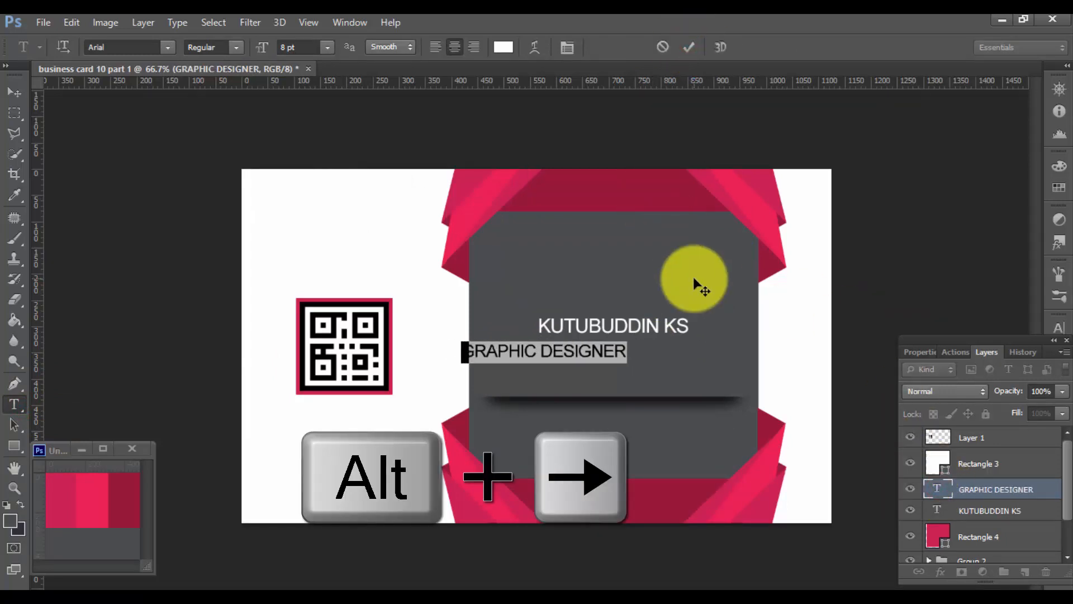
pyautogui.click(687, 47)
# Step: Set GRAPHIC DESIGNER to 7 pt and move it directly beneath the person's name
pyautogui.click(327, 48)
pyautogui.click(289, 105)
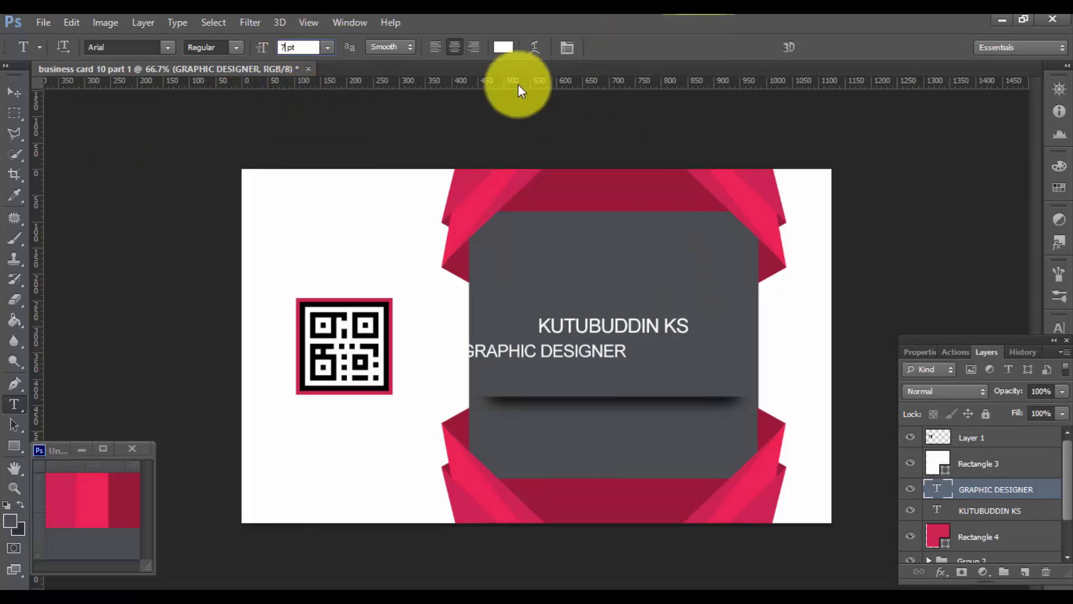
pyautogui.click(14, 91)
pyautogui.moveTo(576, 371); pyautogui.dragTo(643, 377)
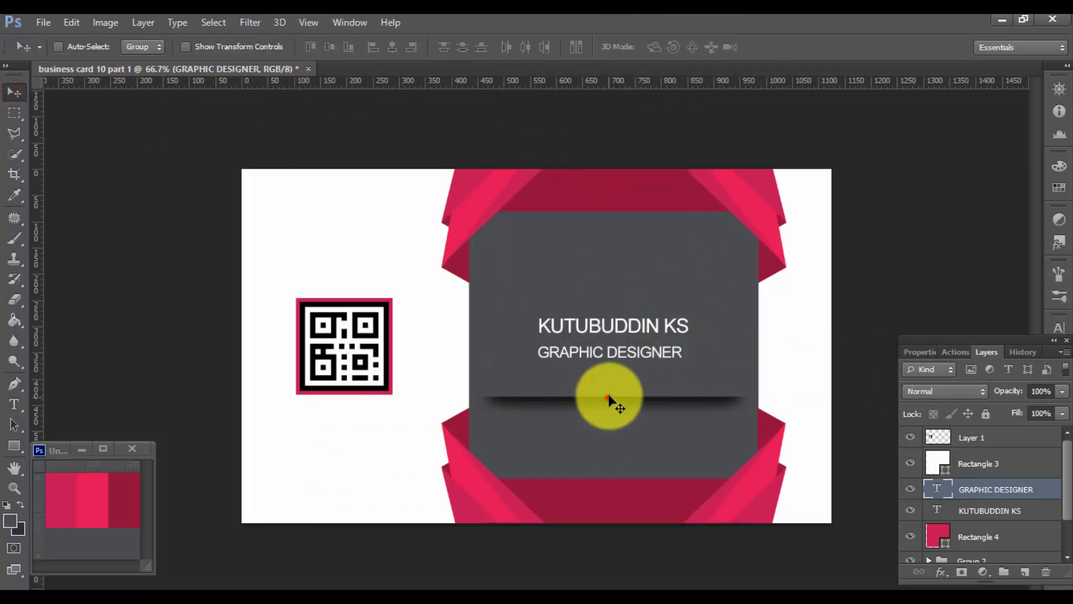
# Step: Set GRAPHIC DESIGNER to 6 pt and align it with the person's name by horizontal centers
pyautogui.doubleClick(939, 486)
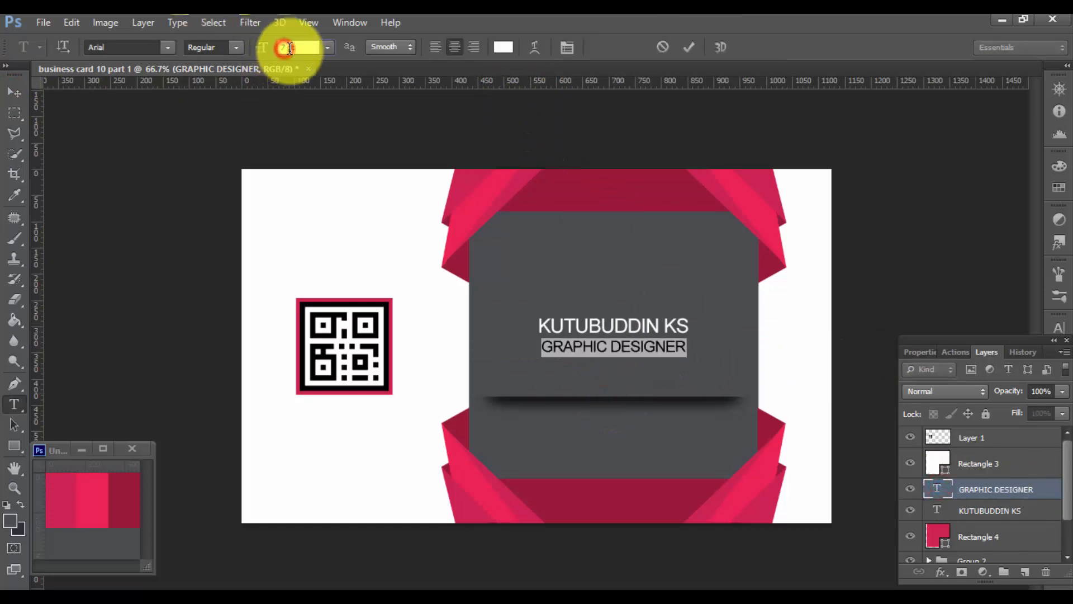
pyautogui.write('6')
pyautogui.press('Return')
pyautogui.click(689, 47)
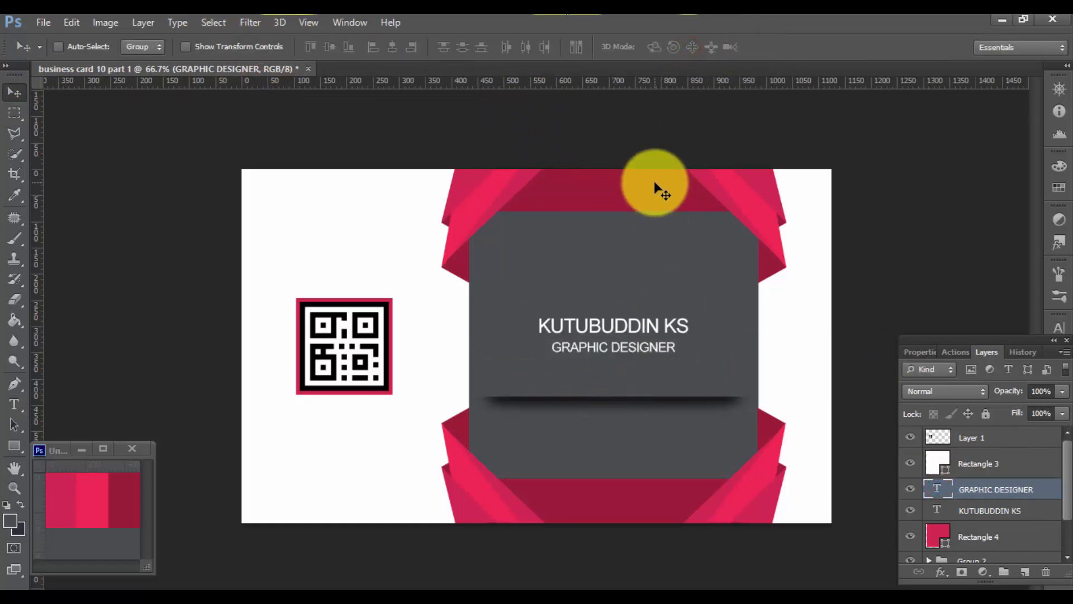
pyautogui.keyDown('ctrl'); pyautogui.click(950, 511); pyautogui.keyUp('ctrl')
pyautogui.click(391, 48)
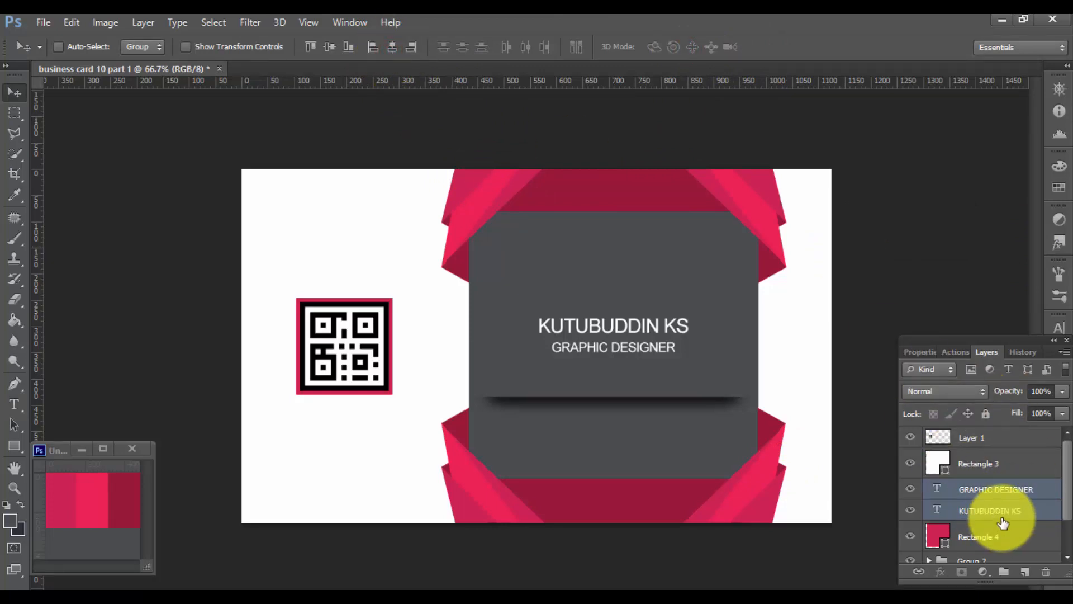
# Step: Group the two text layers and name the group after the person on the card
pyautogui.hotkey('ctrl', 'g')
pyautogui.doubleClick(979, 488)
pyautogui.write('ku')
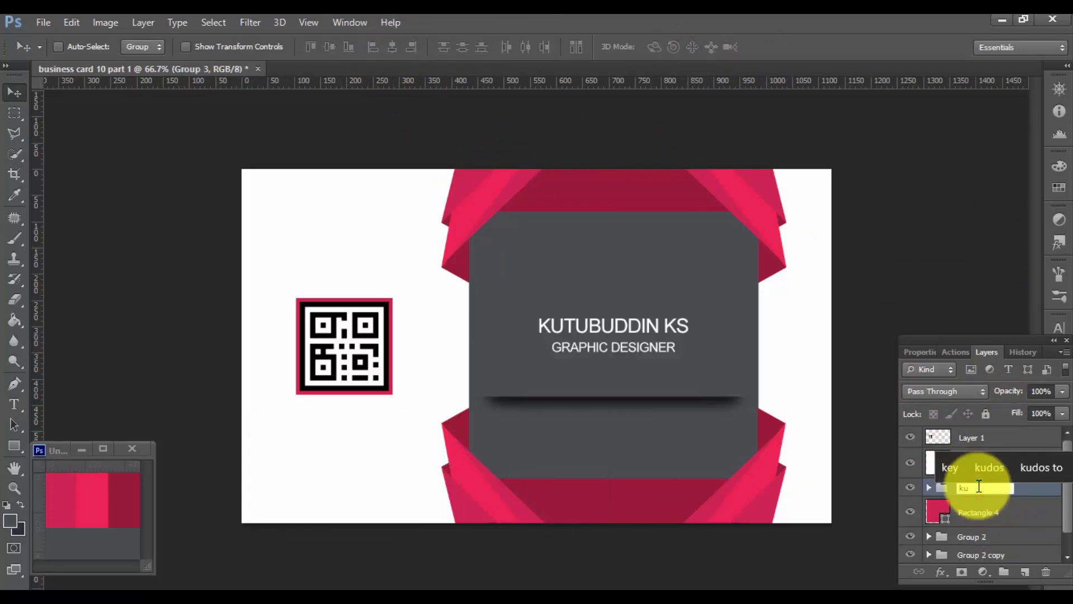
pyautogui.write('tubuddin')
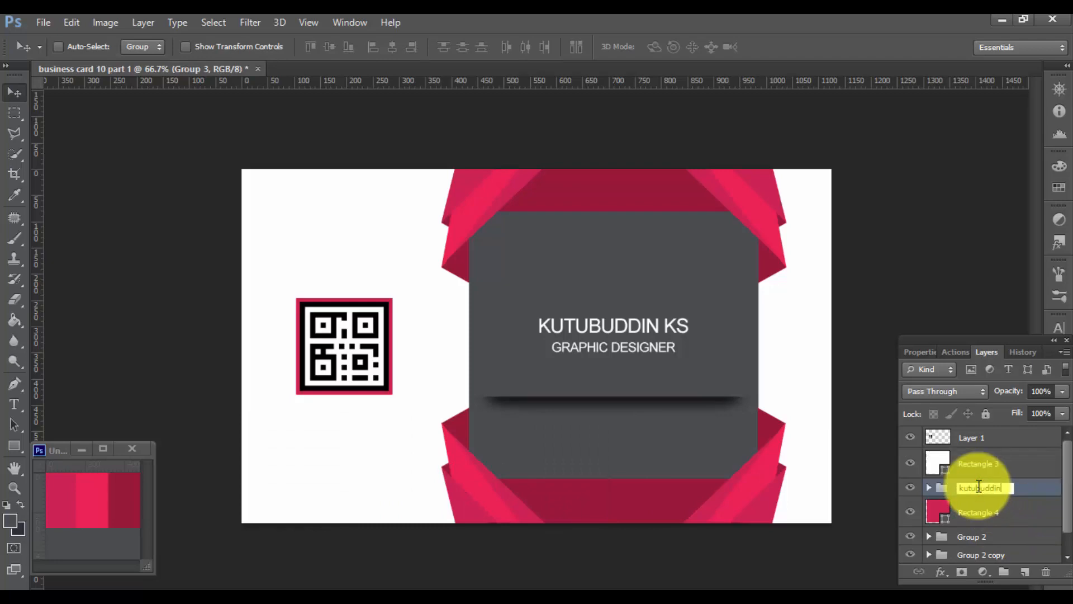
pyautogui.write(' ks')
pyautogui.press('Return')
# Step: Find the dark grey panel layer Rectangle 1 copy inside Group 2 and align the name text group to it by horizontal centers
pyautogui.moveTo(1063, 484); pyautogui.dragTo(1067, 512)
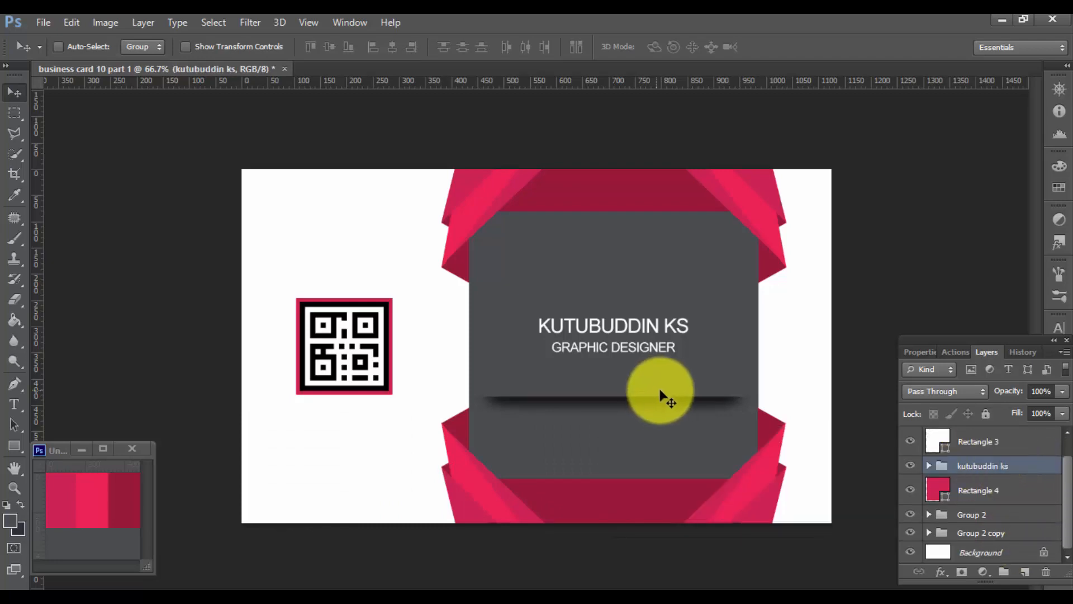
pyautogui.click(910, 514)
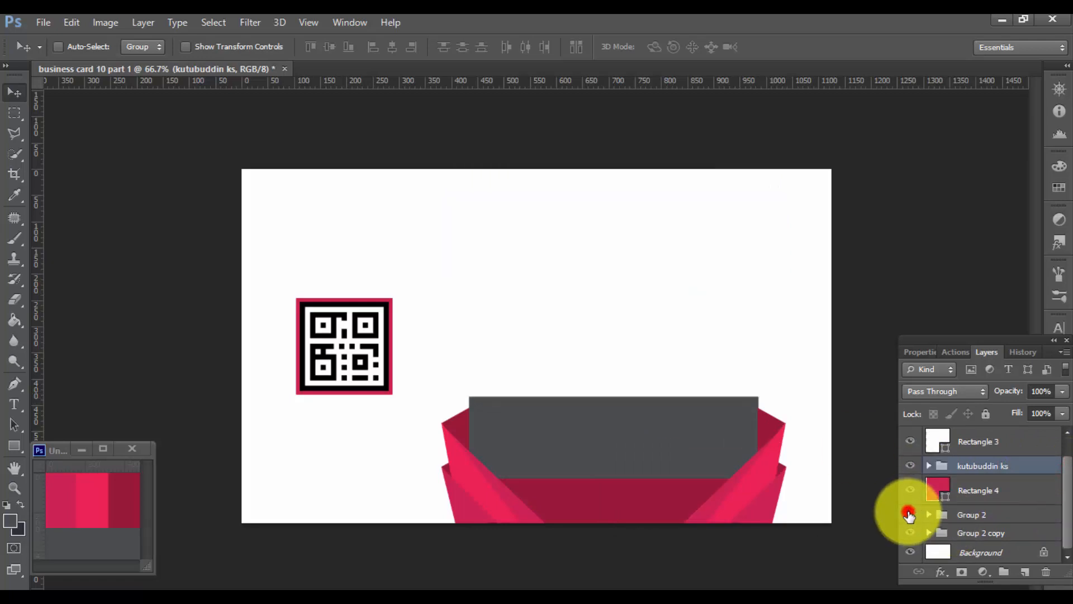
pyautogui.click(910, 514)
pyautogui.click(929, 514)
pyautogui.moveTo(1068, 460); pyautogui.dragTo(1068, 540)
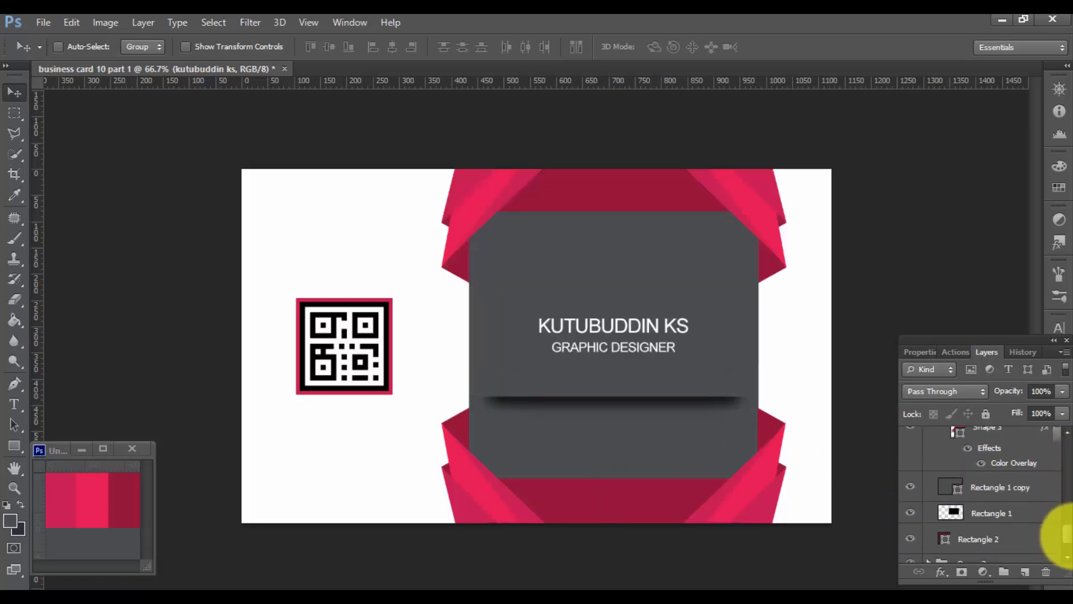
pyautogui.click(912, 488)
pyautogui.click(911, 488)
pyautogui.click(912, 488)
pyautogui.click(912, 488)
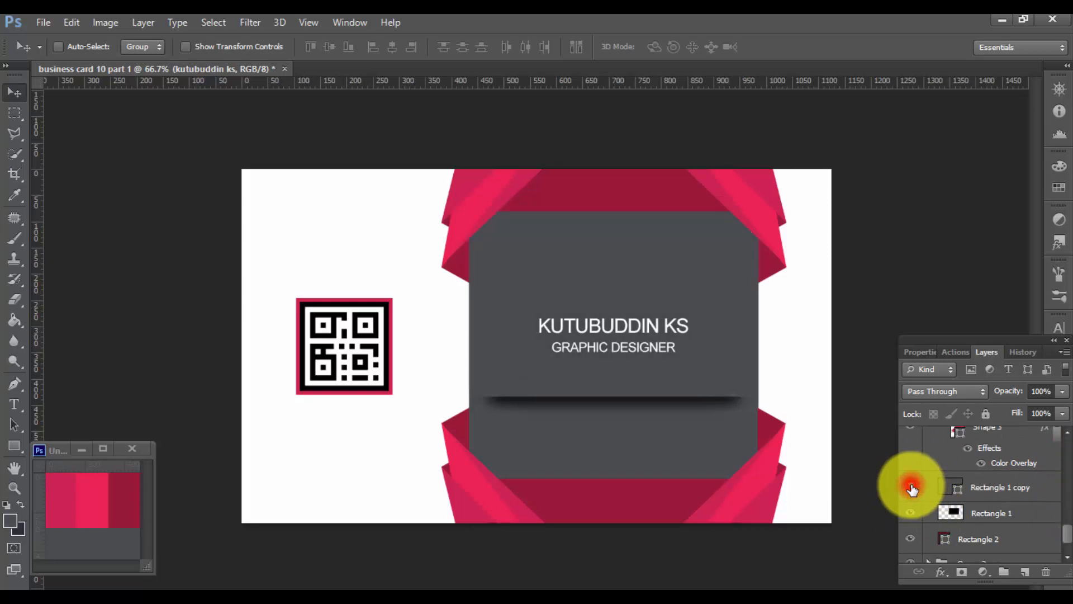
pyautogui.keyDown('ctrl'); pyautogui.click(984, 487); pyautogui.keyUp('ctrl')
pyautogui.click(392, 47)
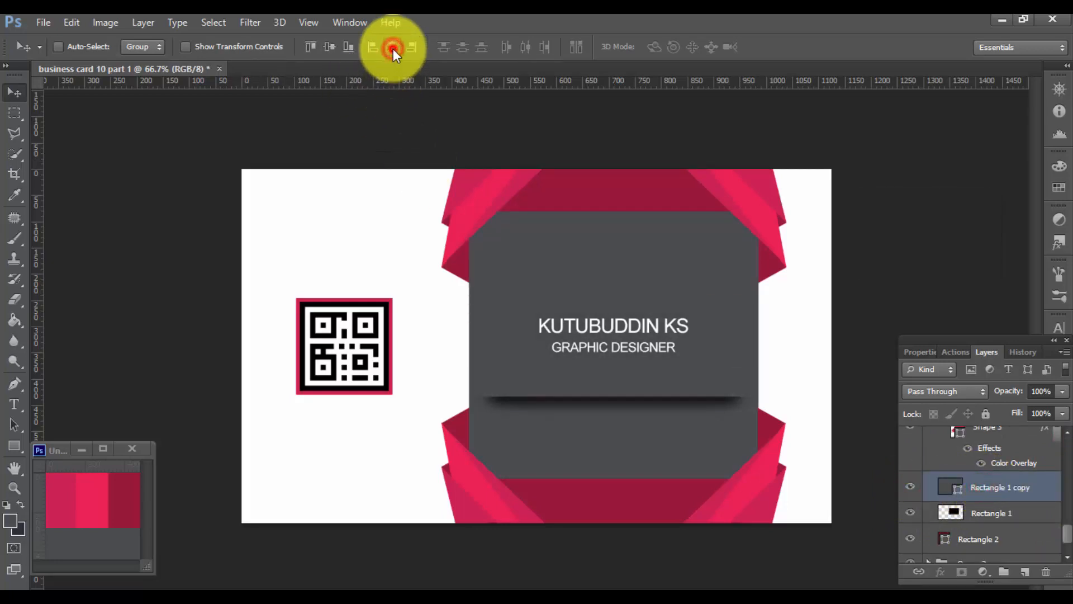
# Step: Collapse Group 2 and move the name text group to the top of the layer stack
pyautogui.moveTo(1068, 540); pyautogui.dragTo(1067, 444)
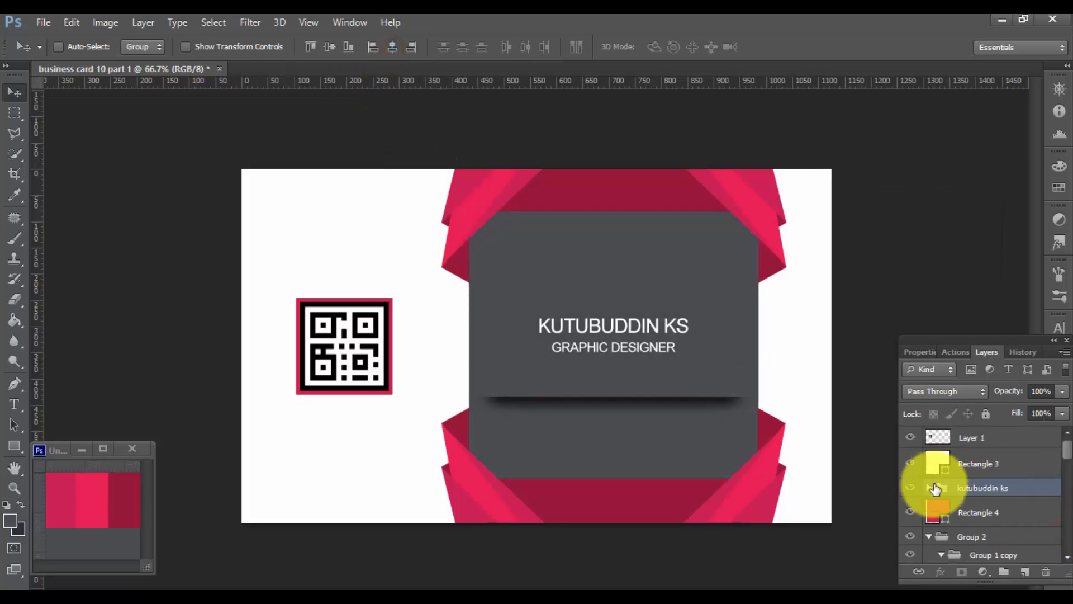
pyautogui.click(929, 488)
pyautogui.click(929, 488)
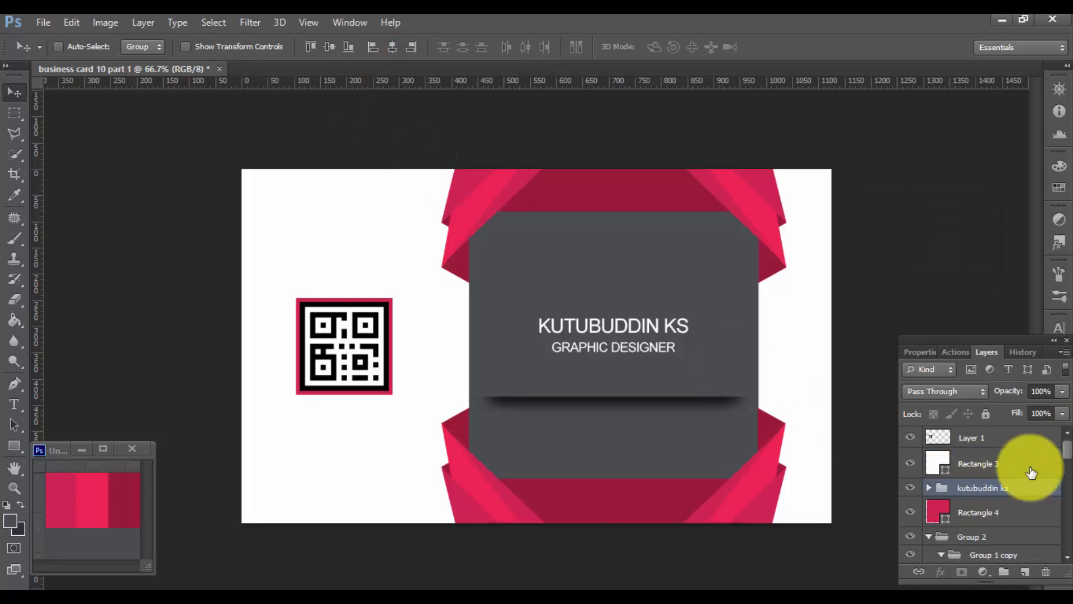
pyautogui.click(929, 536)
pyautogui.keyDown('ctrl'); pyautogui.click(950, 538); pyautogui.keyUp('ctrl')
pyautogui.click(1070, 465)
pyautogui.click(955, 514)
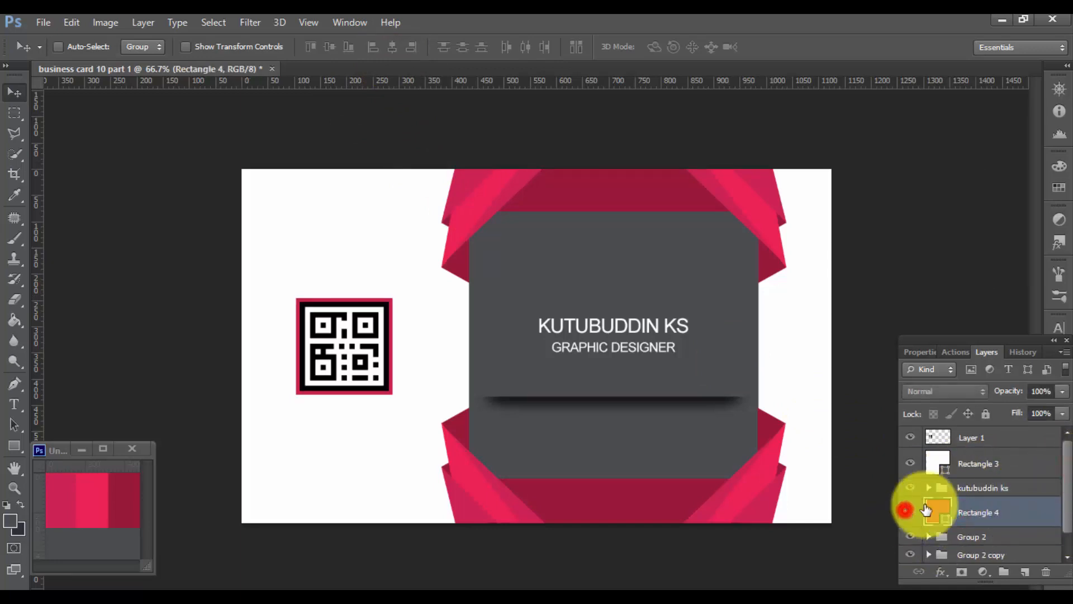
pyautogui.moveTo(981, 488); pyautogui.dragTo(995, 429)
# Step: Group the QR code layer with its white and pink squares and name the group "Qr code"
pyautogui.click(976, 462)
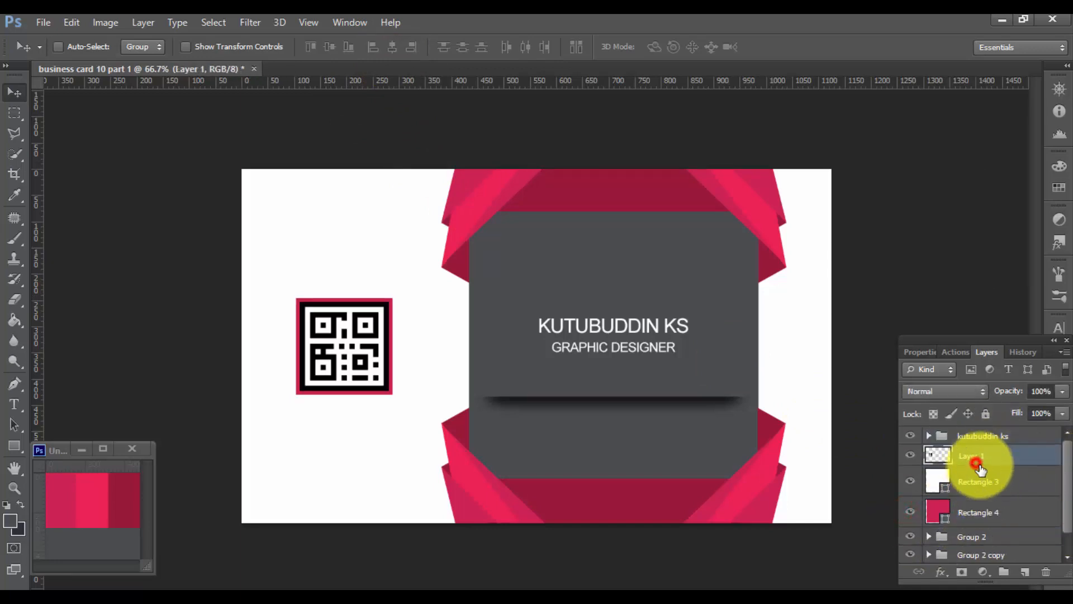
pyautogui.keyDown('ctrl'); pyautogui.click(978, 479); pyautogui.keyUp('ctrl')
pyautogui.hotkey('ctrl', 'g')
pyautogui.doubleClick(975, 454)
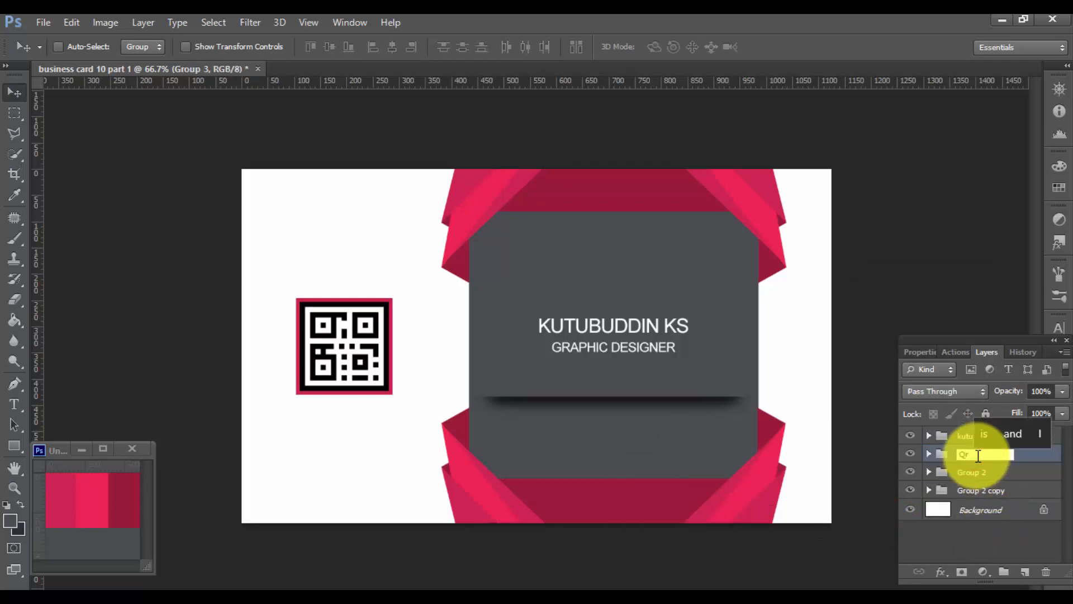
pyautogui.write('Qr code')
pyautogui.press('Return')
# Step: Group Group 2 and Group 2 copy together and name the new group "all shape"
pyautogui.click(975, 473)
pyautogui.click(911, 472)
pyautogui.click(911, 472)
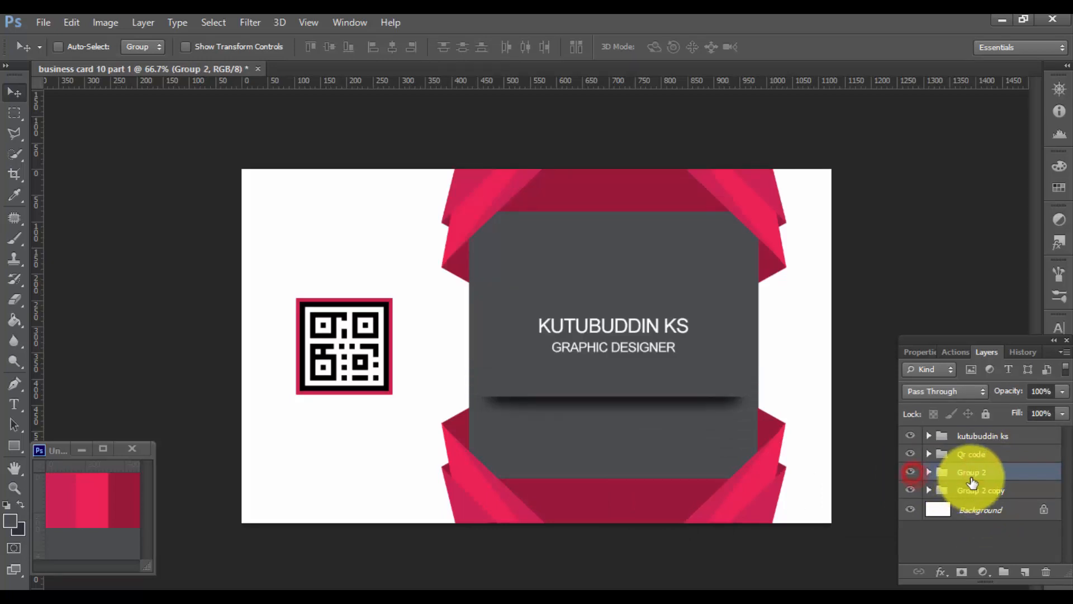
pyautogui.keyDown('ctrl'); pyautogui.click(983, 490); pyautogui.keyUp('ctrl')
pyautogui.hotkey('ctrl', 'g')
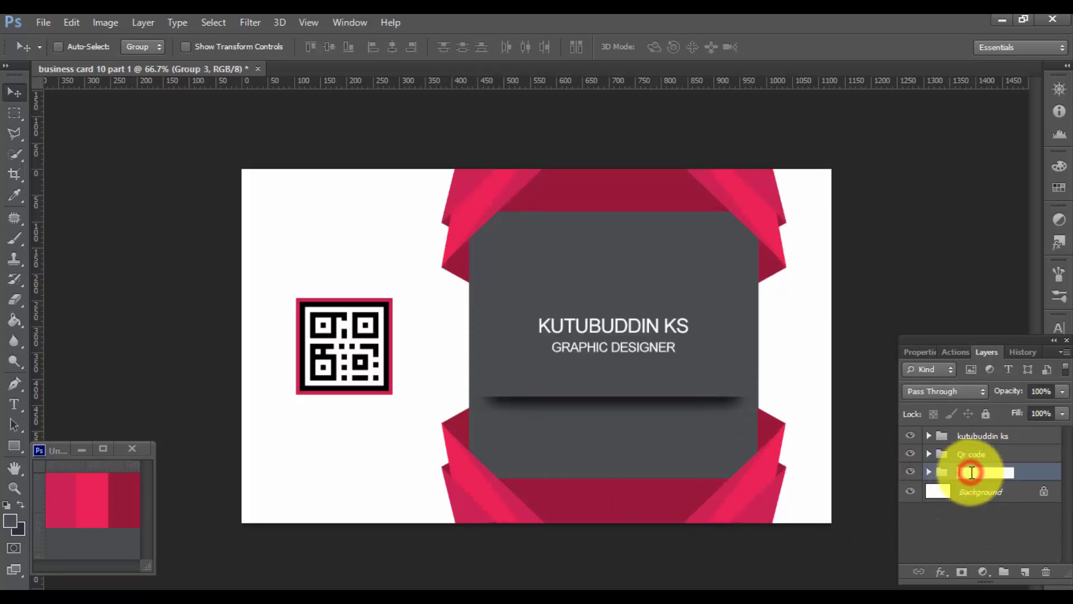
pyautogui.click(972, 473)
pyautogui.write('all shape')
pyautogui.press('Return')
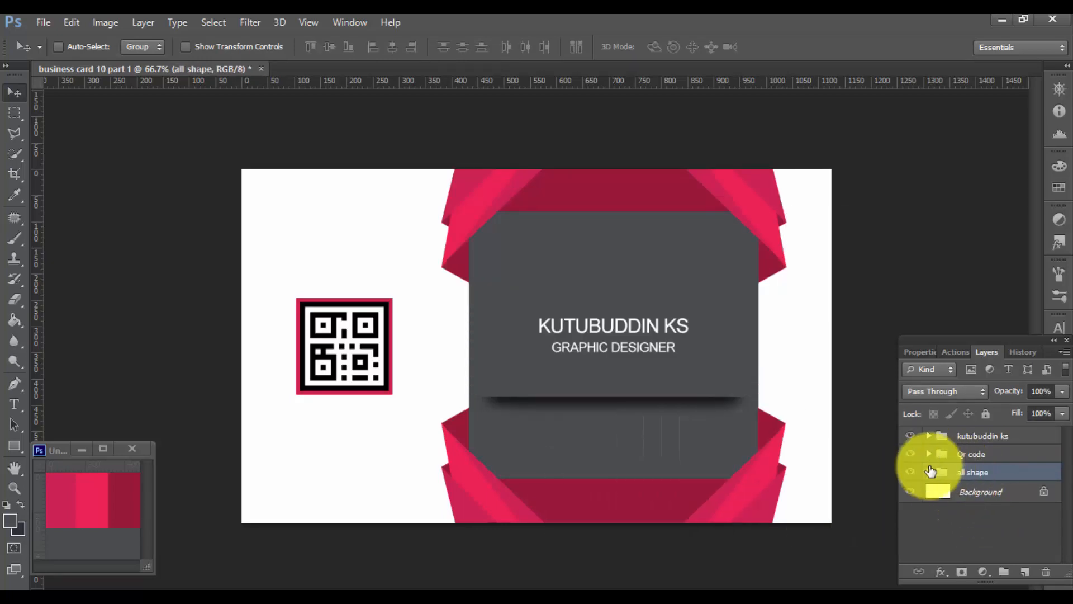
# Step: Expand the "all shape" group, check what Group 2 contains by toggling its visibility, and rename Group 2 to "side up"
pyautogui.click(929, 472)
pyautogui.click(962, 492)
pyautogui.click(913, 491)
pyautogui.click(912, 491)
pyautogui.doubleClick(976, 492)
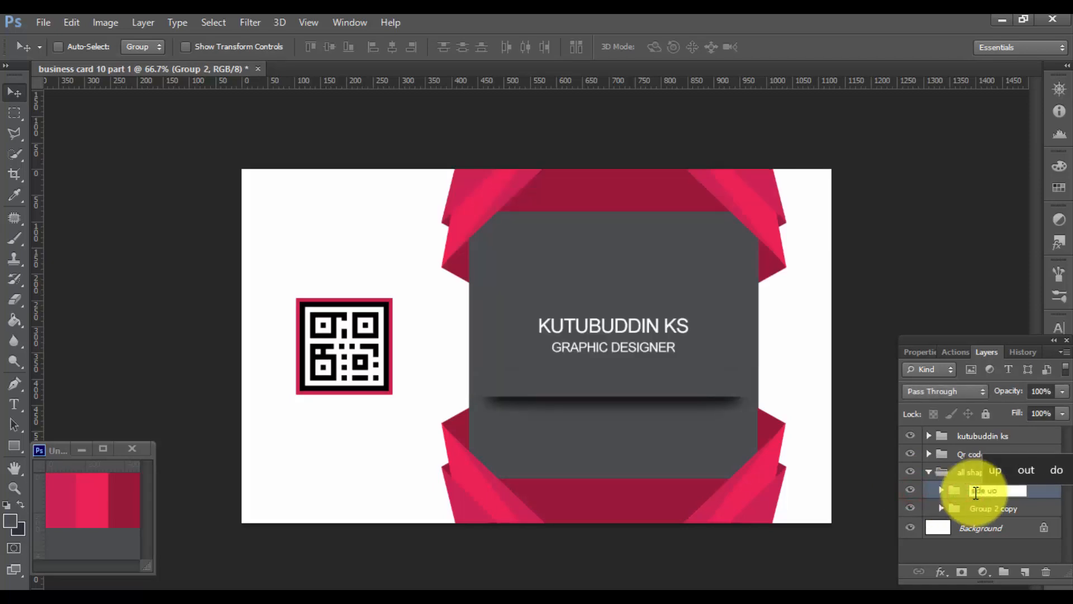
pyautogui.write('side up')
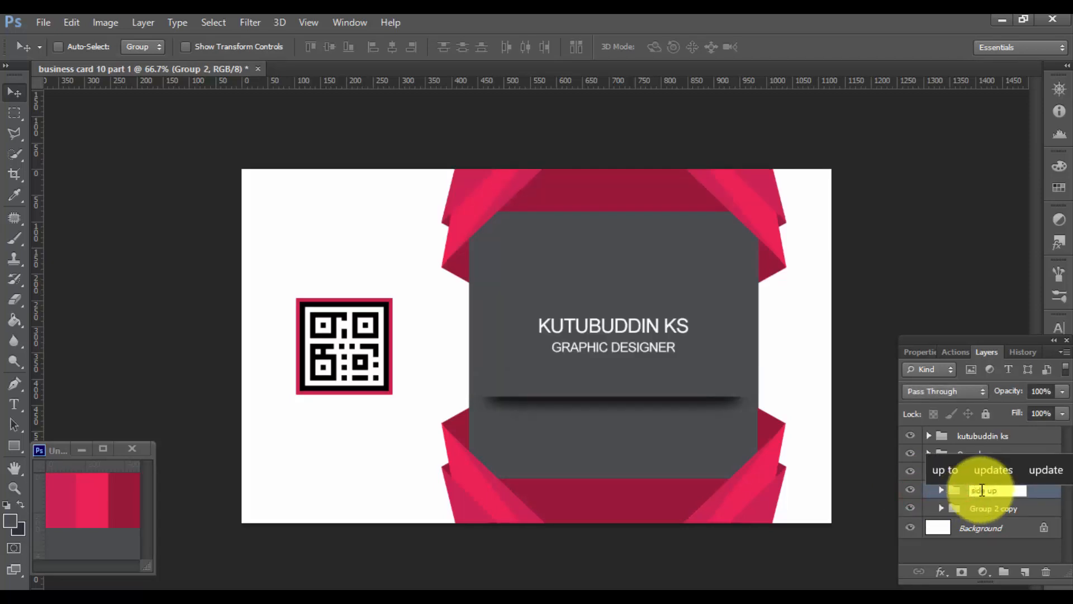
pyautogui.press('Return')
# Step: Rename Group 2 copy to "side down" and collapse the "all shape" group
pyautogui.doubleClick(989, 508)
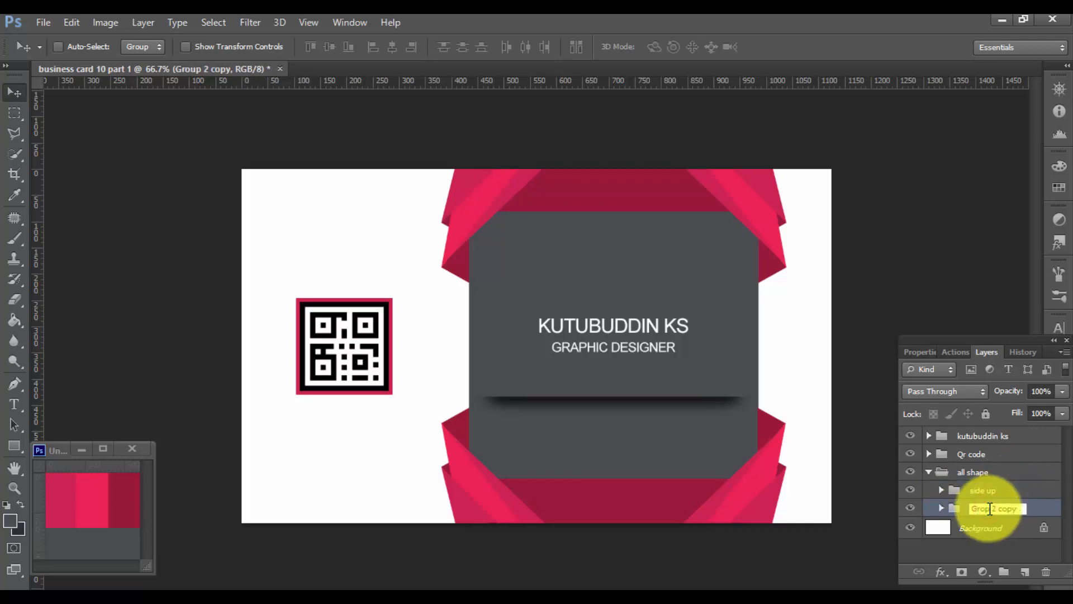
pyautogui.press('BackSpace')
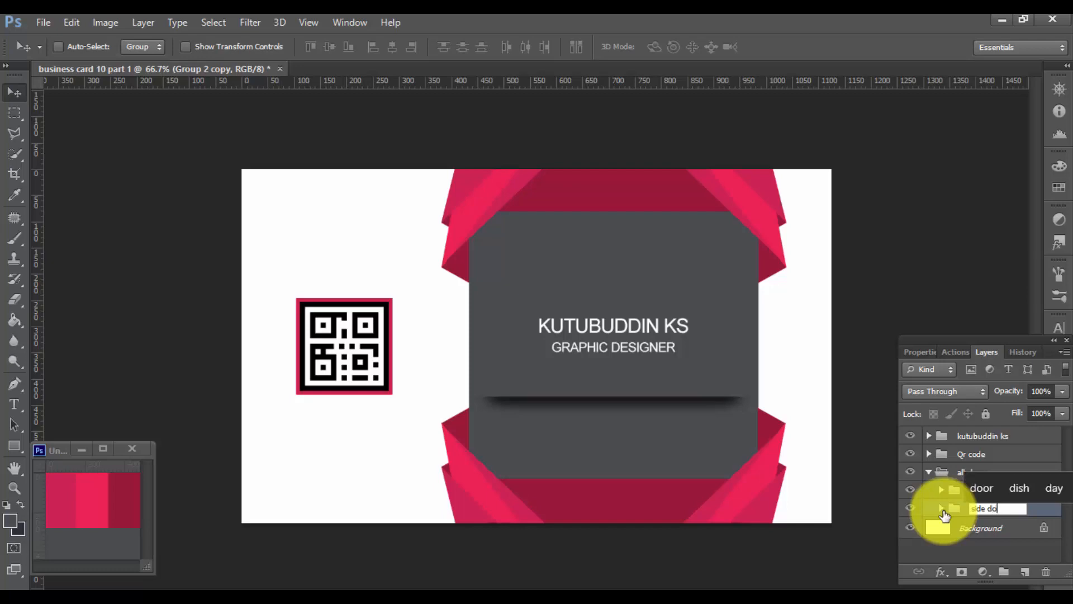
pyautogui.press('Return')
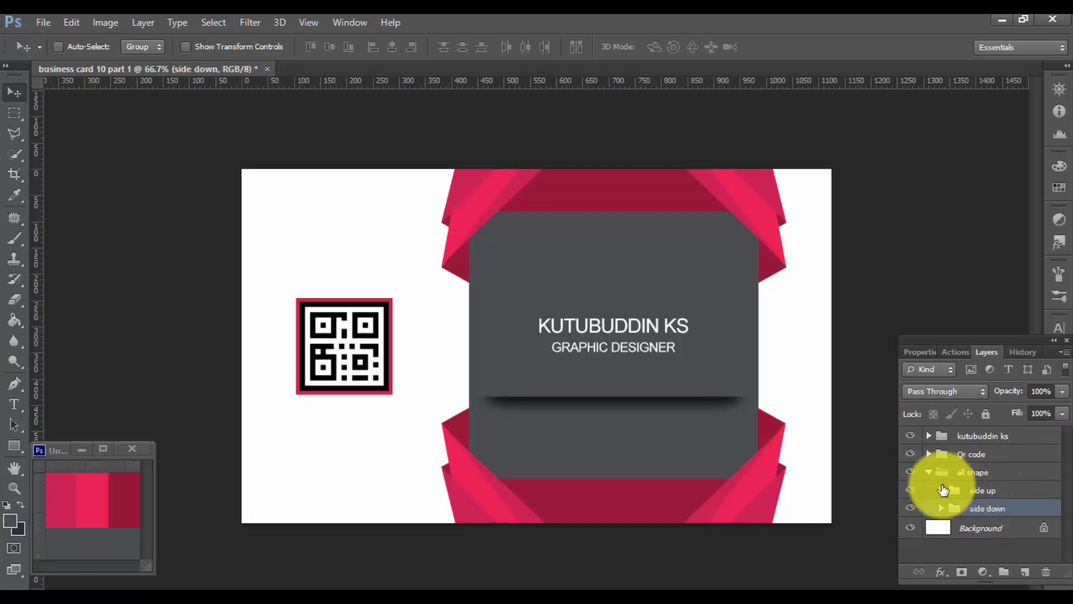
pyautogui.click(930, 472)
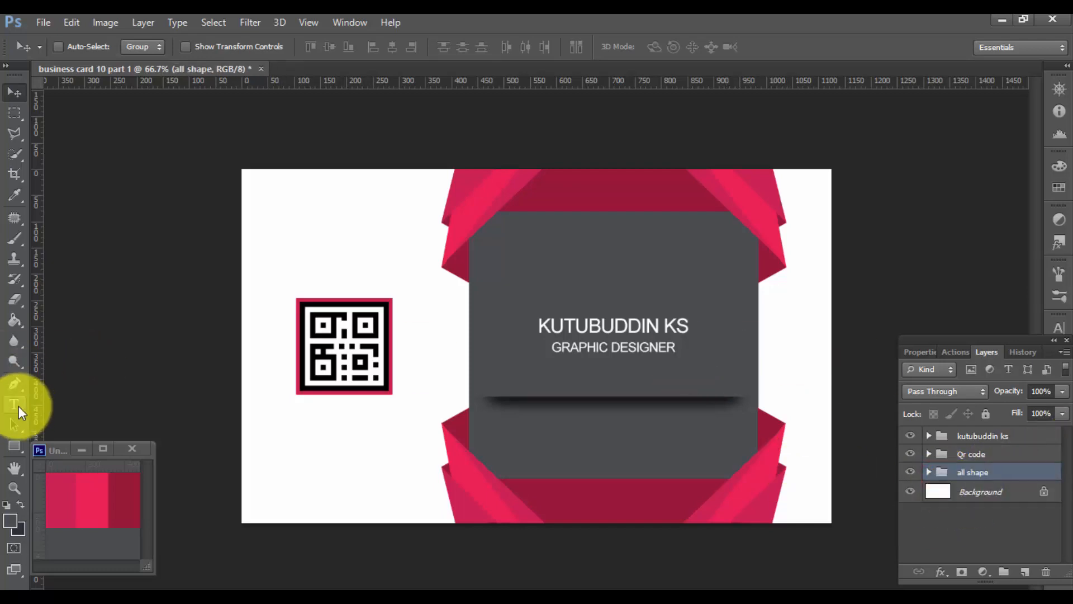
# Step: Open the round location pin icon from the logo folder, copy it into the business card, and move its layer to the stack's top
pyautogui.click(44, 22)
pyautogui.click(63, 55)
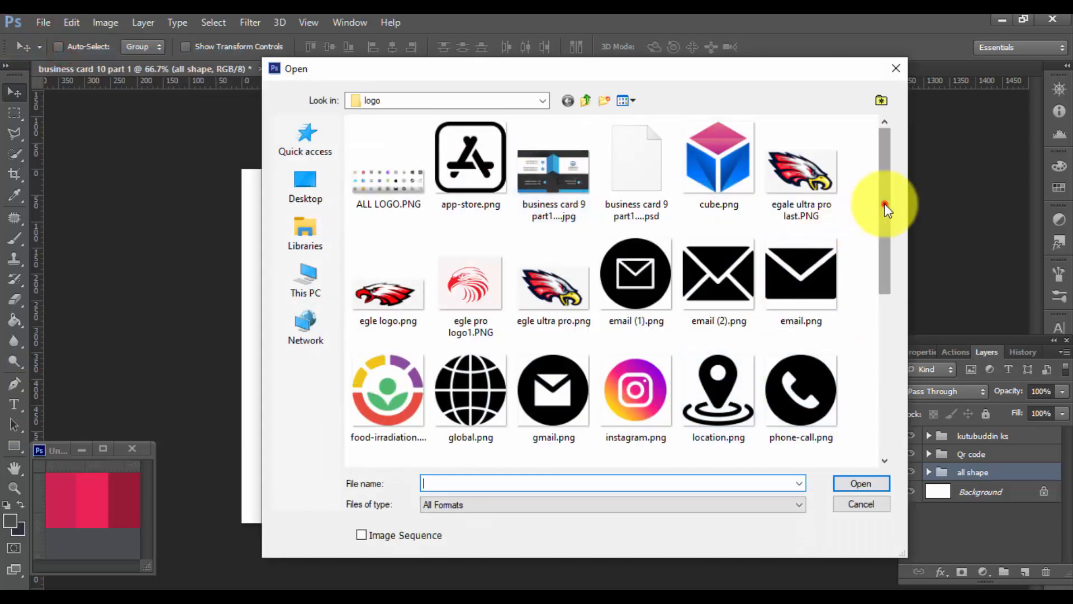
pyautogui.moveTo(887, 208); pyautogui.dragTo(915, 313)
pyautogui.doubleClick(556, 254)
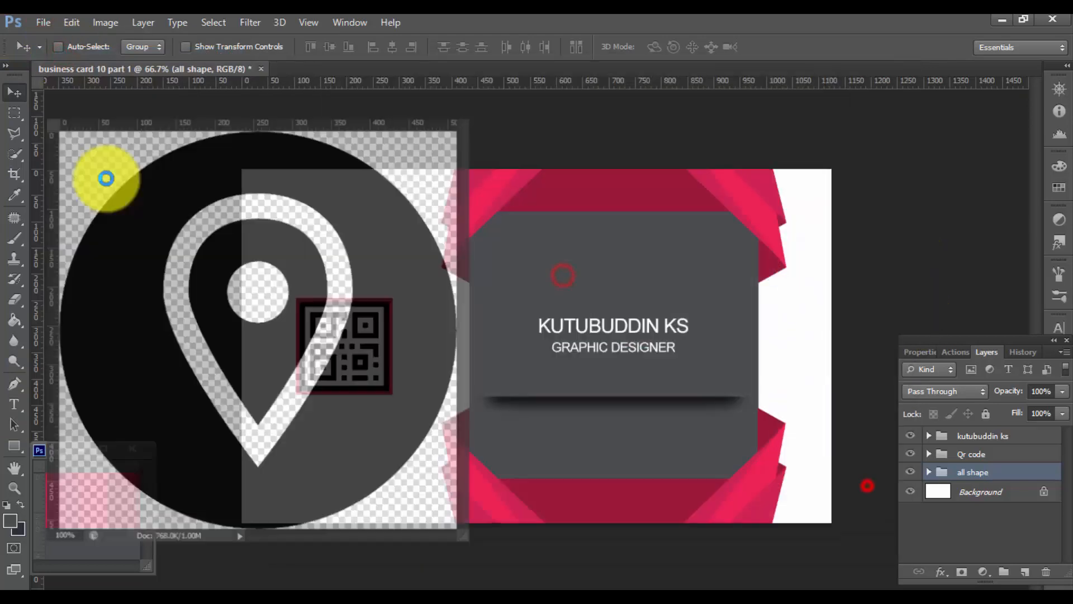
pyautogui.moveTo(179, 240); pyautogui.dragTo(559, 252)
pyautogui.click(452, 106)
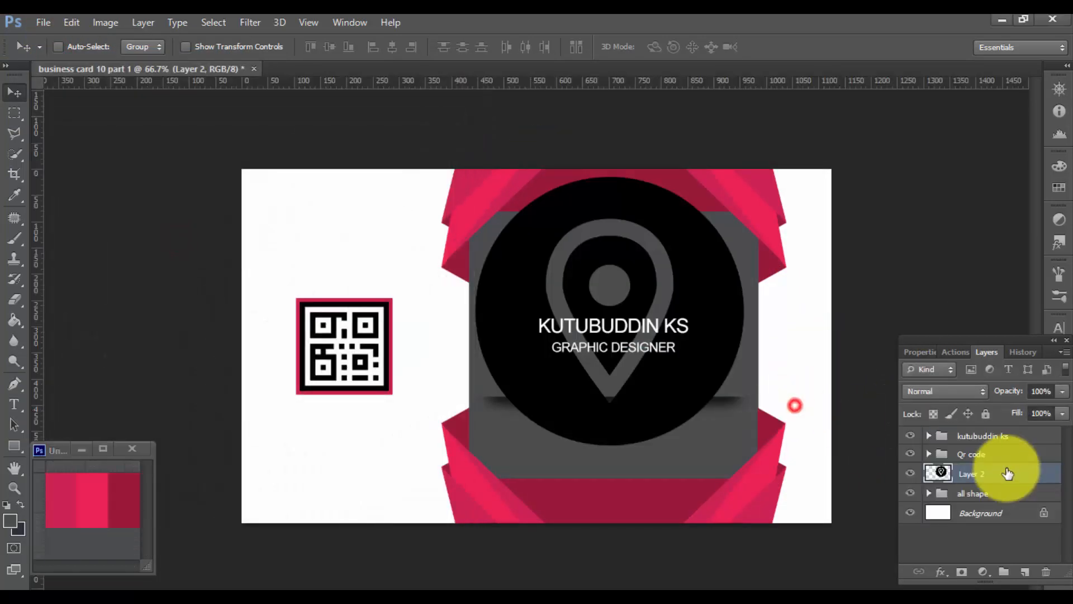
pyautogui.moveTo(1001, 470); pyautogui.dragTo(1007, 432)
pyautogui.hotkey('ctrl', 't')
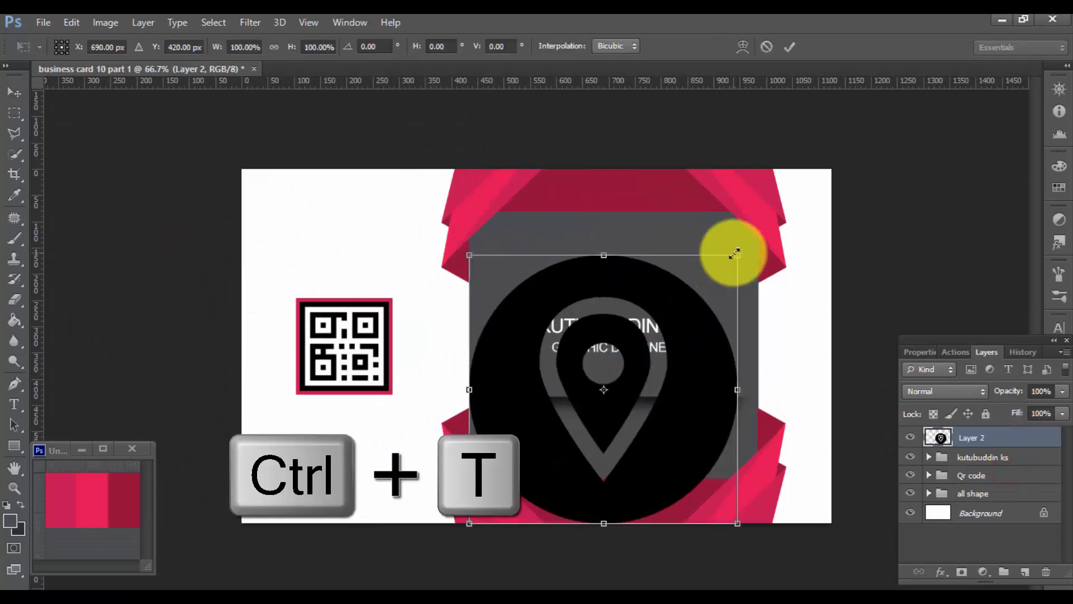
pyautogui.moveTo(730, 247); pyautogui.dragTo(711, 436)
pyautogui.click(766, 47)
# Step: Scale the location icon down proportionally to a small badge near the dark grey panel's lower right corner
pyautogui.hotkey('ctrl', 't')
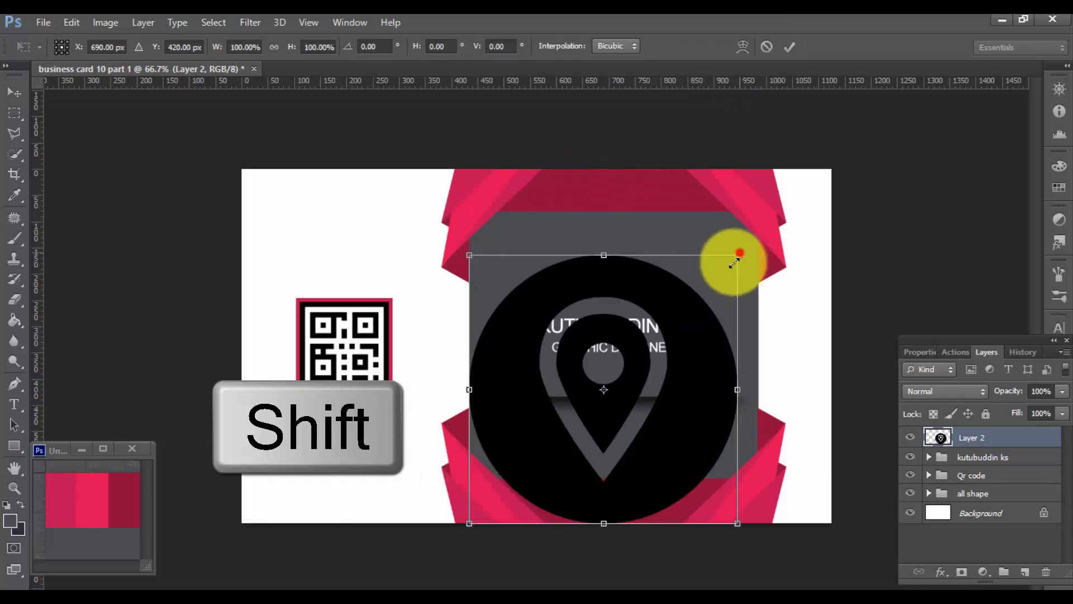
pyautogui.moveTo(731, 250); pyautogui.dragTo(725, 431)
pyautogui.click(790, 46)
# Step: Apply a Color Overlay to the location icon layer, trying colours sampled from the ribbons and settling on white sampled from the card background
pyautogui.doubleClick(934, 438)
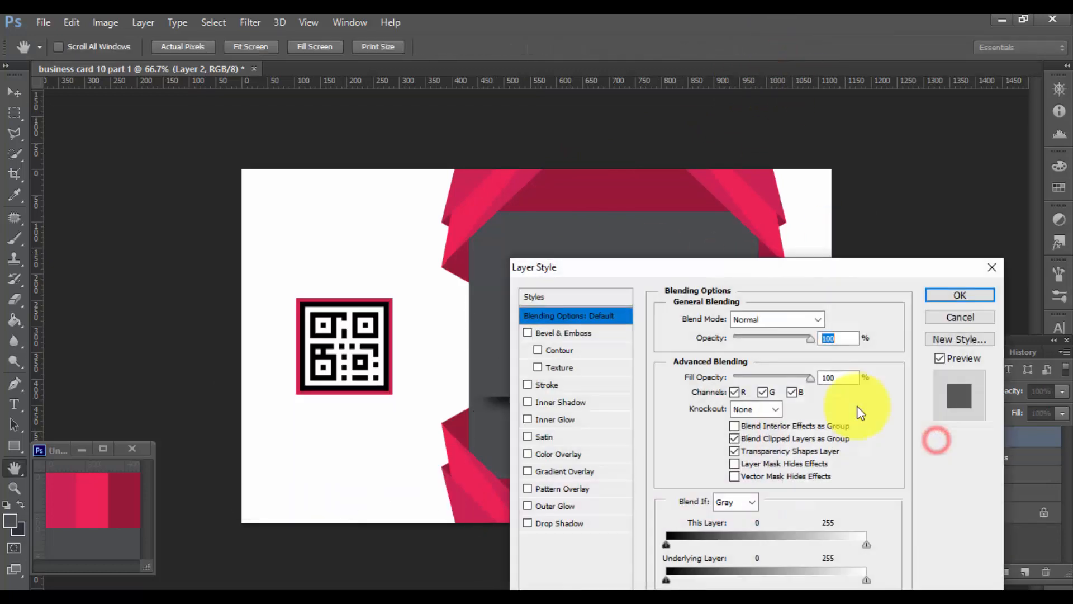
pyautogui.click(592, 451)
pyautogui.moveTo(858, 258); pyautogui.dragTo(259, 271)
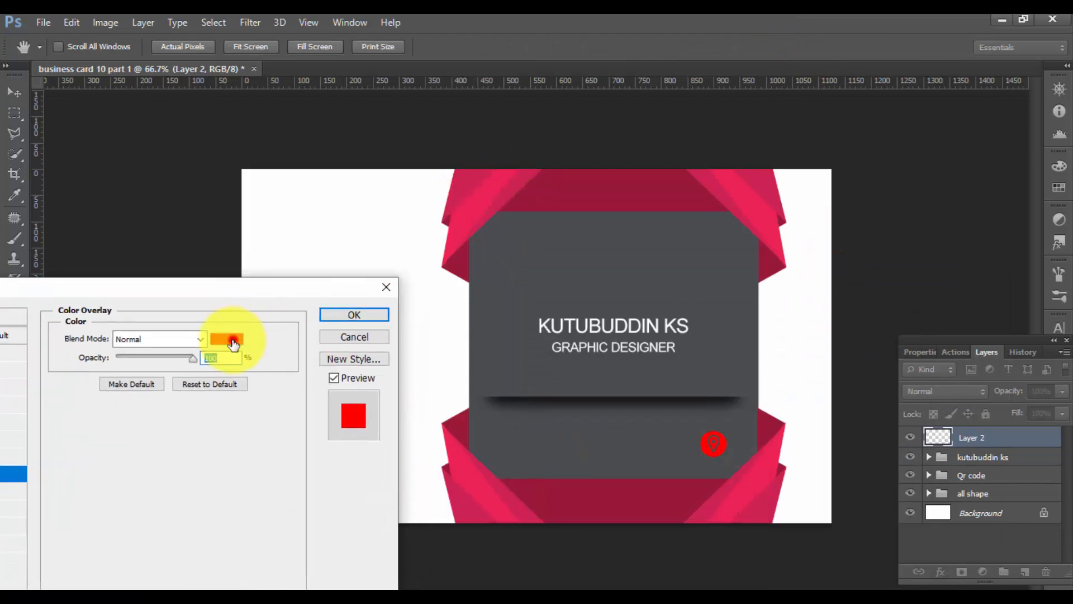
pyautogui.click(234, 342)
pyautogui.click(742, 193)
pyautogui.moveTo(741, 213); pyautogui.dragTo(206, 221)
pyautogui.click(633, 191)
pyautogui.click(758, 200)
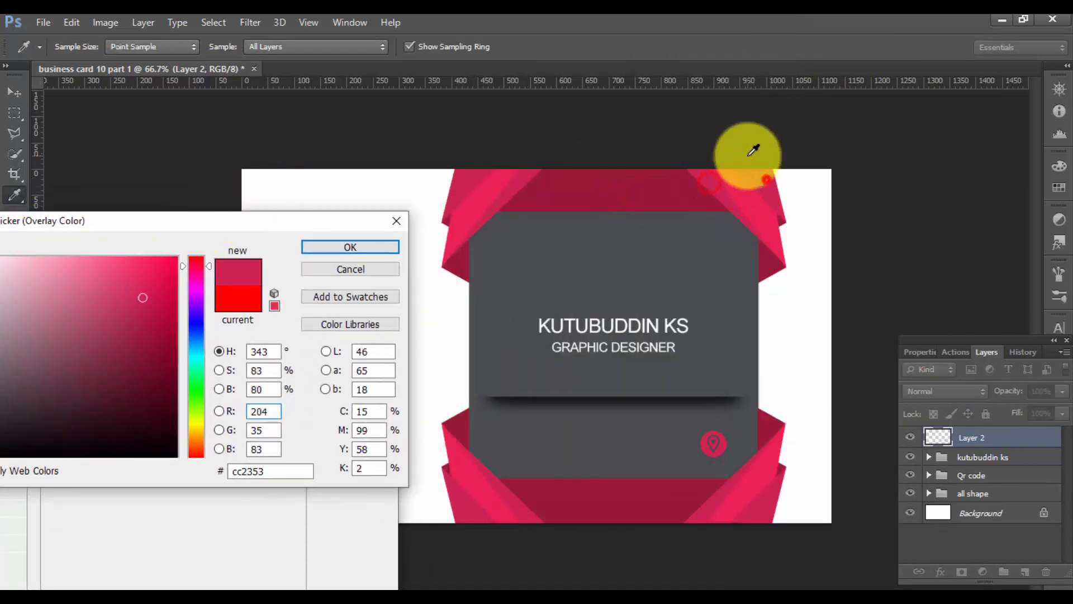
pyautogui.click(515, 502)
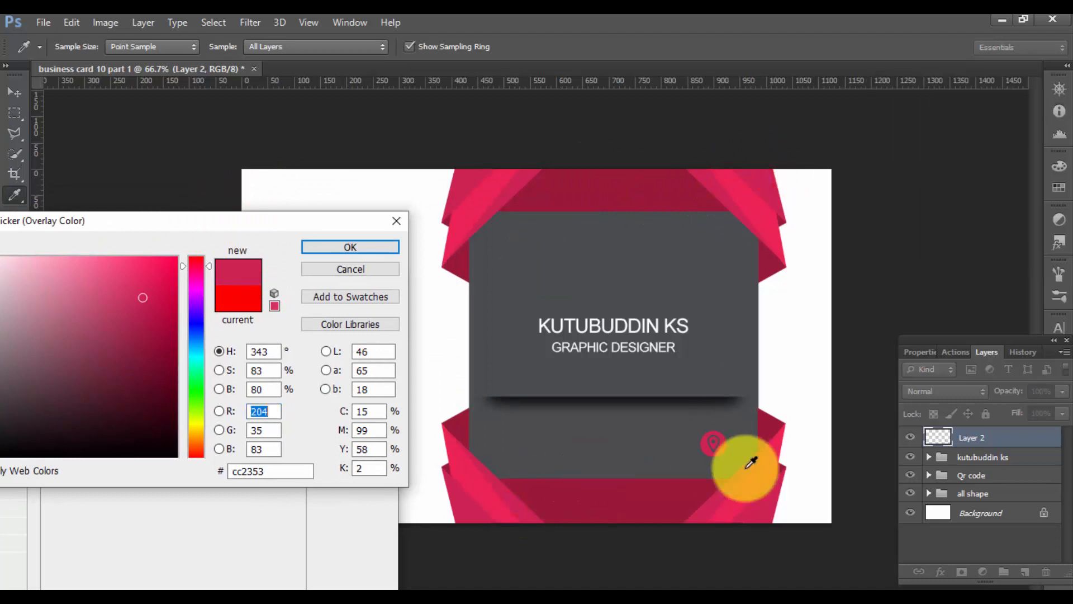
pyautogui.click(318, 186)
pyautogui.click(369, 247)
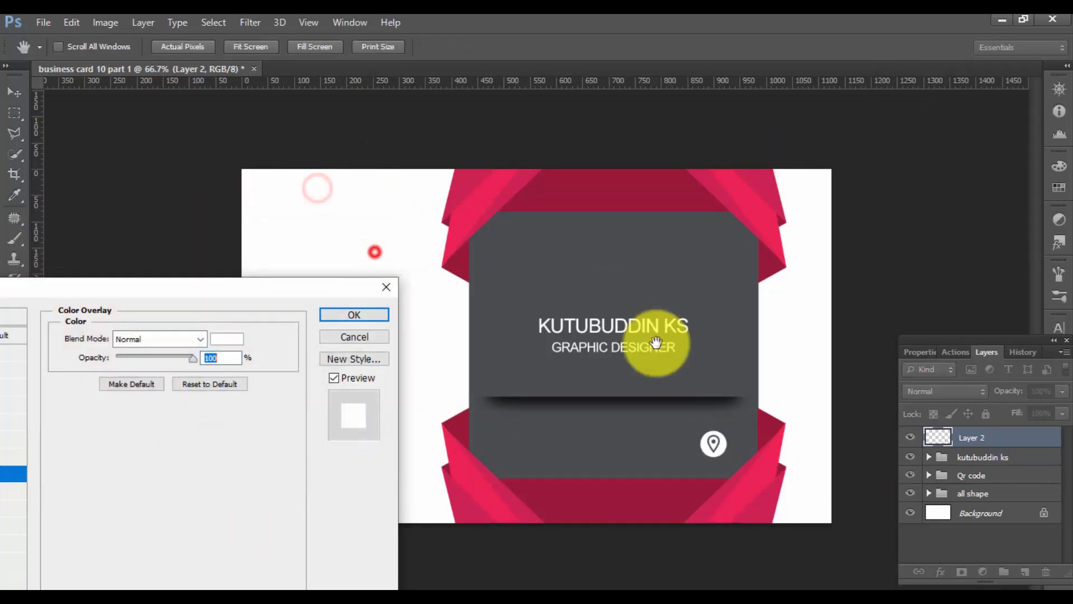
pyautogui.click(363, 316)
# Step: Fine-tune the white location icon's size, shrinking it slightly and then scaling it proportionally to 119.51%
pyautogui.hotkey('ctrl', 't')
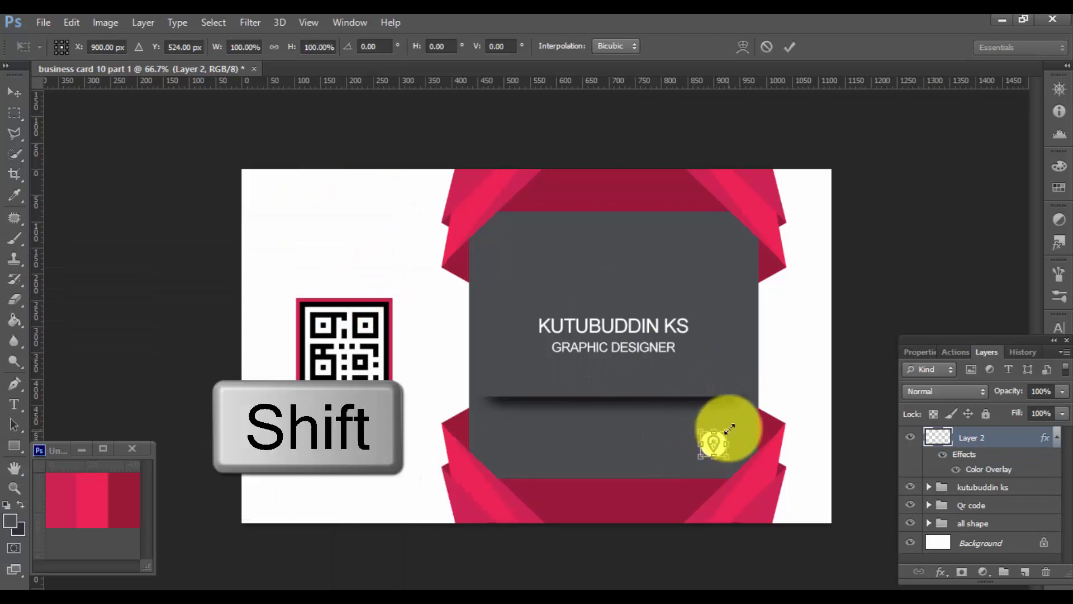
pyautogui.moveTo(727, 431); pyautogui.dragTo(722, 435)
pyautogui.click(783, 46)
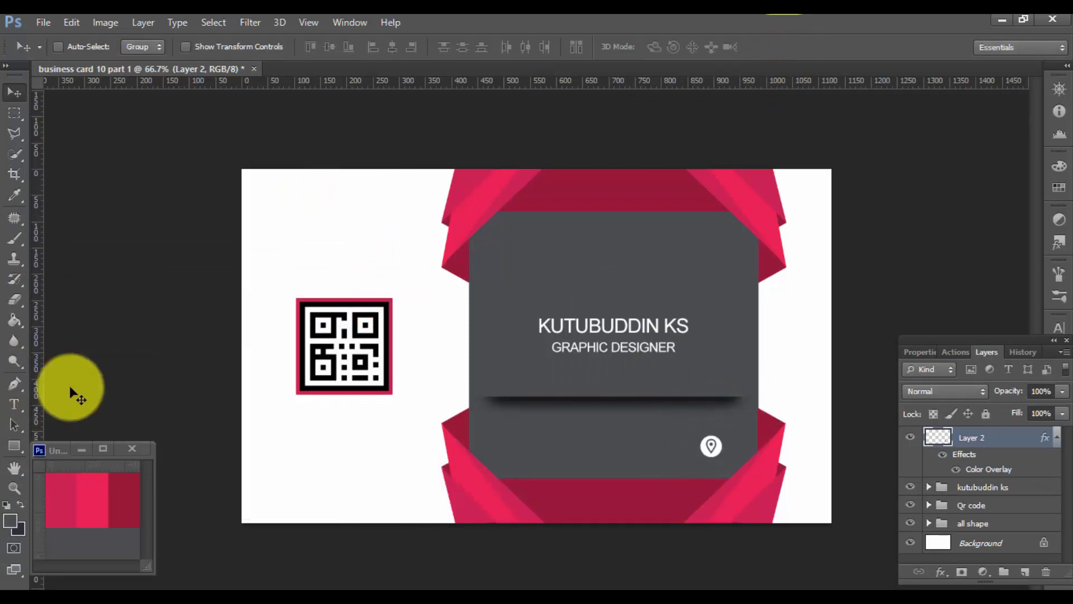
pyautogui.hotkey('ctrl', 't')
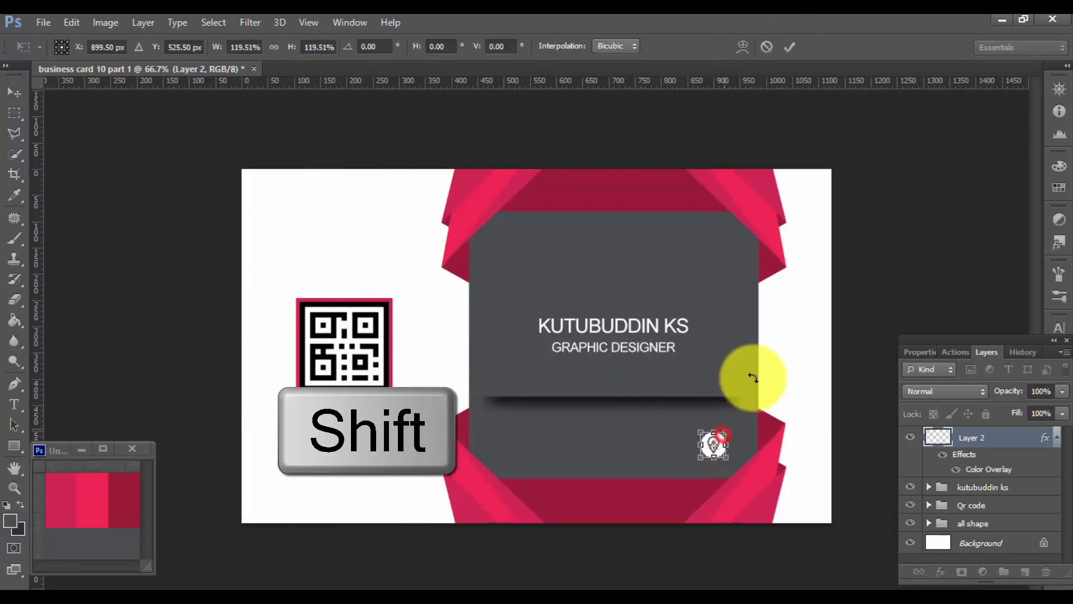
pyautogui.click(789, 47)
# Step: Try to copy the placeholder address line from card text.txt on the desktop and return to Photoshop
pyautogui.click(13, 402)
pyautogui.click(1003, 20)
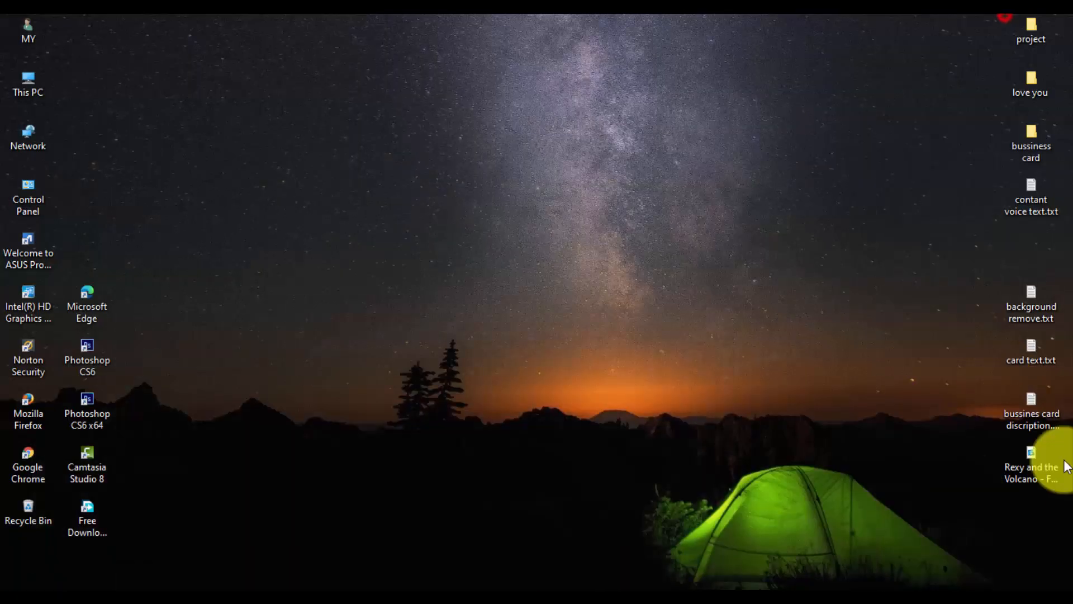
pyautogui.doubleClick(1033, 342)
pyautogui.moveTo(145, 308); pyautogui.dragTo(274, 308)
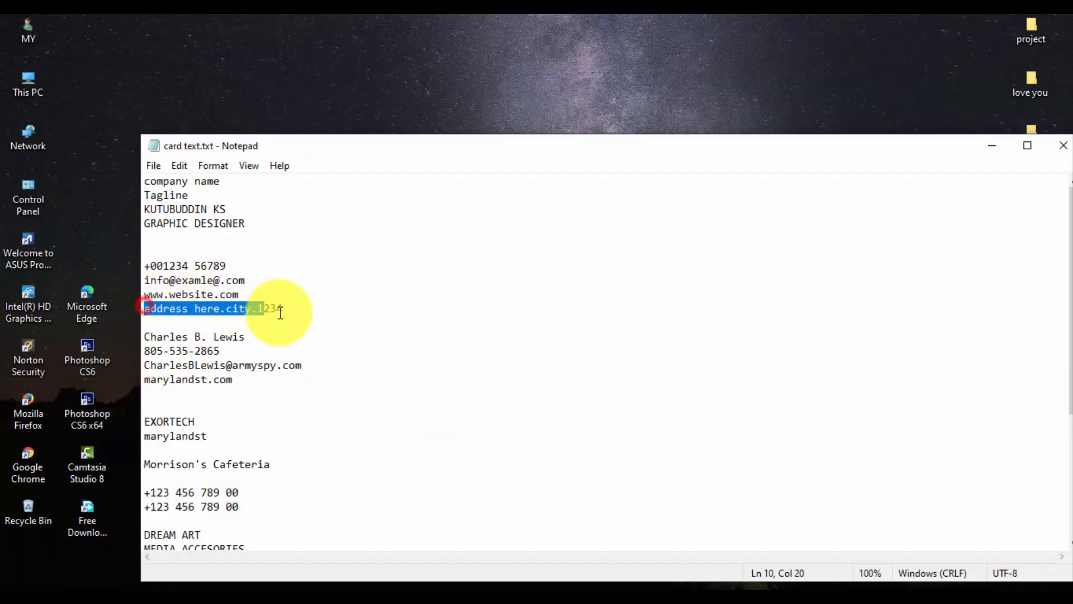
pyautogui.hotkey('ctrl', 'c')
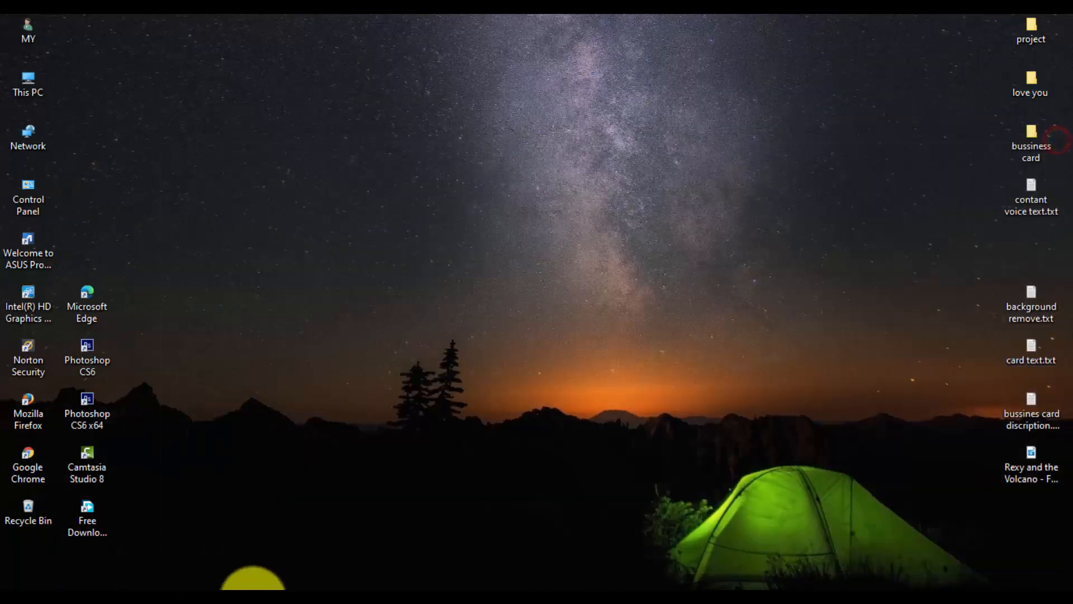
pyautogui.click(252, 578)
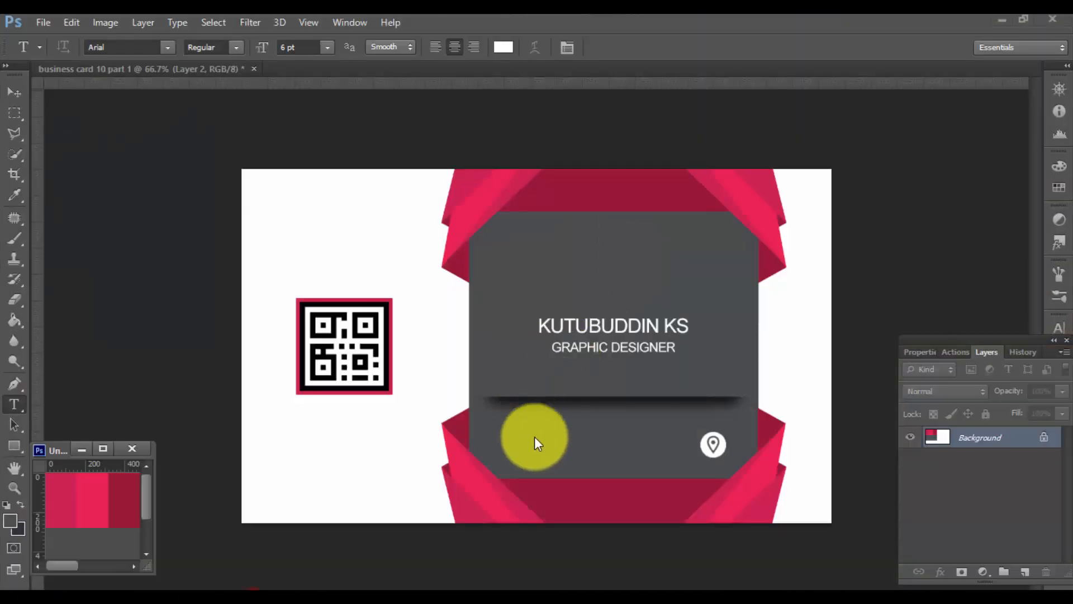
# Step: Paste the clipboard text as two lines on the lower panel, shift it beside the location icon, and delete that text layer
pyautogui.click(511, 439)
pyautogui.hotkey('ctrl', 'v')
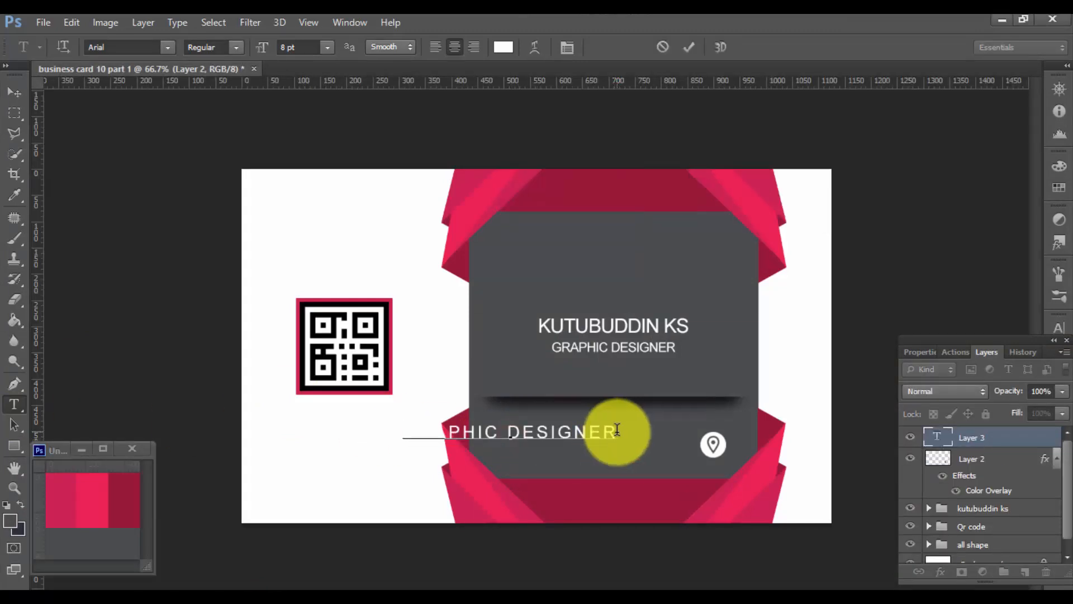
pyautogui.press('Return')
pyautogui.hotkey('ctrl', 'v')
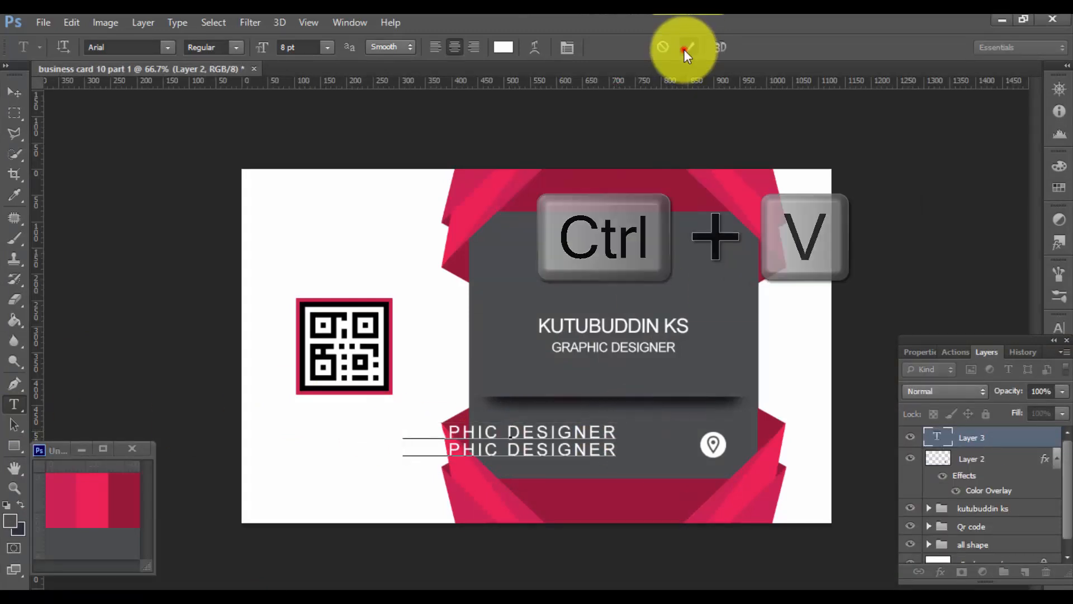
pyautogui.click(689, 47)
pyautogui.press('v')
pyautogui.moveTo(513, 458); pyautogui.dragTo(583, 462)
pyautogui.click(936, 439)
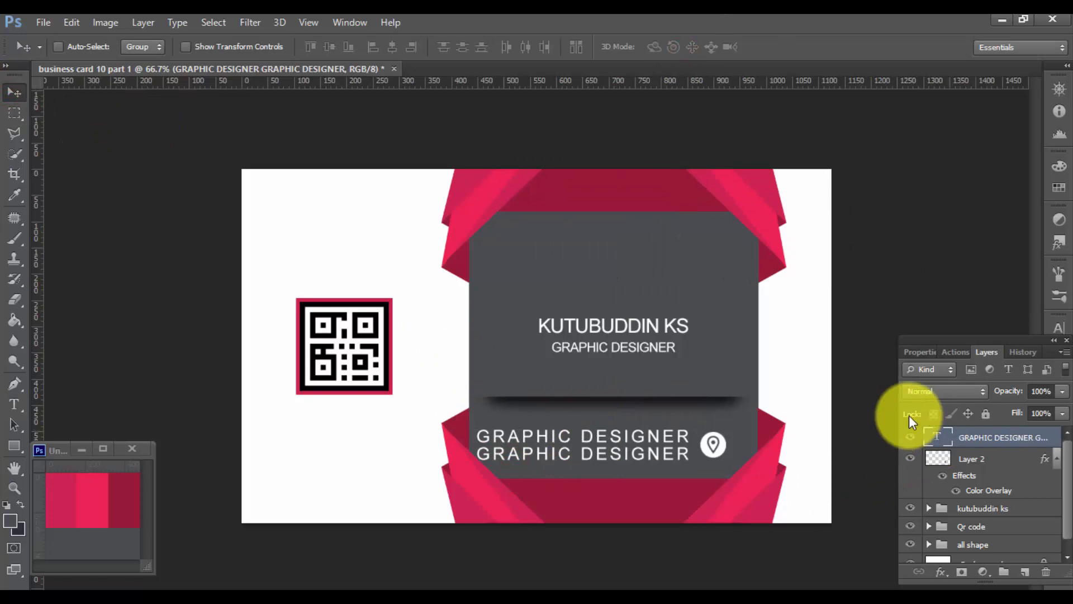
pyautogui.click(1049, 575)
pyautogui.click(517, 249)
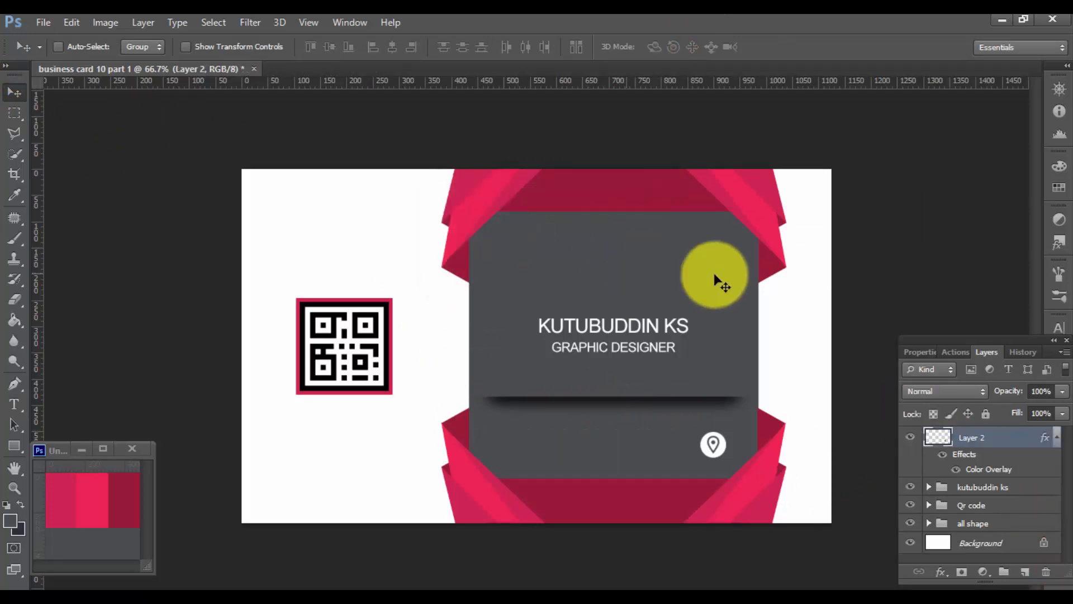
# Step: Copy the placeholder address line from card text.txt on the desktop, close the file, and switch back to Photoshop
pyautogui.click(1002, 20)
pyautogui.doubleClick(1032, 342)
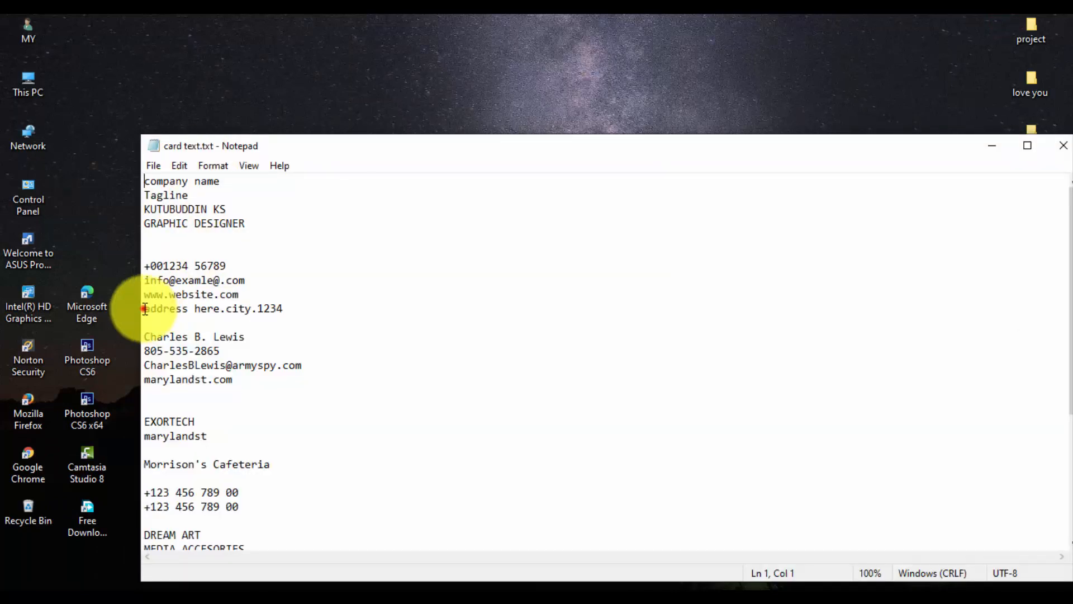
pyautogui.moveTo(143, 308); pyautogui.dragTo(283, 308)
pyautogui.hotkey('ctrl', 'c')
pyautogui.click(1063, 144)
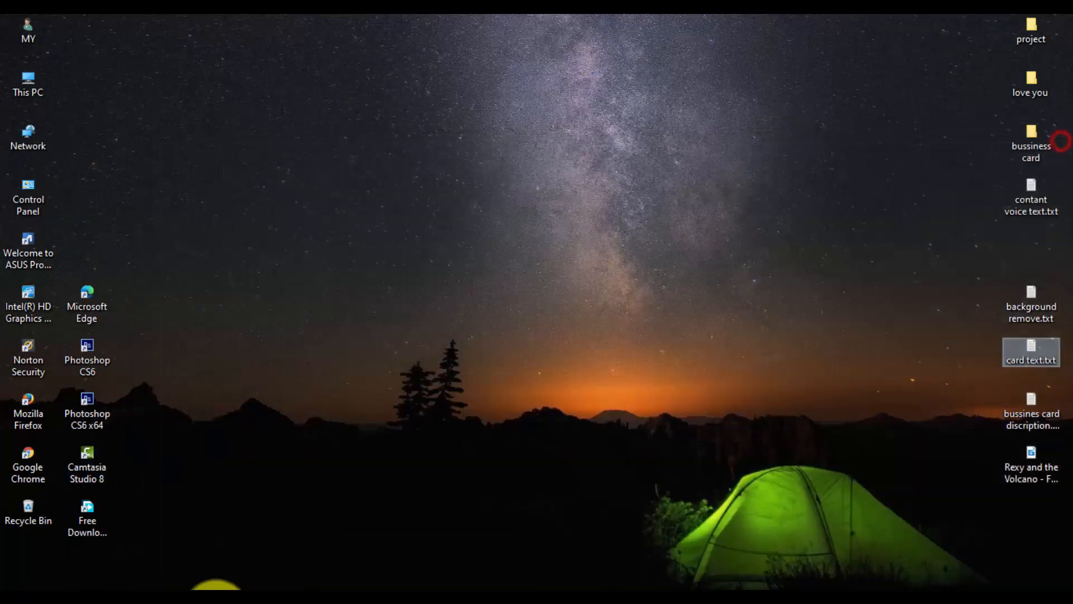
pyautogui.click(232, 585)
# Step: Add a text layer below the panel's shadow line containing the copied placeholder address on two lines, in 8 pt Arial Regular
pyautogui.click(14, 404)
pyautogui.click(562, 452)
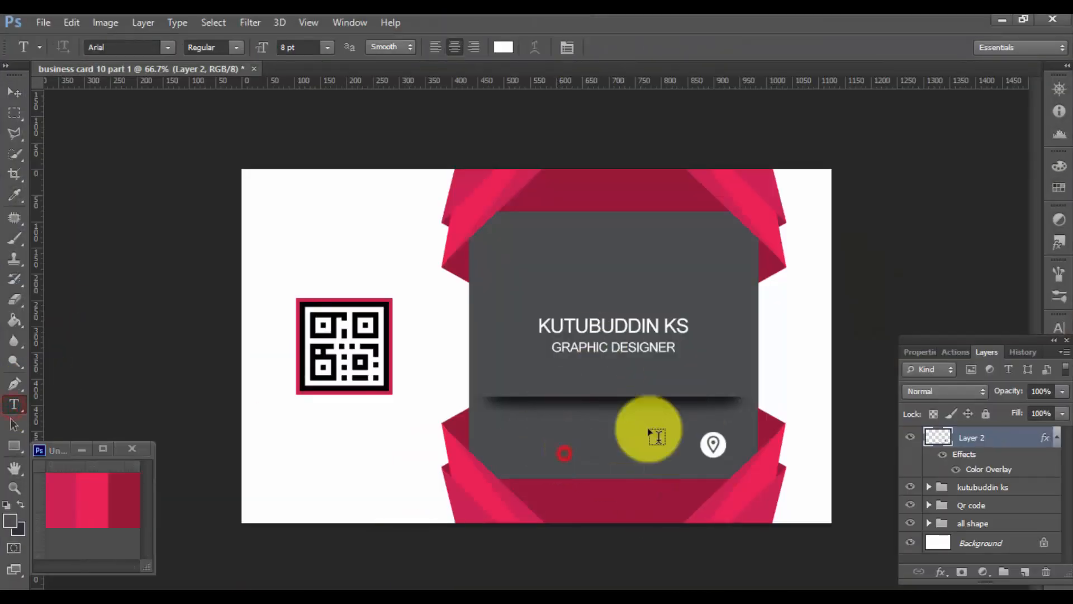
pyautogui.click(576, 427)
pyautogui.hotkey('ctrl', 'v')
pyautogui.press('Return')
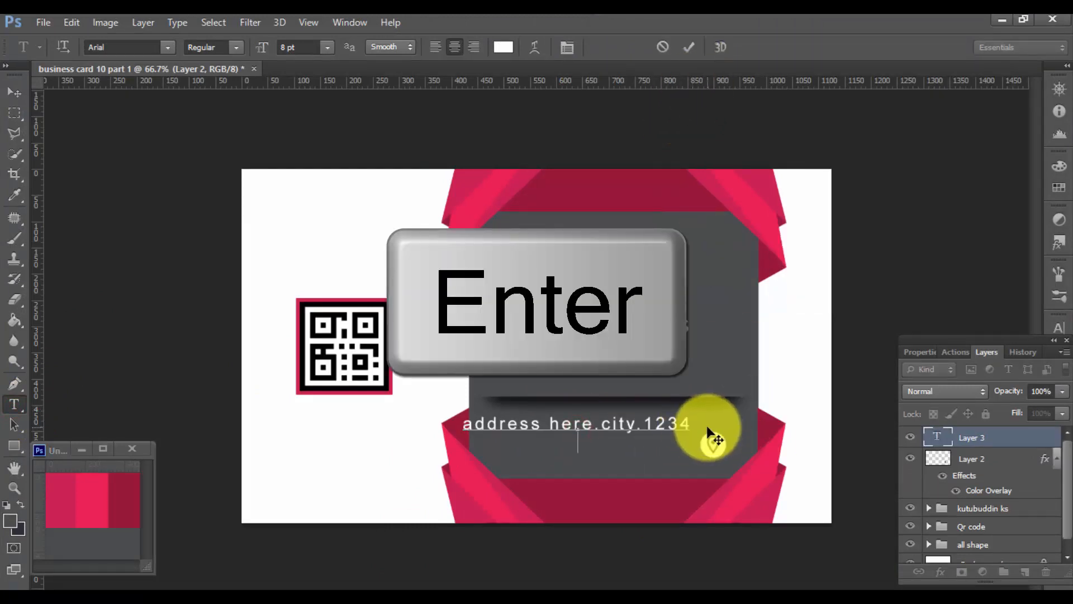
pyautogui.hotkey('ctrl', 'v')
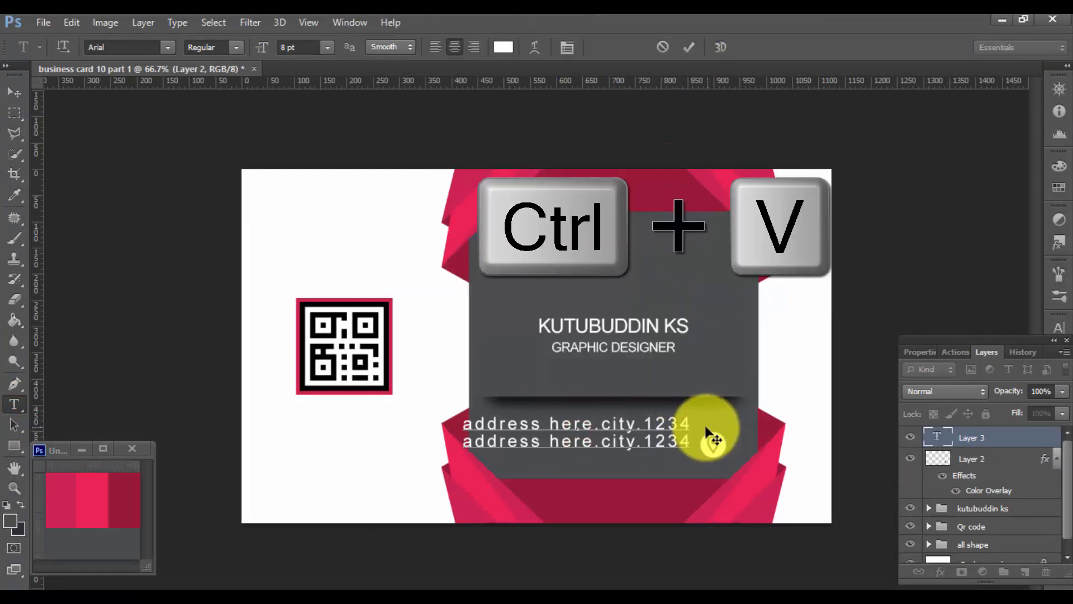
pyautogui.click(473, 48)
pyautogui.click(688, 48)
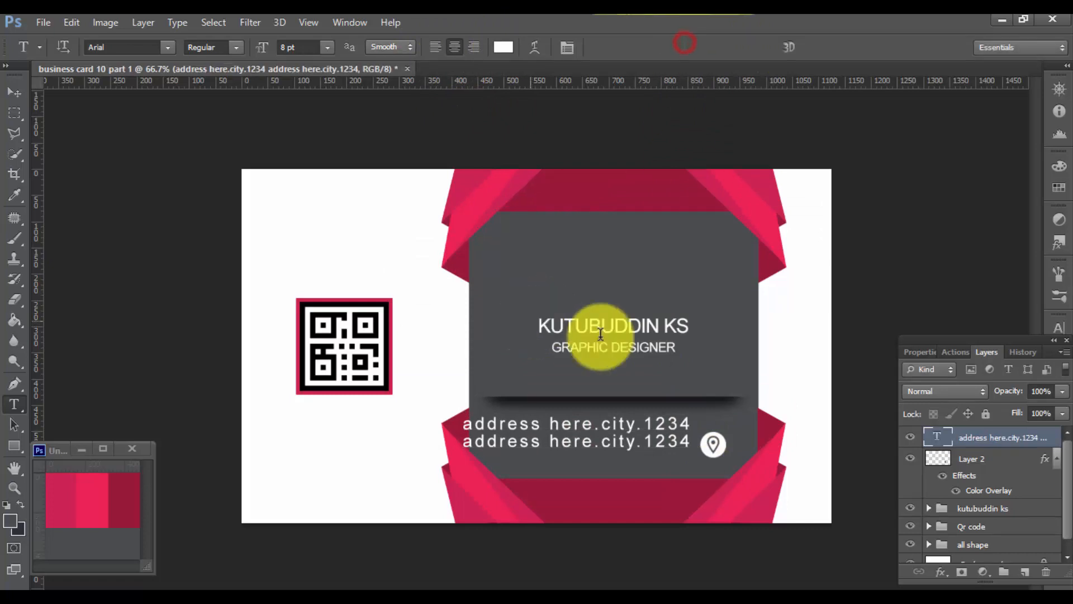
# Step: Tighten the letter spacing of both address lines
pyautogui.doubleClick(937, 436)
pyautogui.hotkey('alt', 'Left')
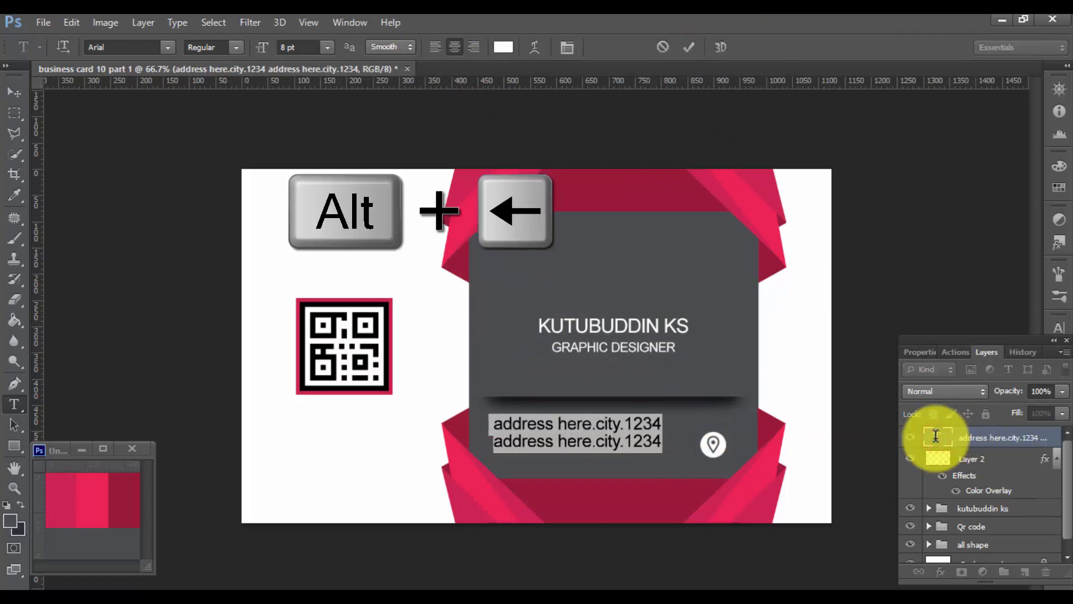
pyautogui.hotkey('alt', 'Left')
pyautogui.click(688, 47)
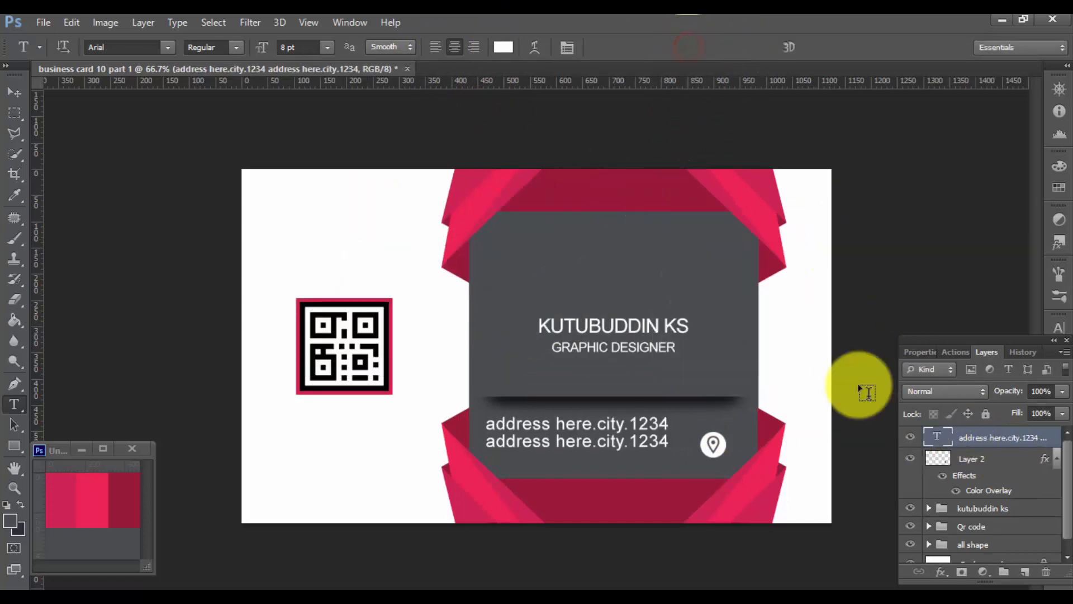
# Step: Set the two-line address text to 7 pt
pyautogui.doubleClick(937, 437)
pyautogui.write('8')
pyautogui.press('Return')
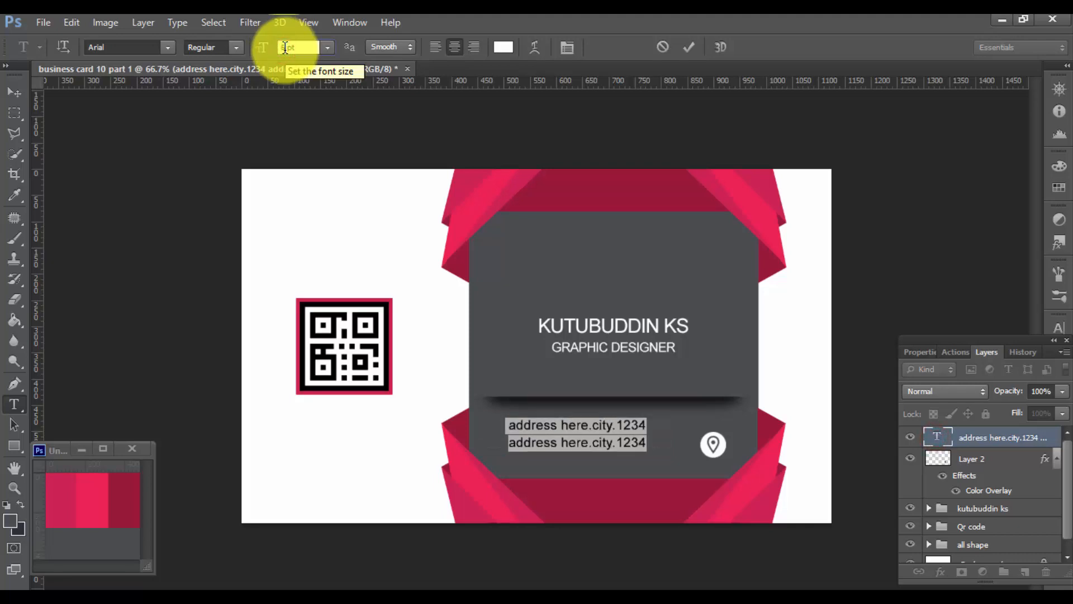
pyautogui.click(688, 47)
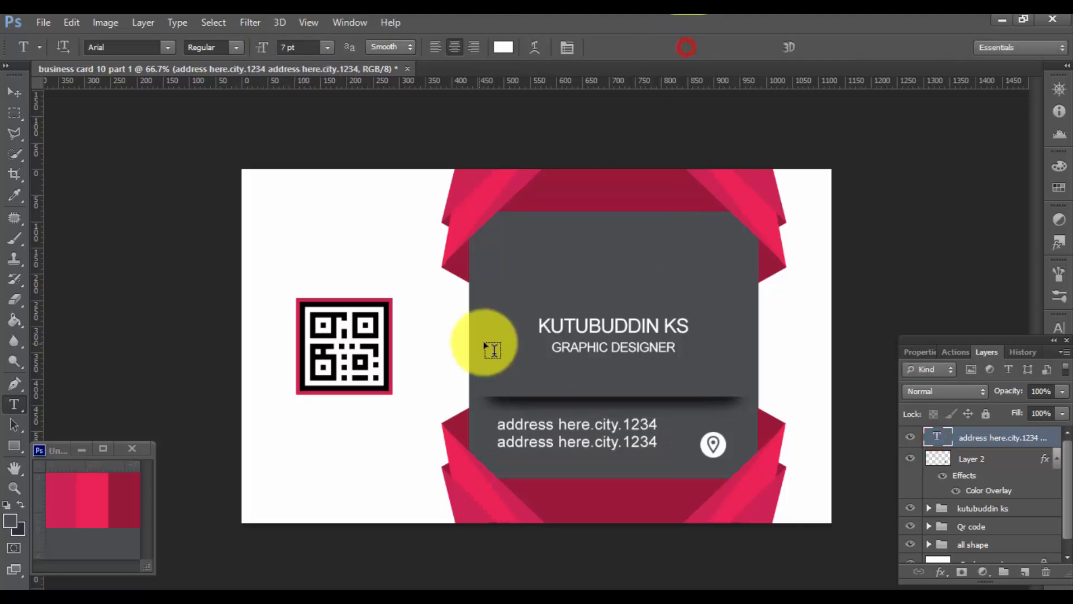
# Step: Align the address text and the location icon layer on their vertical centres
pyautogui.click(14, 92)
pyautogui.keyDown('ctrl'); pyautogui.click(972, 458); pyautogui.keyUp('ctrl')
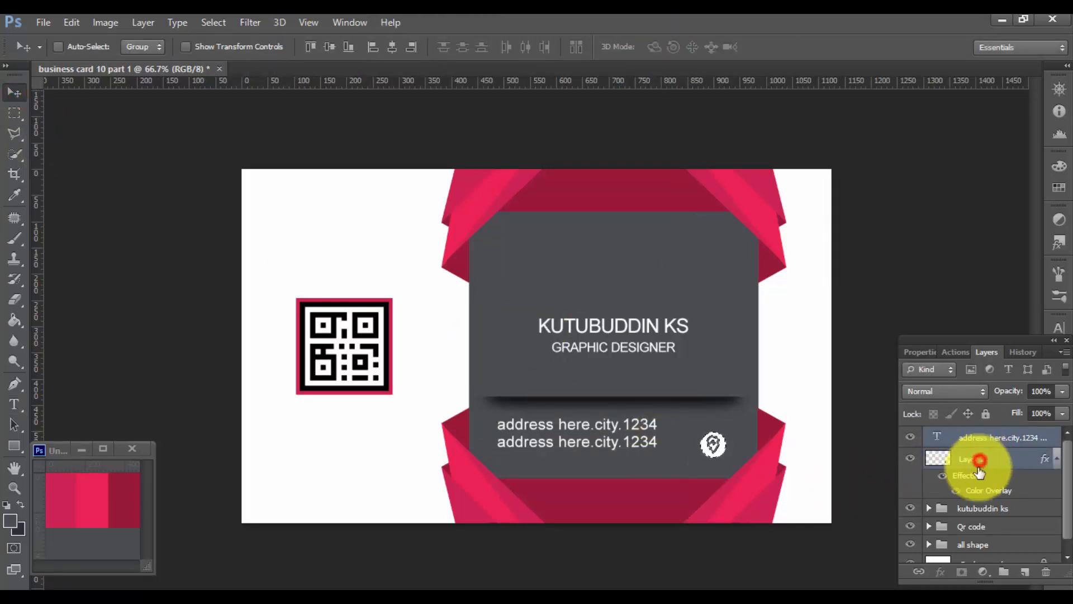
pyautogui.click(330, 51)
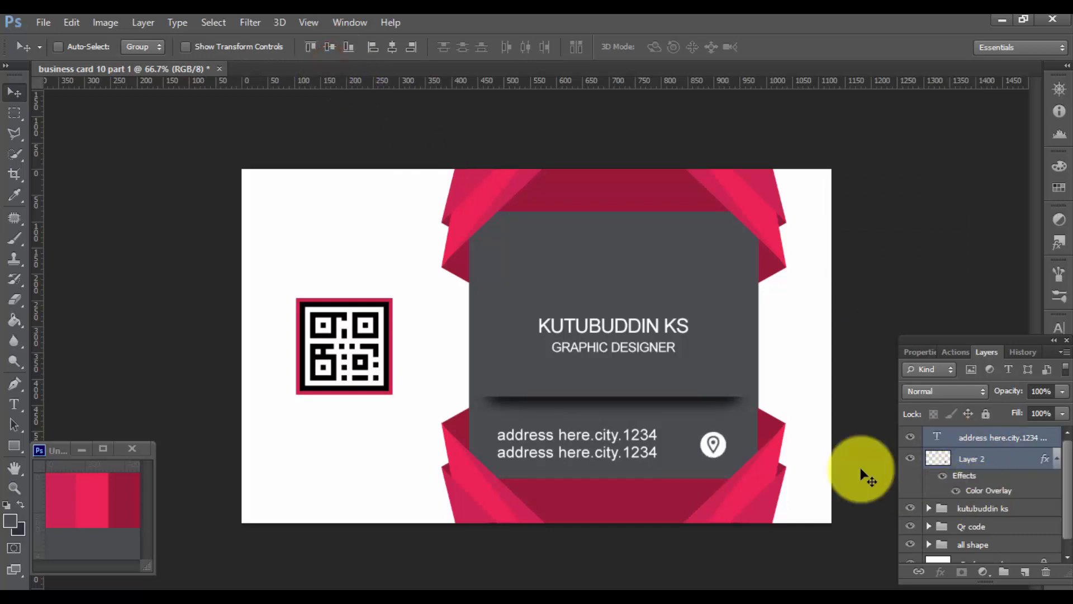
# Step: Group the address text and location icon layers and name the group "address logo"
pyautogui.hotkey('ctrl', 'g')
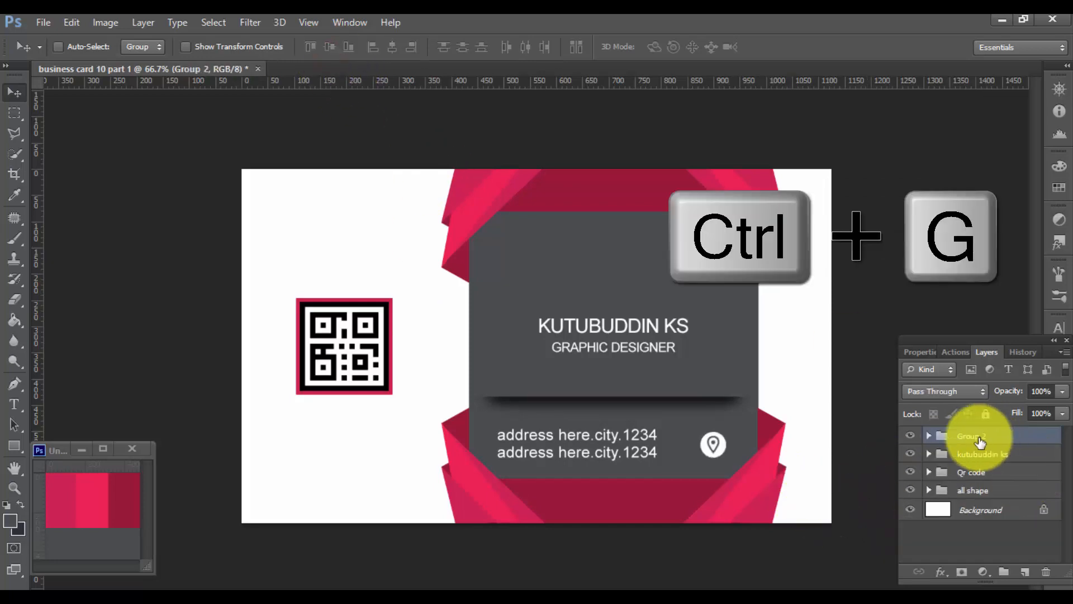
pyautogui.doubleClick(979, 435)
pyautogui.write('adr')
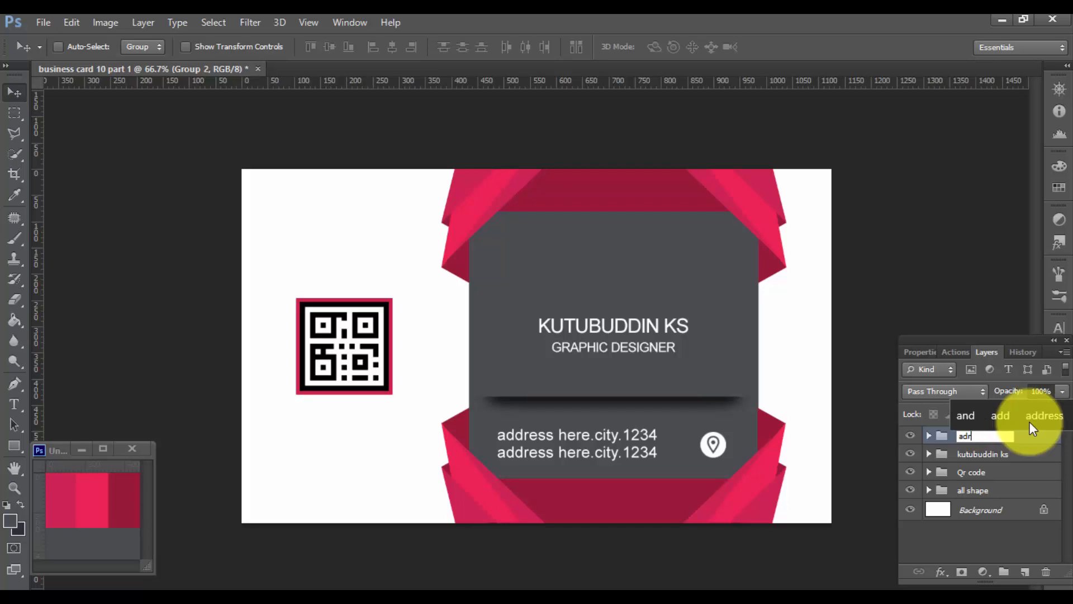
pyautogui.write('dress logo')
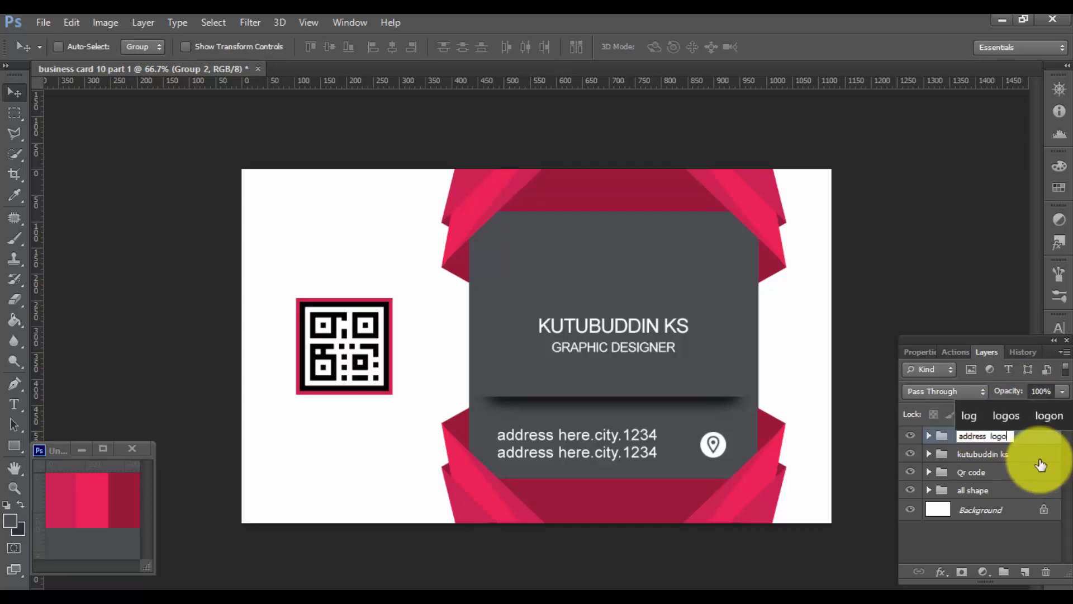
pyautogui.press('Return')
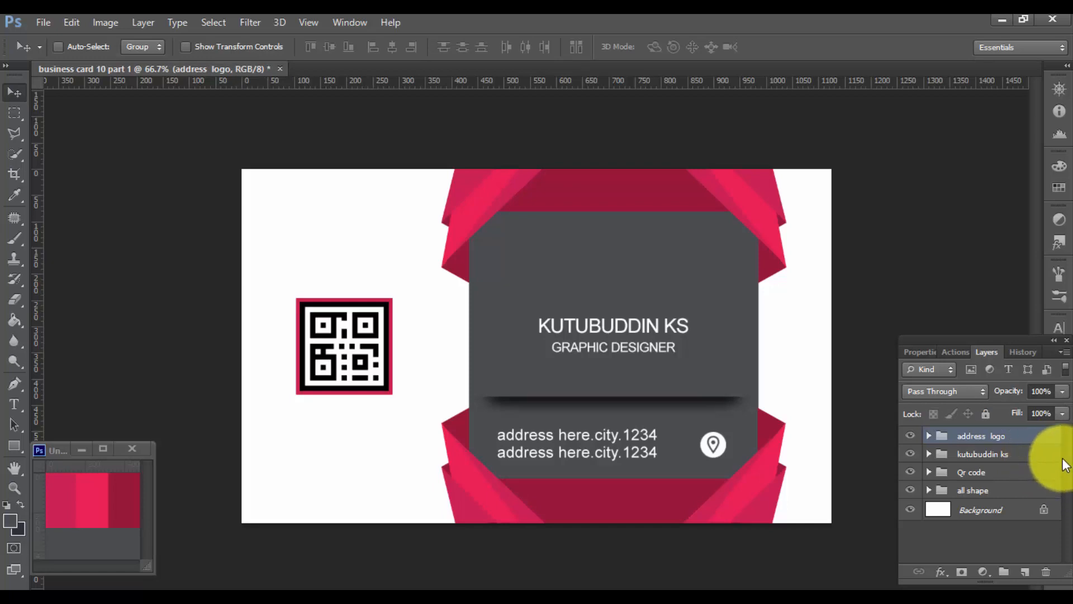
# Step: Shift only the address text layer inside the address logo group to the right, closer to the location icon
pyautogui.click(929, 436)
pyautogui.click(987, 455)
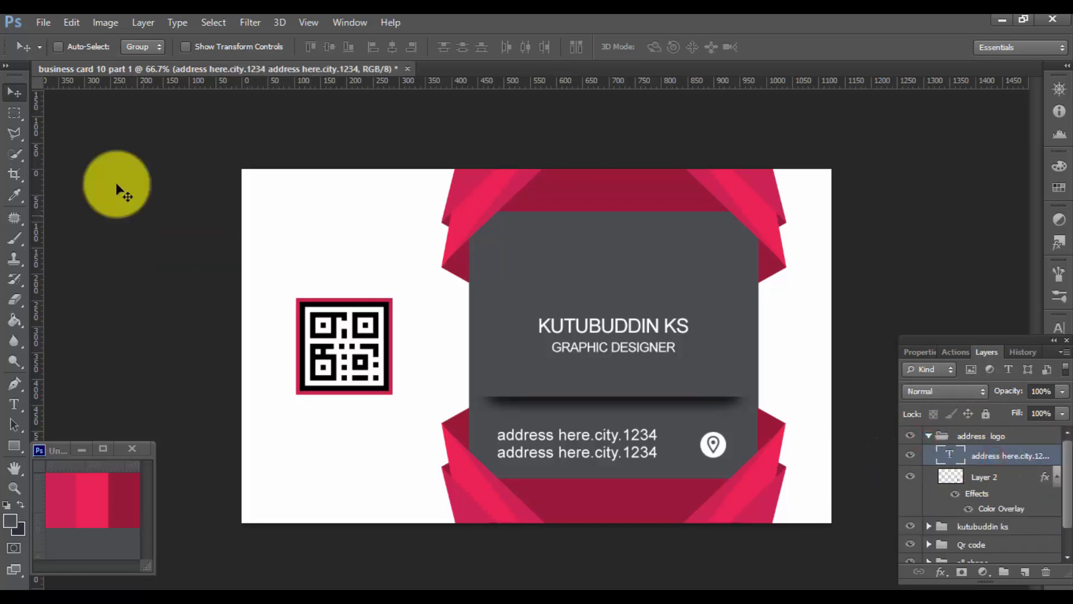
pyautogui.press('Right')
pyautogui.press('Right')
pyautogui.press('Left')
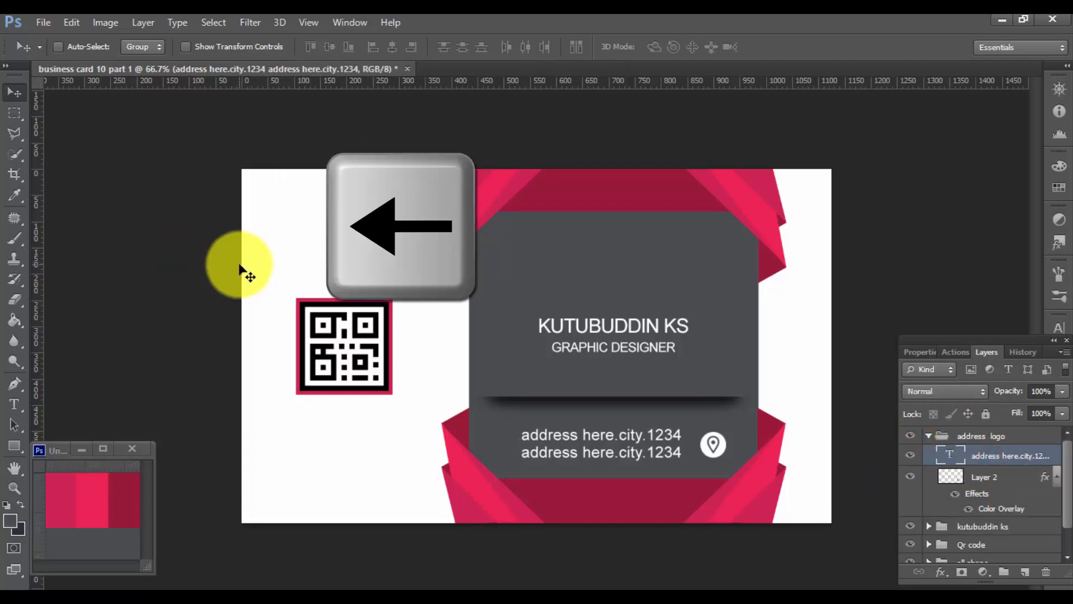
# Step: Collapse the address logo group and move the name-and-title group above it in the layer order
pyautogui.click(926, 438)
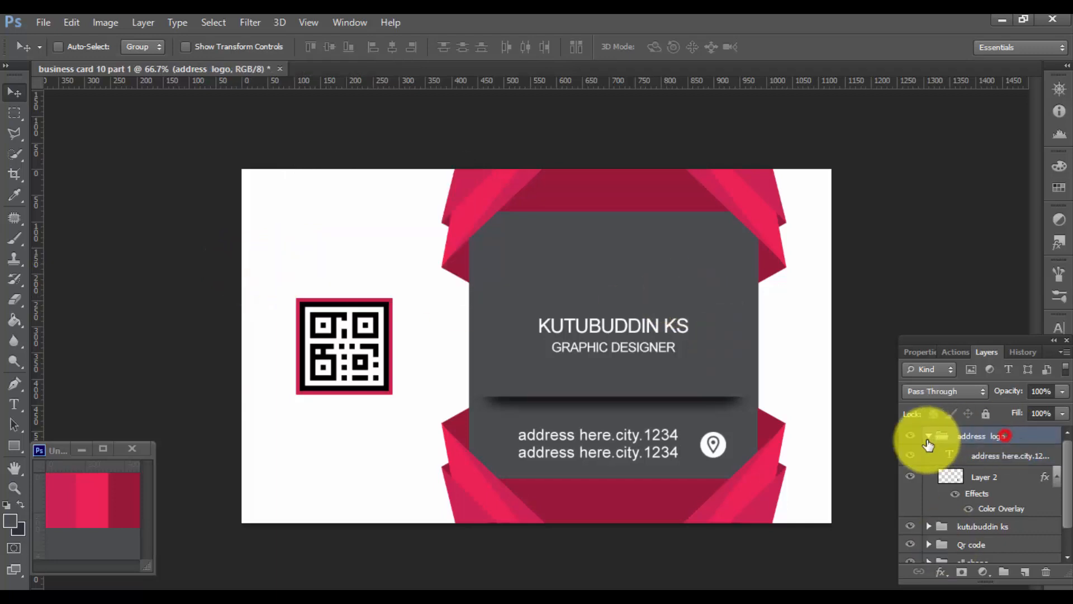
pyautogui.click(929, 437)
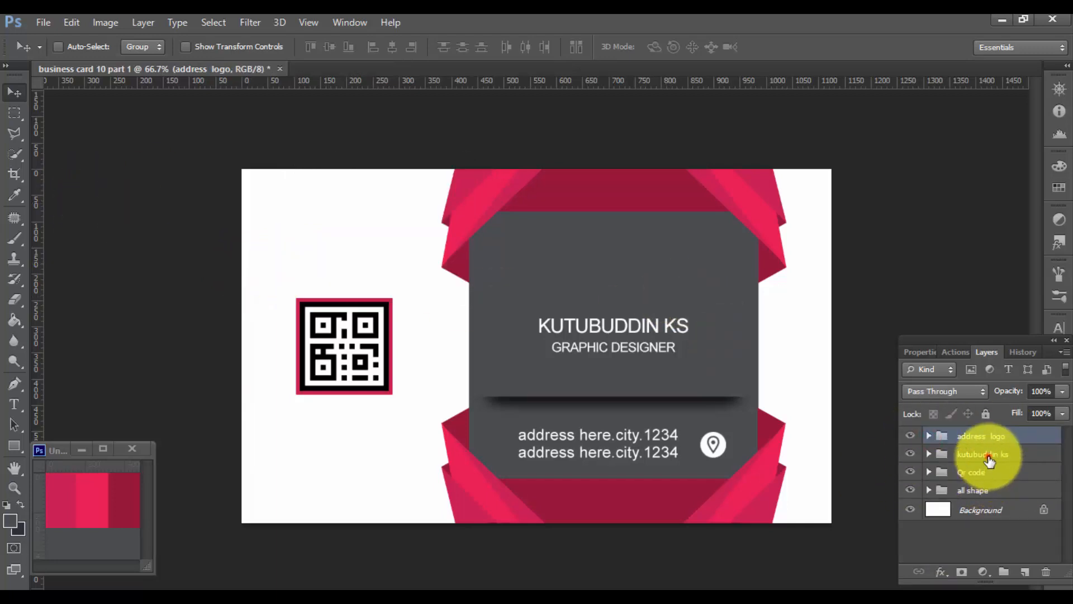
pyautogui.moveTo(998, 460); pyautogui.dragTo(1007, 426)
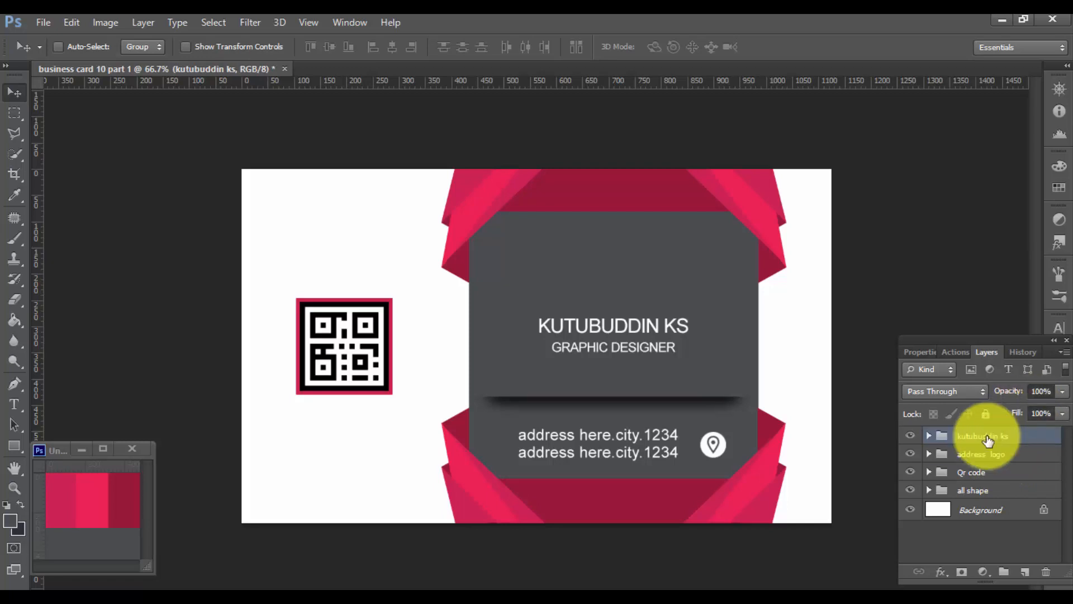
# Step: Open egale ultra pro last.PNG from the logo folder, copy its image onto the business card, and close the source file
pyautogui.click(43, 22)
pyautogui.click(48, 49)
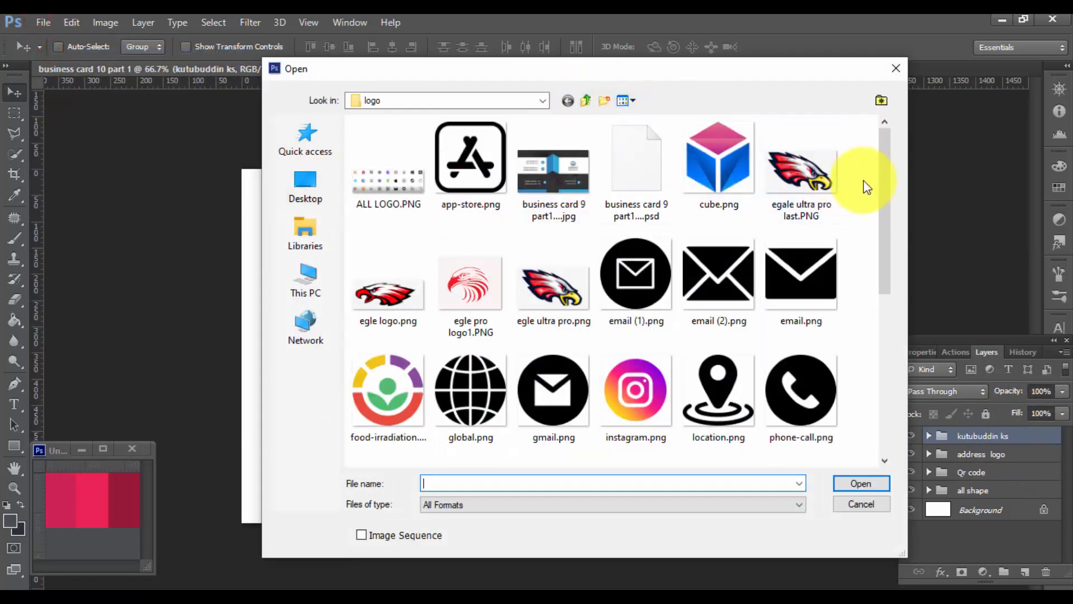
pyautogui.moveTo(888, 194); pyautogui.dragTo(889, 198)
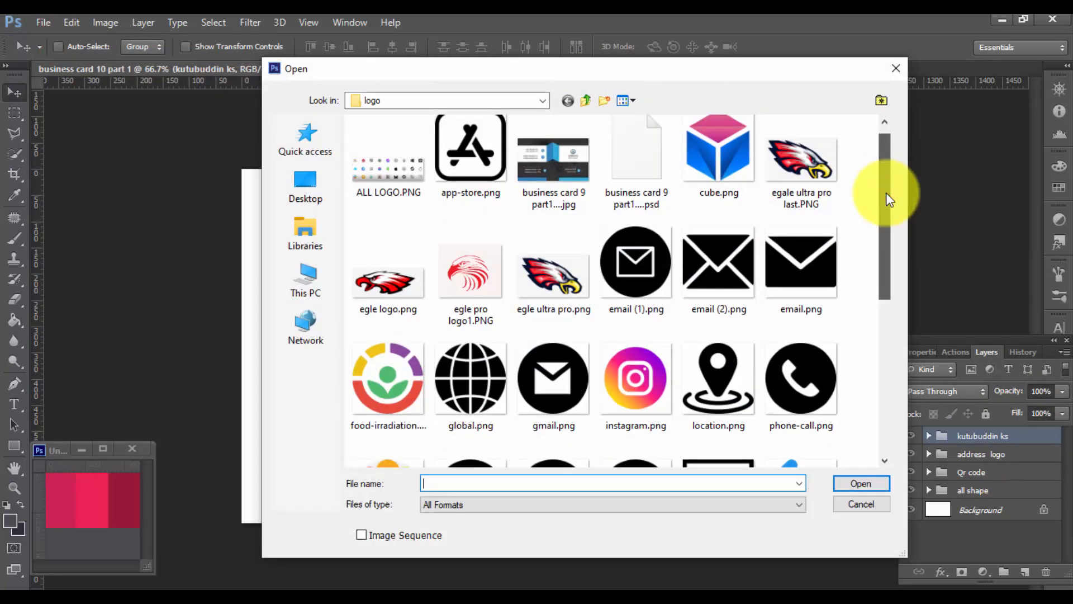
pyautogui.click(804, 186)
pyautogui.click(867, 483)
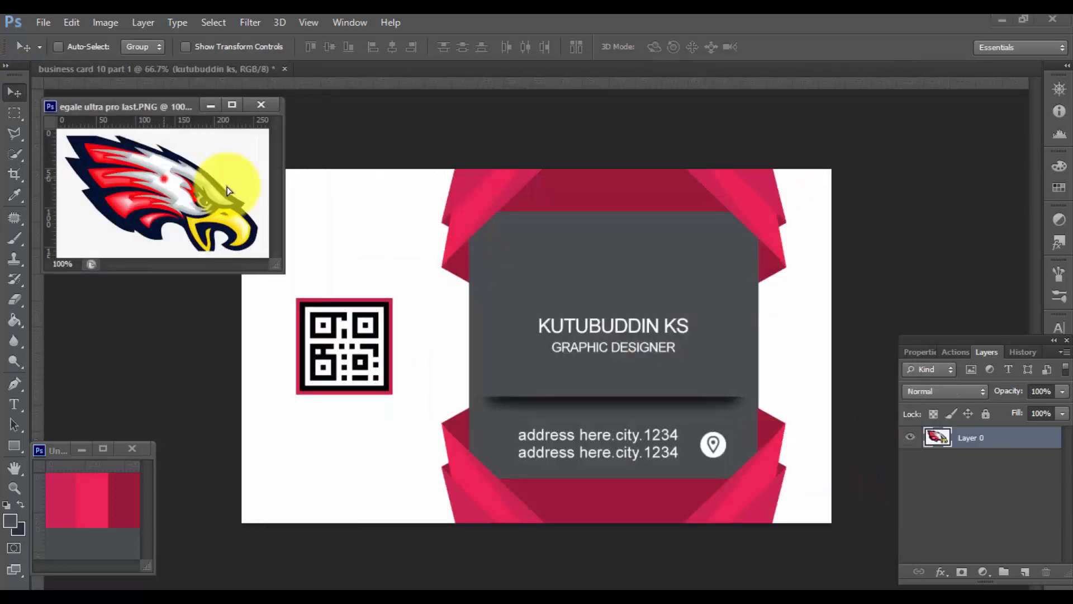
pyautogui.moveTo(227, 187); pyautogui.dragTo(480, 251)
pyautogui.click(270, 105)
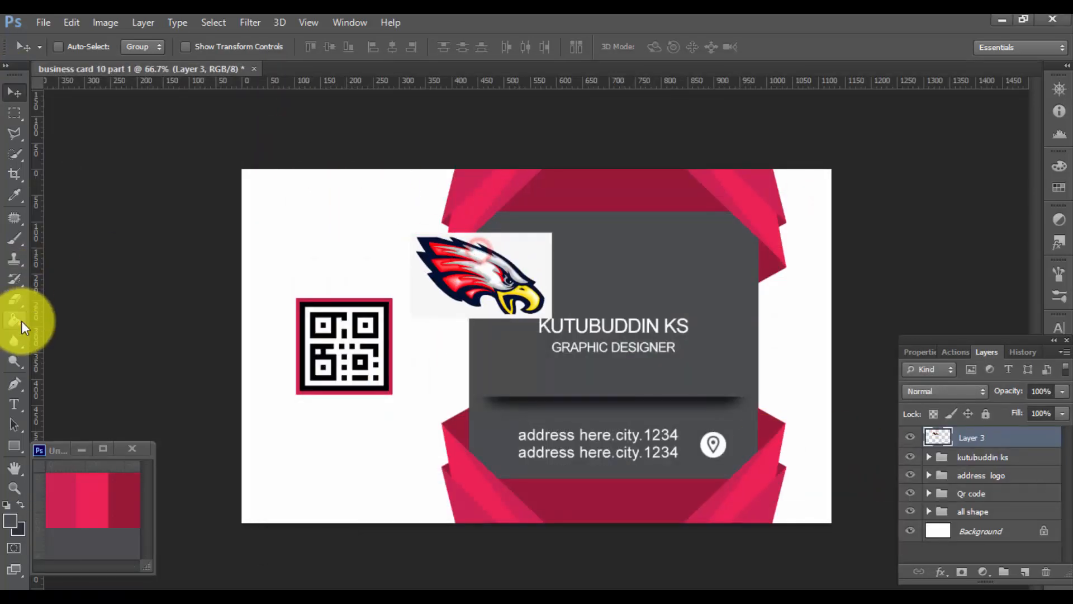
# Step: Remove the white background around the eagle logo with the Paint Bucket in Clear mode
pyautogui.click(21, 325)
pyautogui.click(220, 47)
pyautogui.click(201, 96)
pyautogui.click(531, 256)
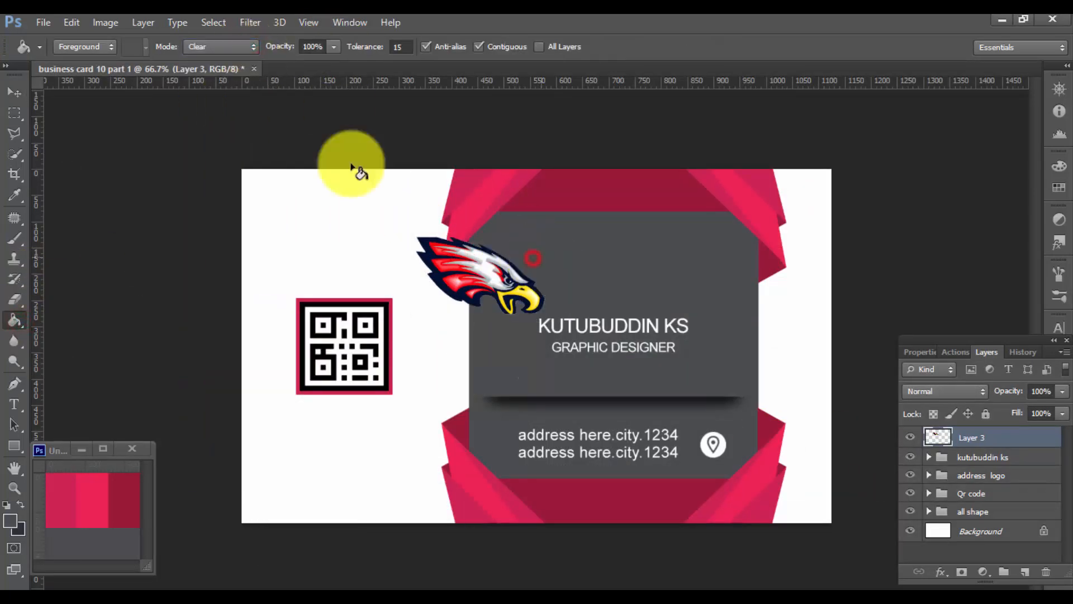
# Step: Move the eagle logo onto the dark grey panel above the name and scale it proportionally to about 69%
pyautogui.click(15, 88)
pyautogui.moveTo(428, 269); pyautogui.dragTo(548, 256)
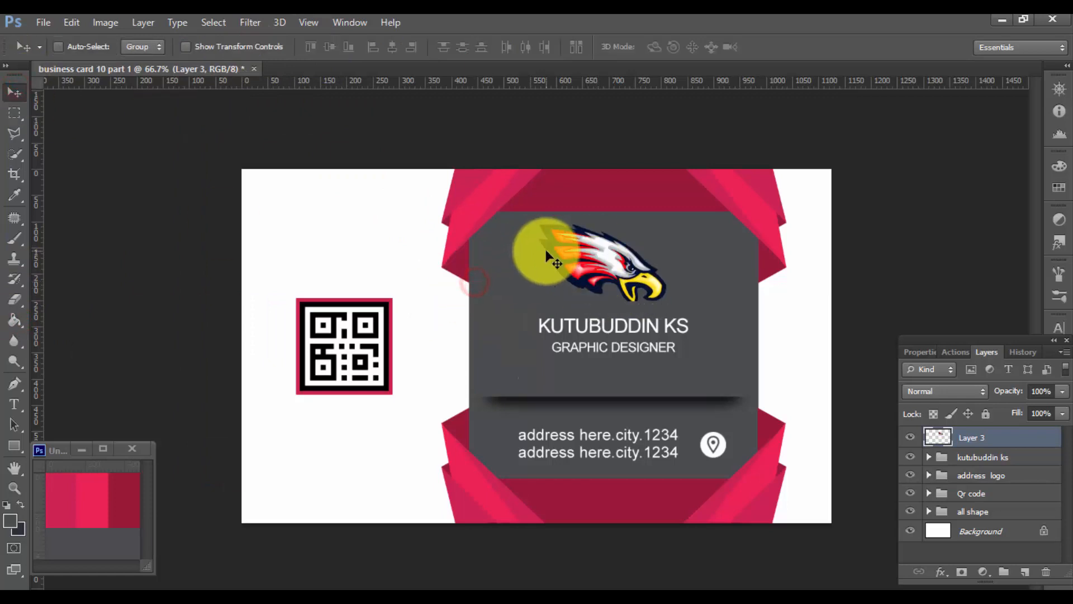
pyautogui.hotkey('ctrl', 't')
pyautogui.moveTo(666, 233); pyautogui.dragTo(619, 247)
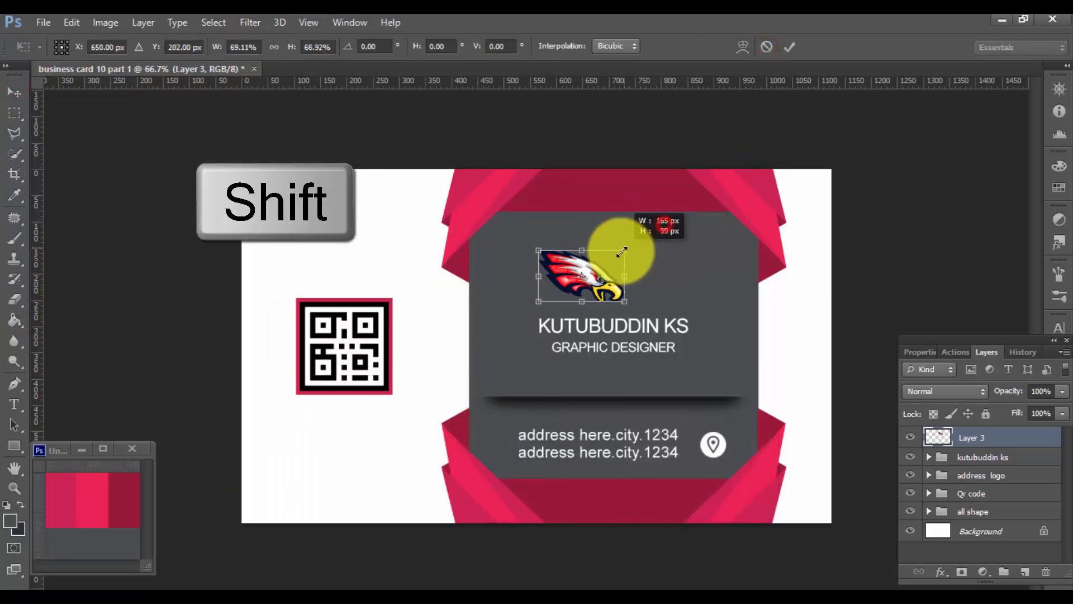
pyautogui.click(795, 47)
# Step: Flip the eagle logo horizontally and align it with the name group on their horizontal centres
pyautogui.hotkey('ctrl', 't')
pyautogui.rightClick(579, 245)
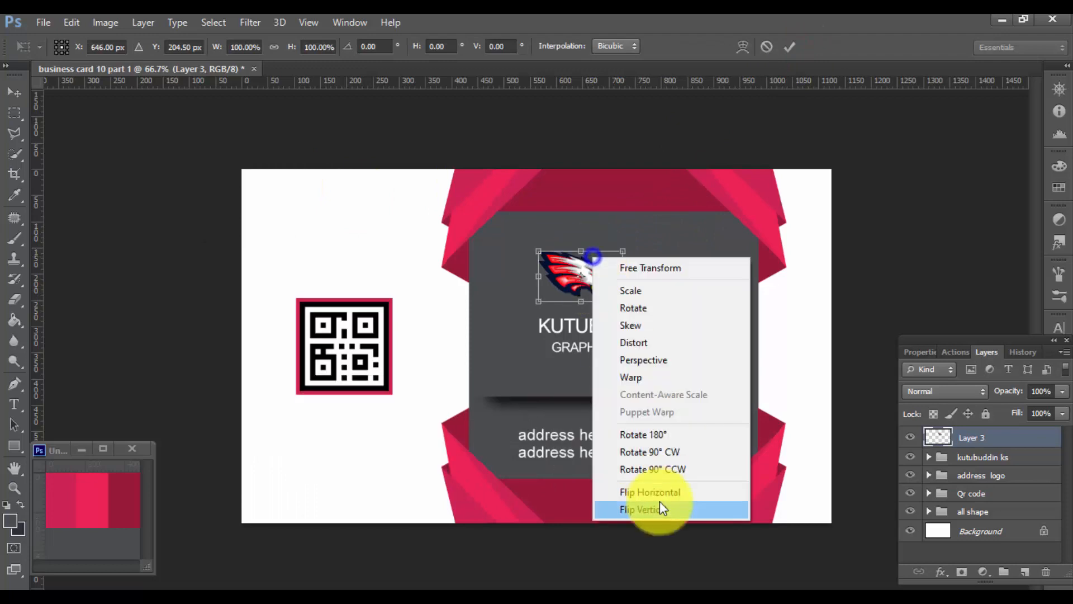
pyautogui.click(660, 498)
pyautogui.click(789, 47)
pyautogui.keyDown('ctrl'); pyautogui.click(1006, 456); pyautogui.keyUp('ctrl')
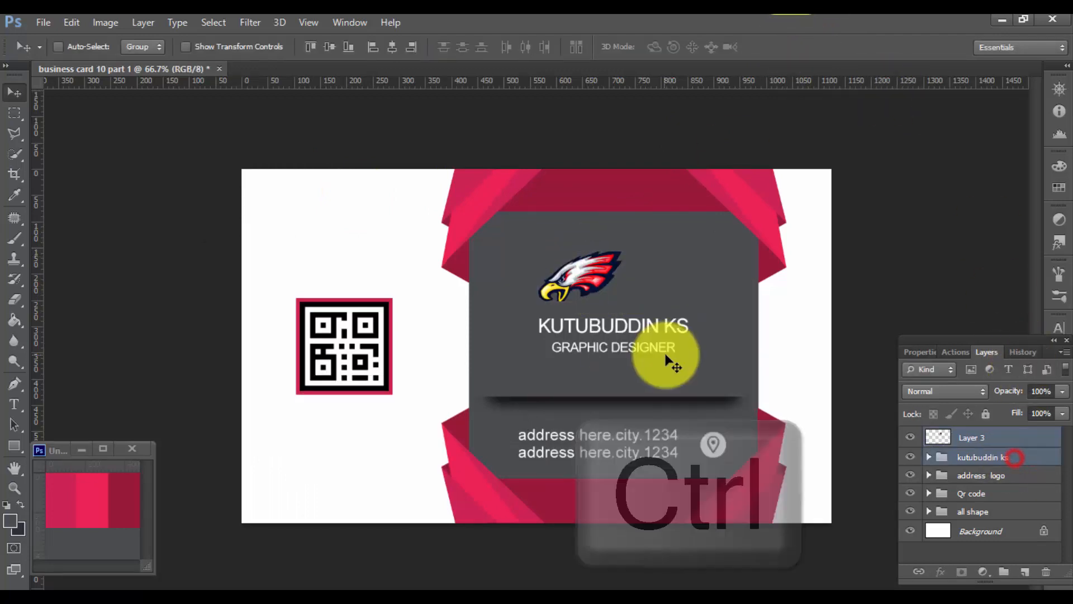
pyautogui.click(392, 47)
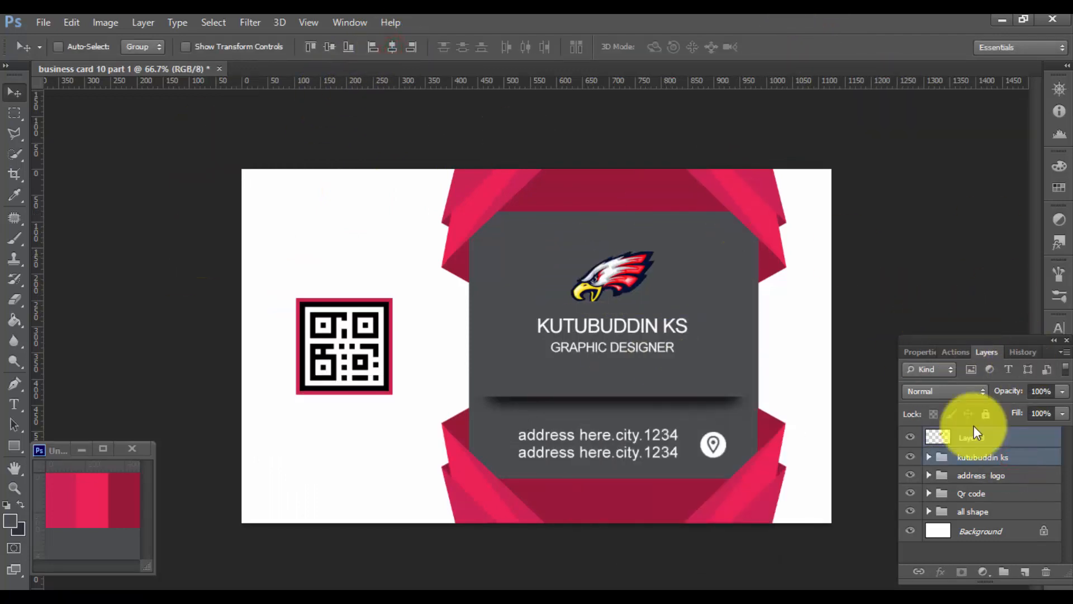
pyautogui.click(992, 437)
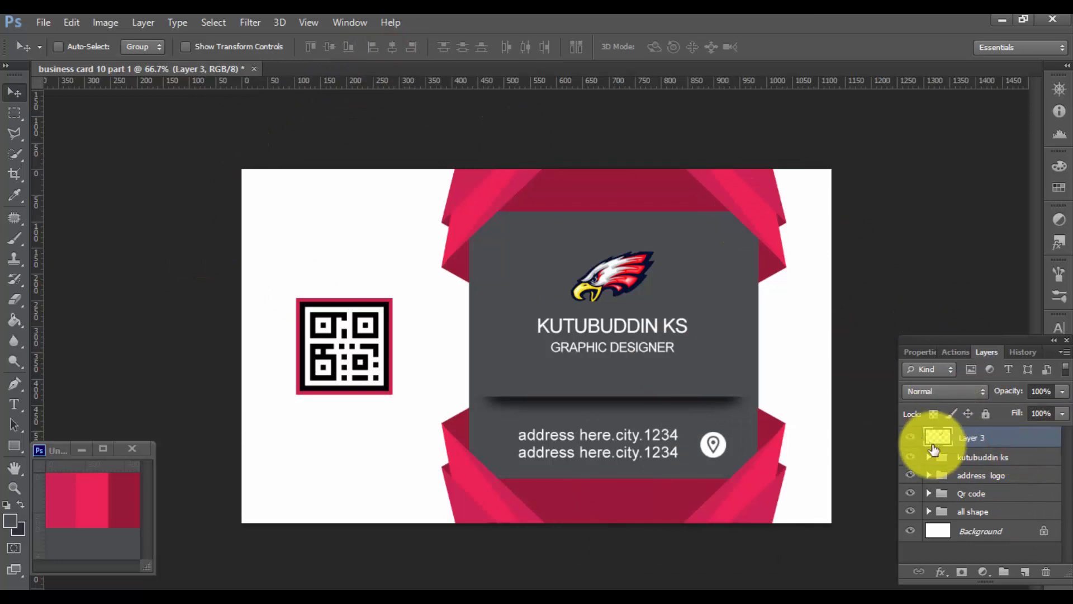
pyautogui.scroll(-1, 618, 420)
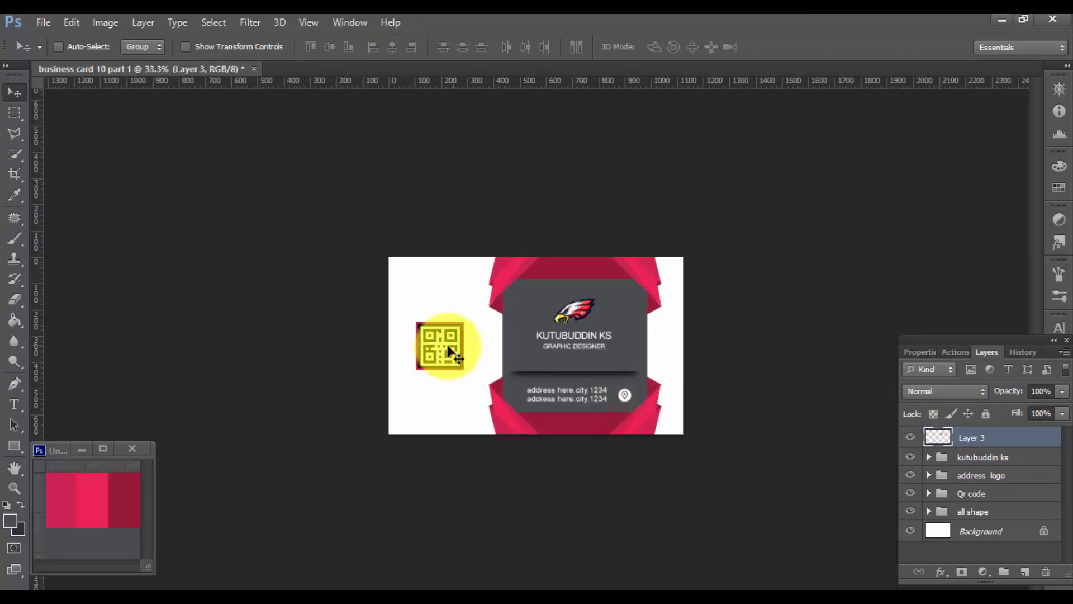
pyautogui.click(44, 23)
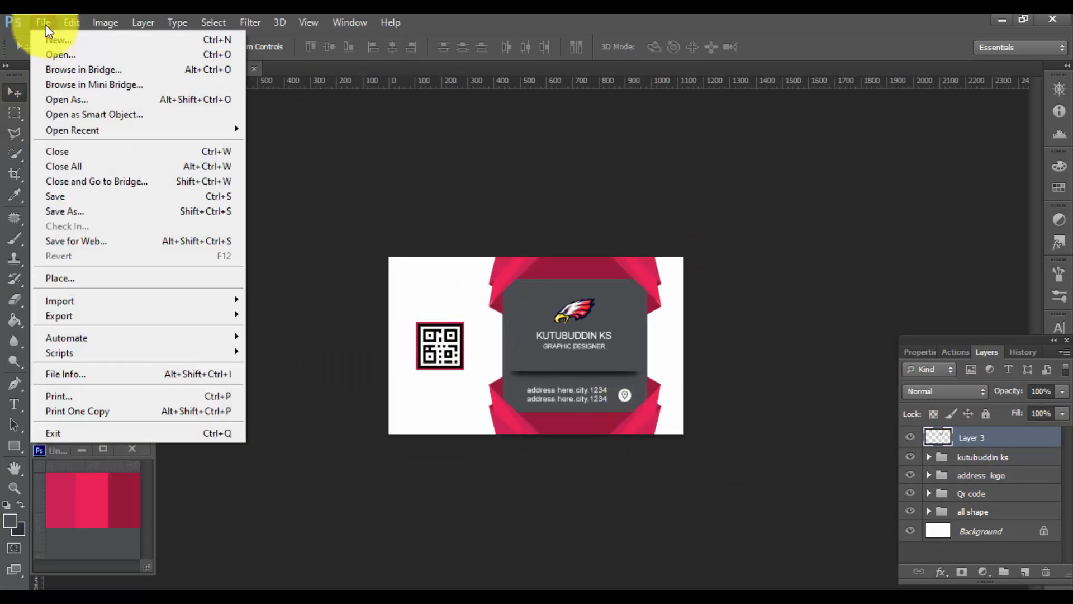
pyautogui.click(386, 166)
pyautogui.keyDown('ctrl'); pyautogui.keyDown('alt'); pyautogui.click(709, 318); pyautogui.keyUp('alt'); pyautogui.keyUp('ctrl')
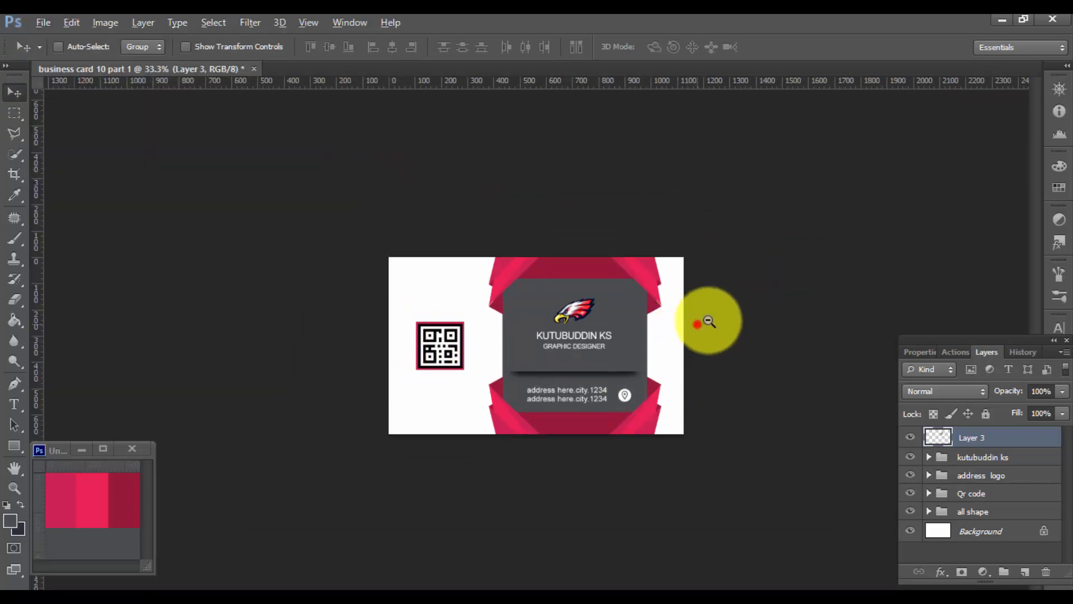
pyautogui.keyDown('ctrl'); pyautogui.click(643, 295); pyautogui.keyUp('ctrl')
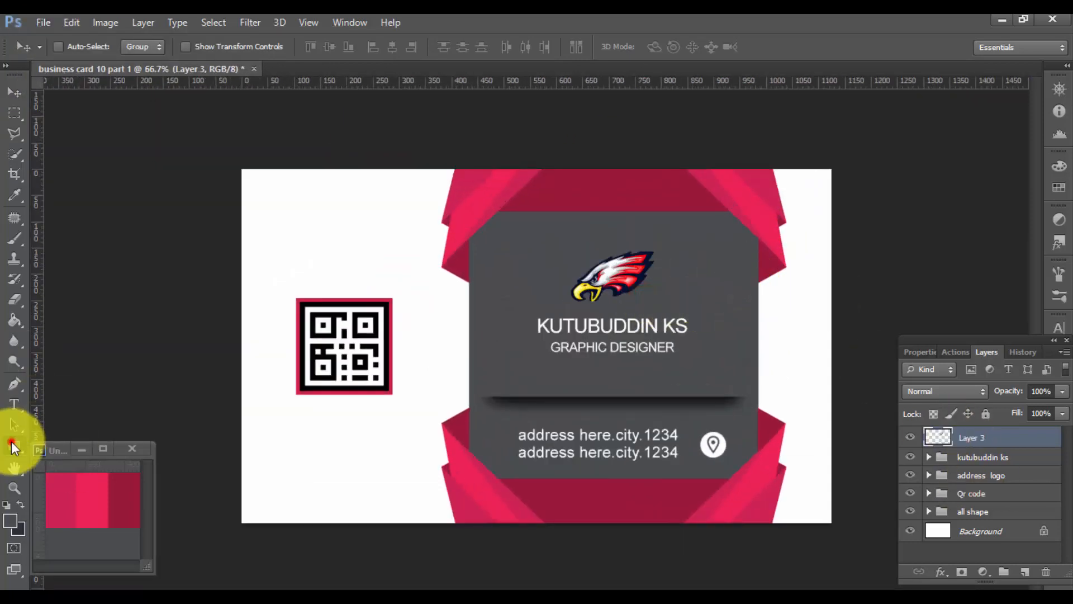
# Step: Place a vertical guide at the left edge of the name text
pyautogui.click(13, 445)
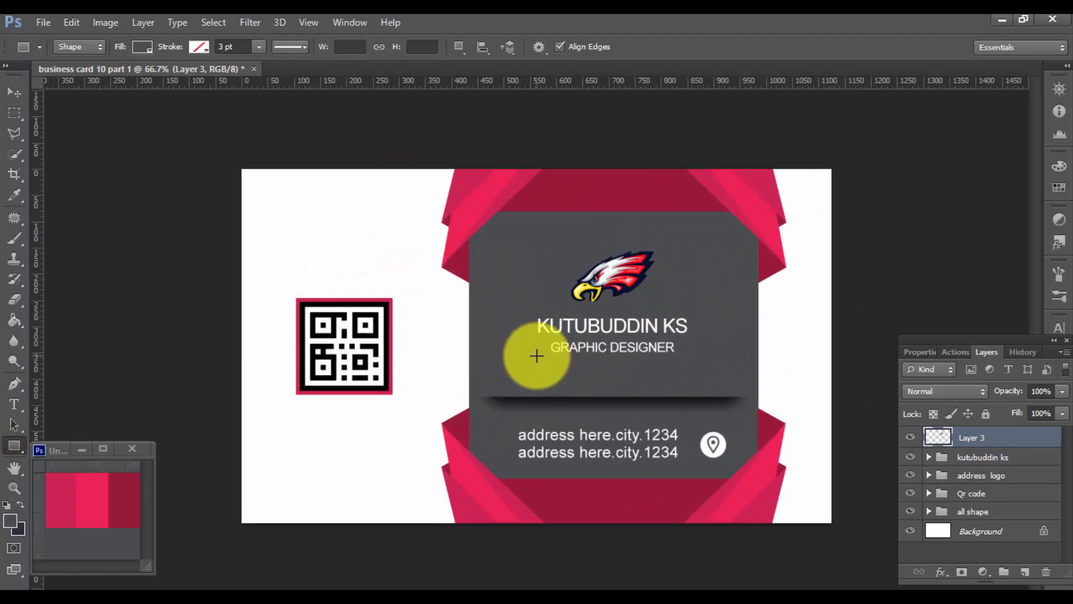
pyautogui.moveTo(35, 335); pyautogui.dragTo(536, 363)
pyautogui.moveTo(536, 363); pyautogui.dragTo(689, 367)
pyautogui.click(1046, 571)
pyautogui.click(510, 247)
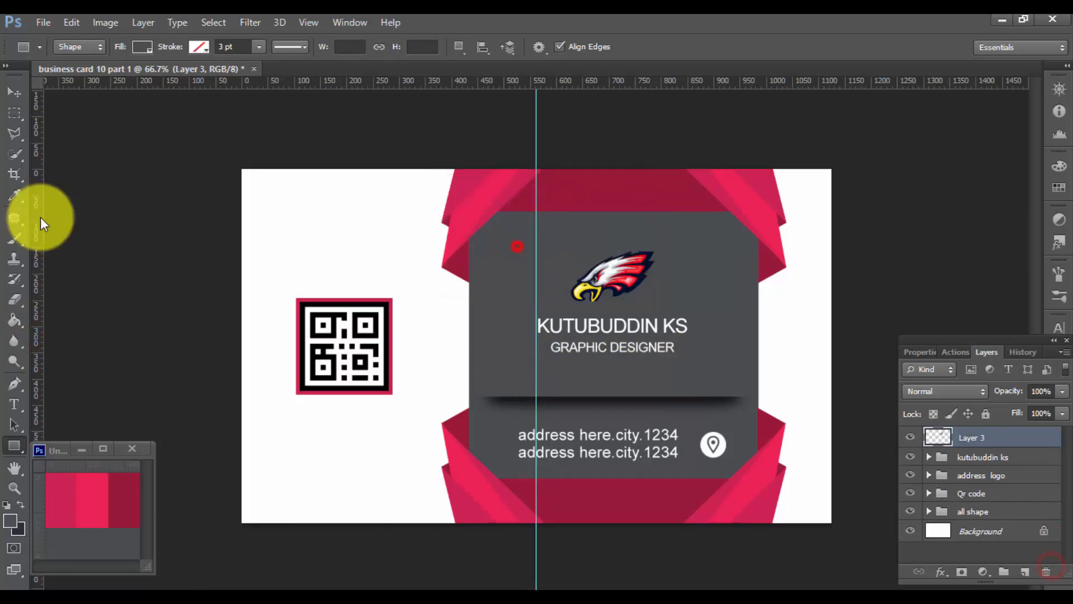
# Step: Add a vertical guide at the name's right edge and draw a thin 287 × 8 px rectangle between both guides below the job title
pyautogui.moveTo(37, 219); pyautogui.dragTo(687, 254)
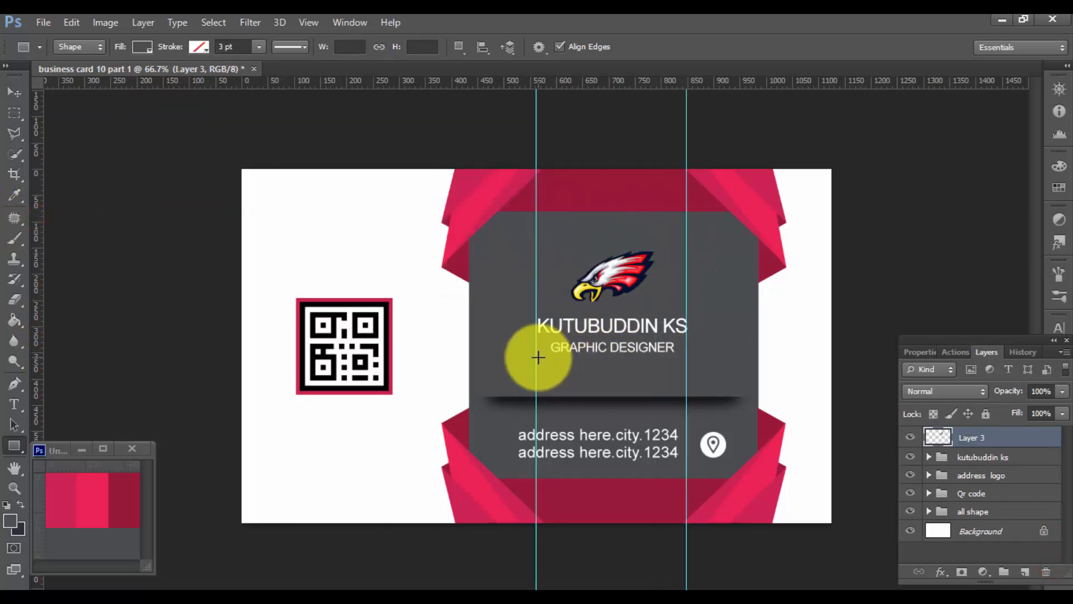
pyautogui.keyDown('ctrl'); pyautogui.click(520, 305); pyautogui.keyUp('ctrl')
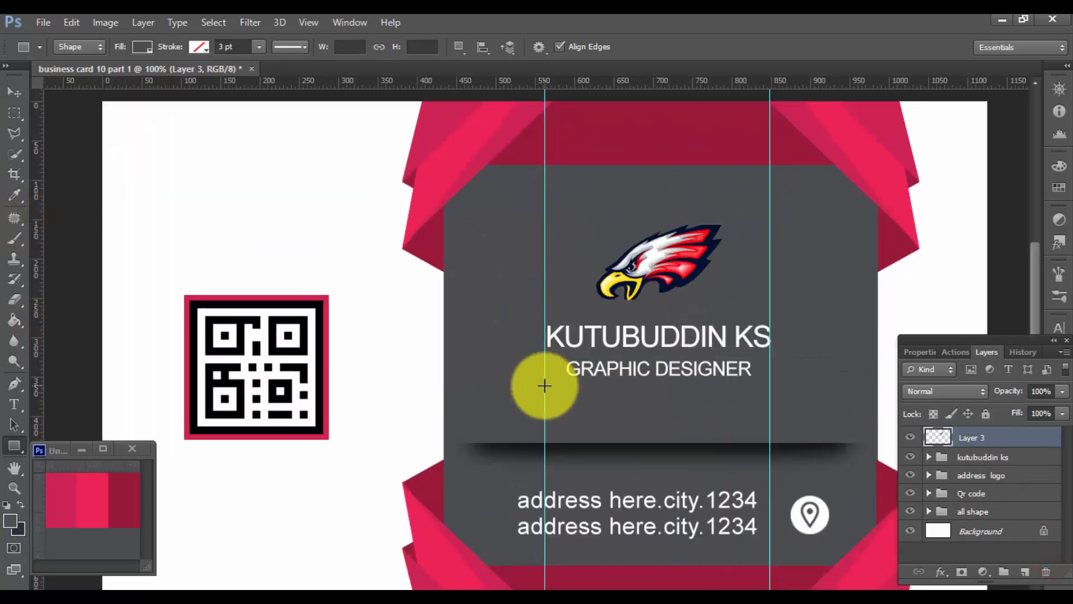
pyautogui.moveTo(544, 386); pyautogui.dragTo(769, 391)
pyautogui.keyDown('alt'); pyautogui.click(617, 382); pyautogui.keyUp('alt')
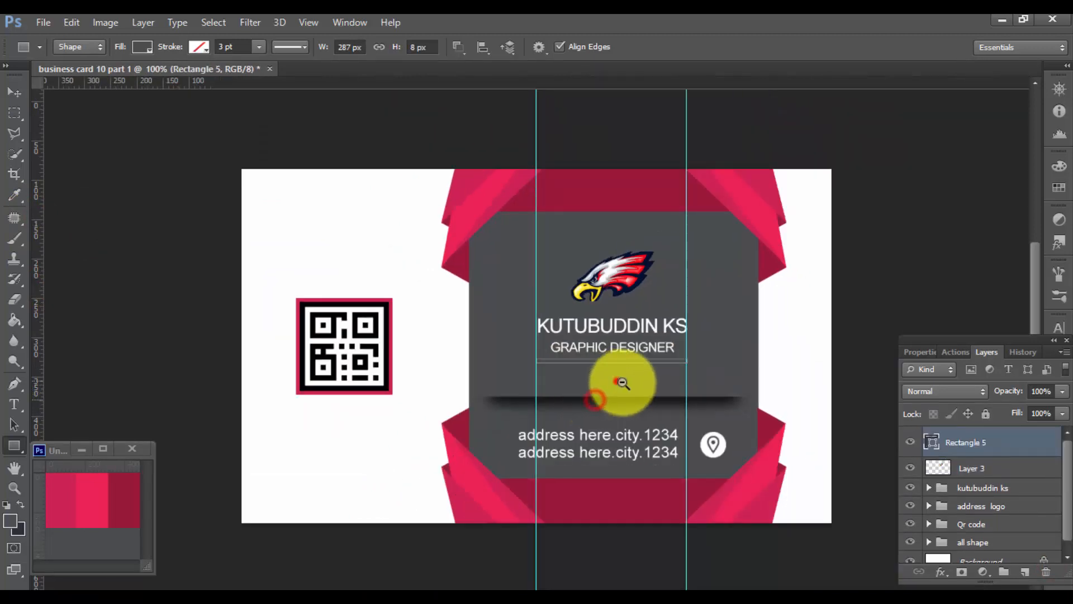
pyautogui.keyDown('alt'); pyautogui.click(617, 382); pyautogui.keyUp('alt')
pyautogui.doubleClick(933, 442)
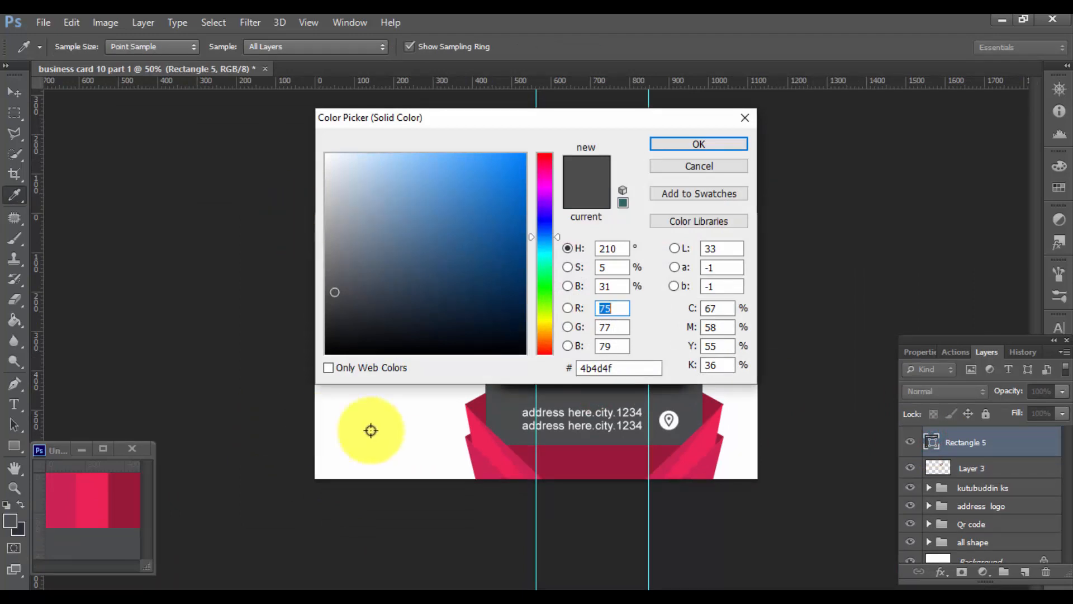
pyautogui.moveTo(602, 119); pyautogui.dragTo(241, 258)
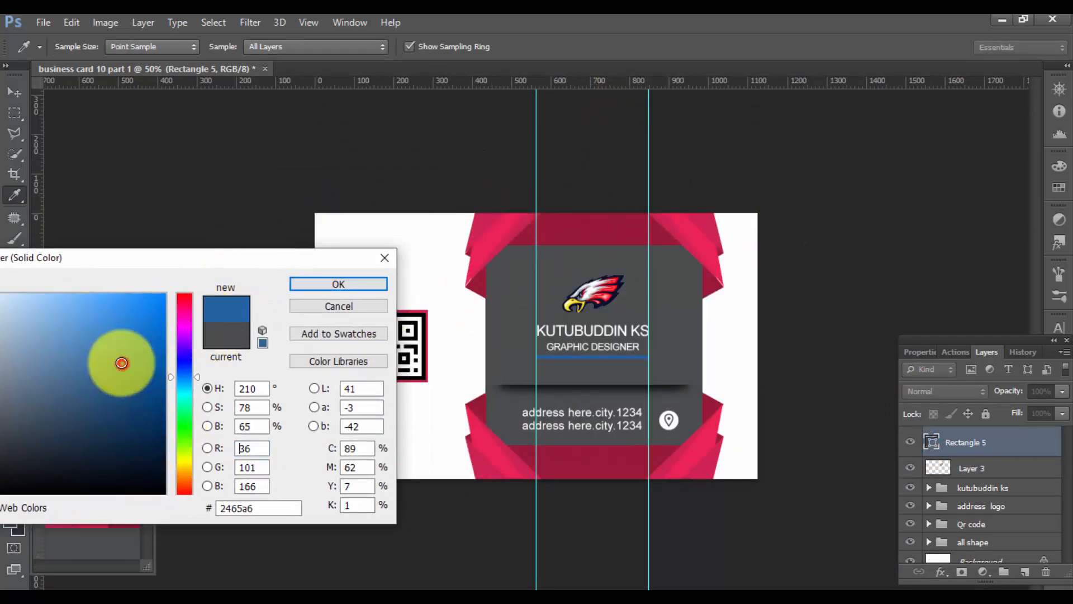
pyautogui.click(375, 306)
# Step: Recolour the thin bar below the job title crimson (cc2353), sampling the colour from the ribbon artwork
pyautogui.doubleClick(931, 442)
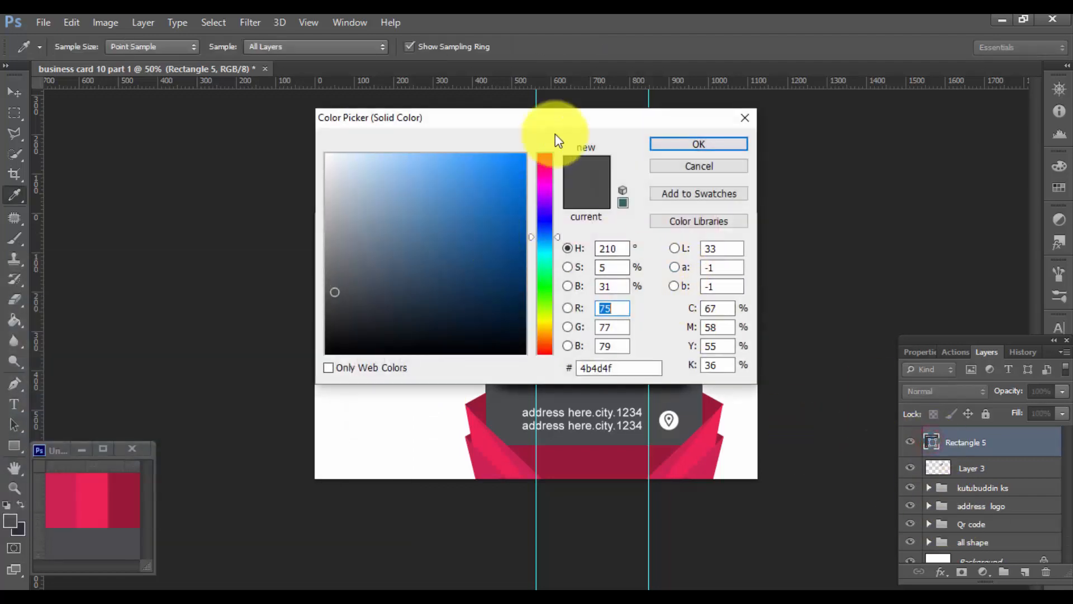
pyautogui.moveTo(585, 117); pyautogui.dragTo(297, 243)
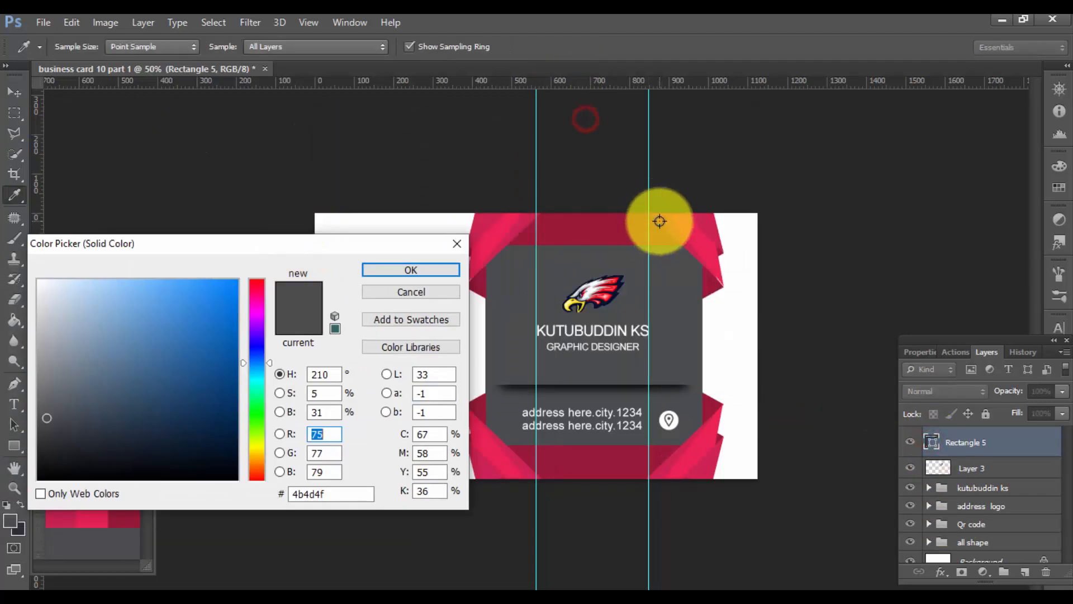
pyautogui.click(78, 529)
pyautogui.click(595, 221)
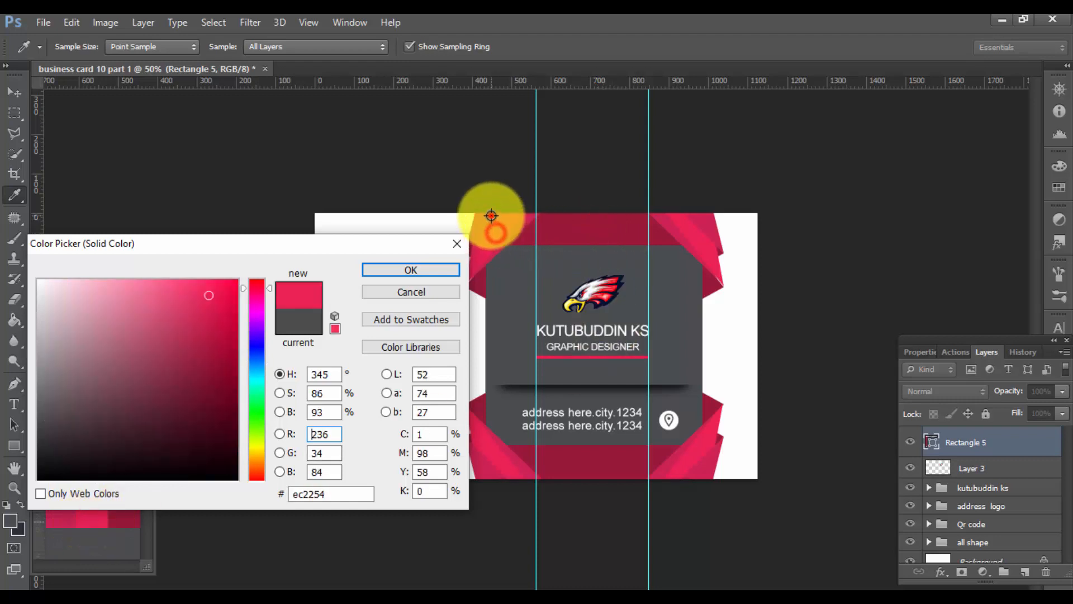
pyautogui.click(491, 215)
pyautogui.click(578, 220)
pyautogui.click(680, 232)
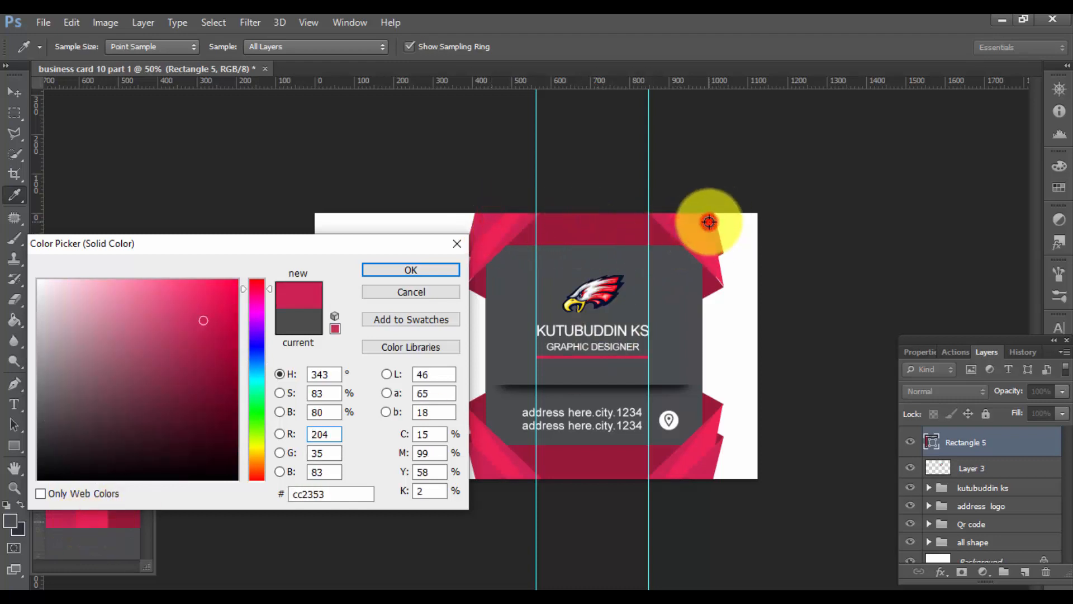
pyautogui.click(412, 270)
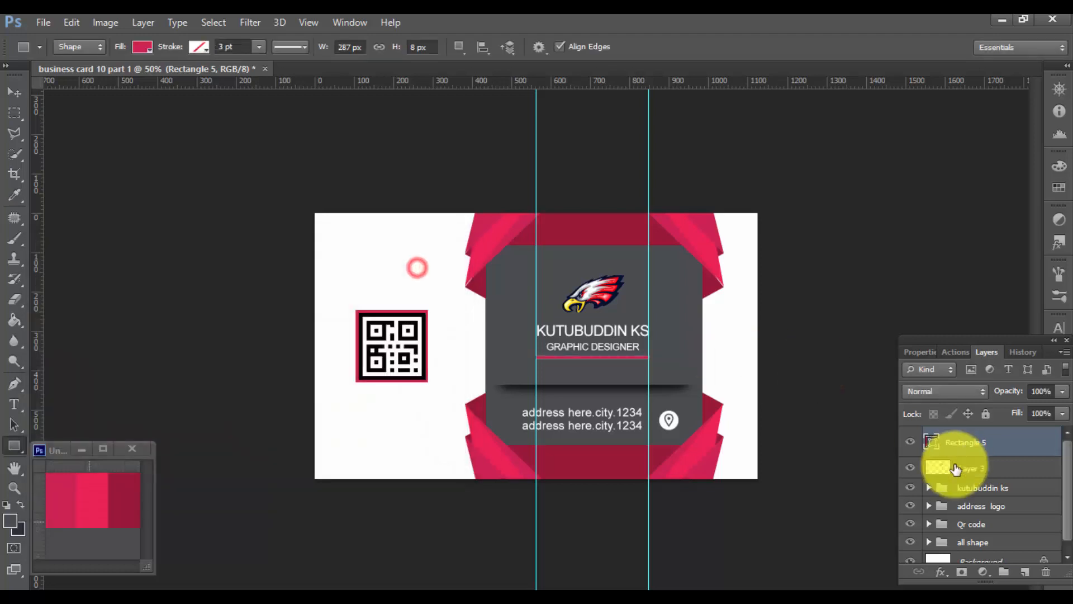
# Step: Duplicate the crimson bar layer and recolour the original bar beneath it white (ffffff)
pyautogui.moveTo(968, 446); pyautogui.dragTo(1026, 571)
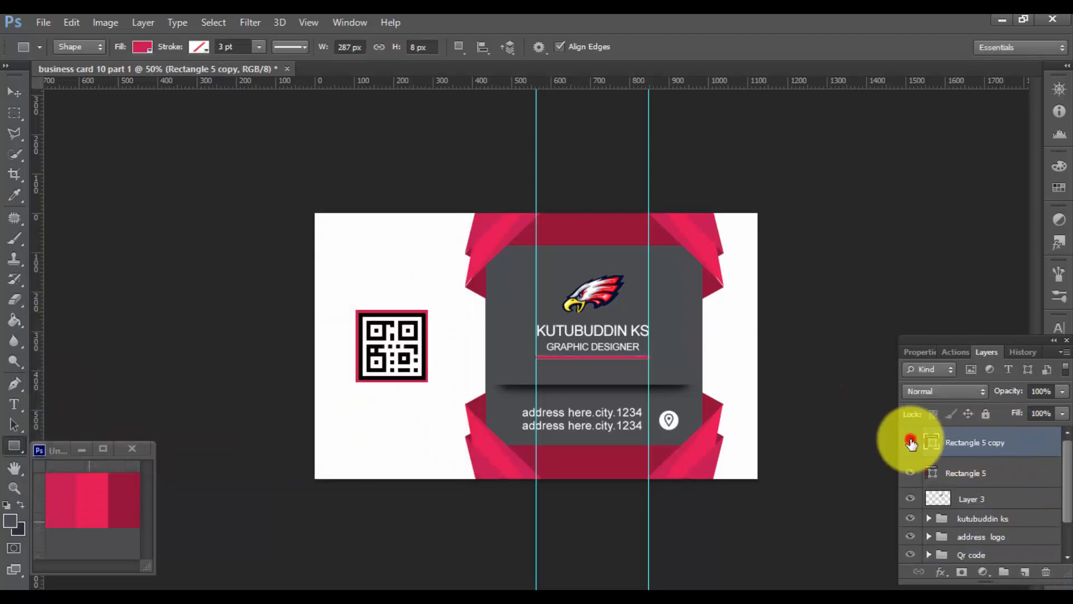
pyautogui.doubleClick(932, 438)
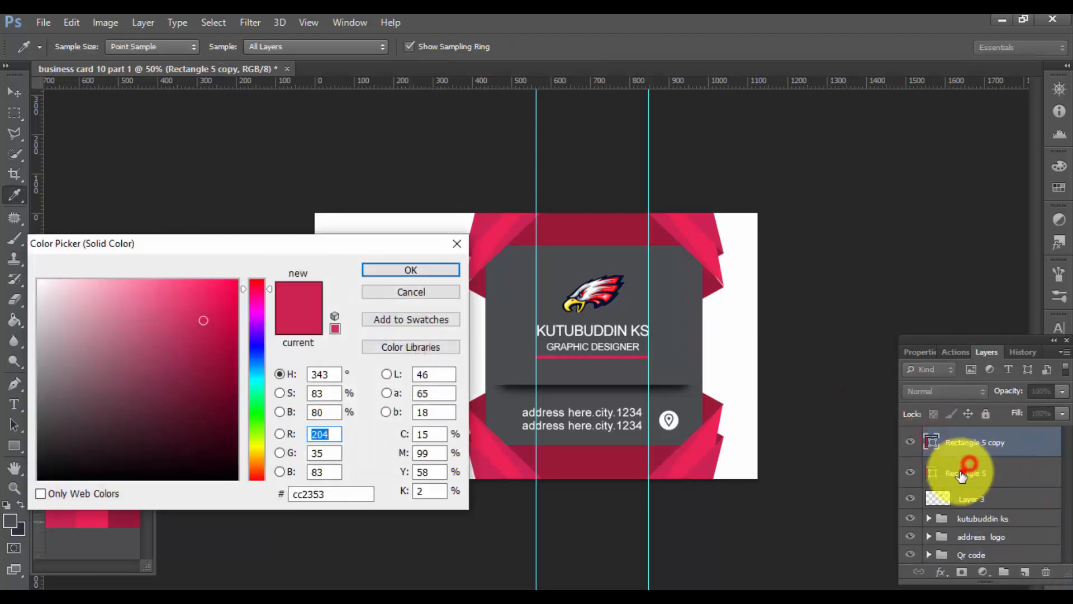
pyautogui.click(413, 292)
pyautogui.doubleClick(932, 473)
pyautogui.moveTo(47, 287); pyautogui.dragTo(19, 274)
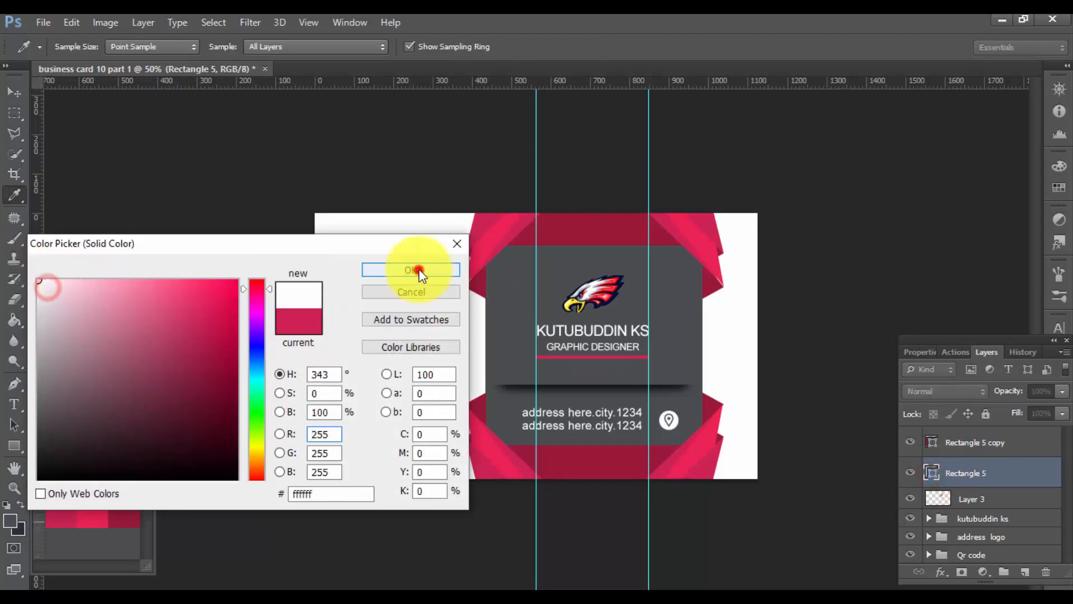
pyautogui.click(414, 271)
# Step: Shorten the crimson bar copy from its right end to about 118 px, exposing the white bar beside it
pyautogui.click(984, 444)
pyautogui.hotkey('ctrl', 't')
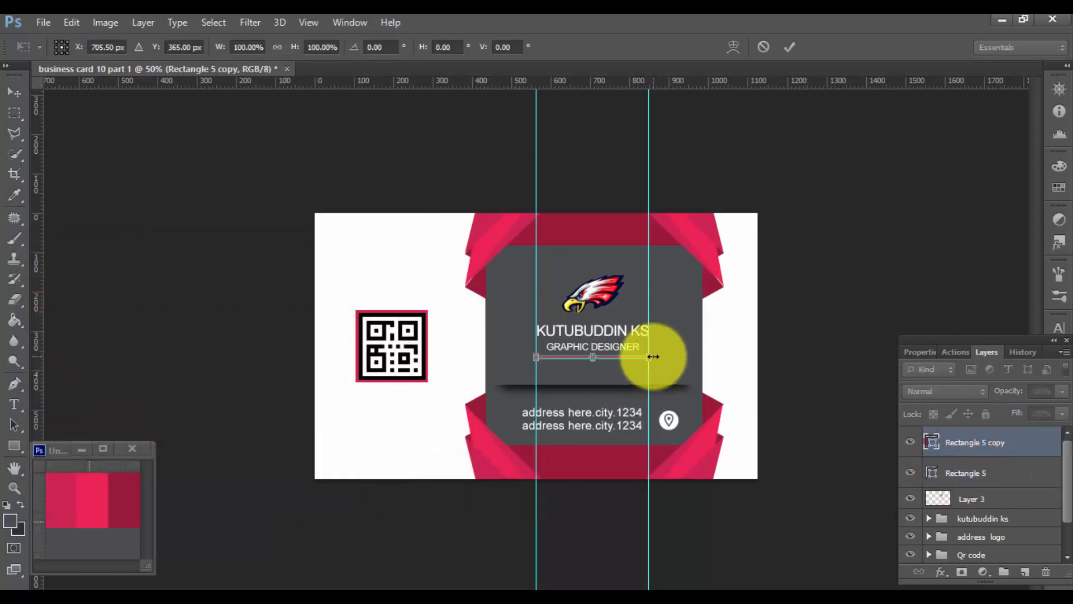
pyautogui.moveTo(652, 357); pyautogui.dragTo(583, 357)
pyautogui.click(790, 47)
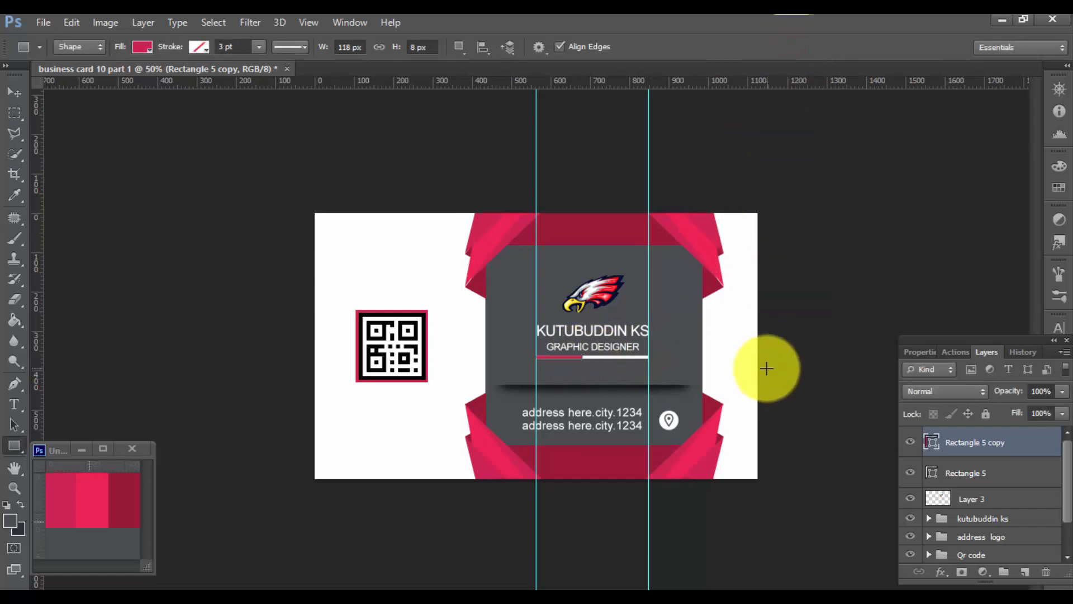
# Step: Remove both vertical guides from the canvas
pyautogui.click(14, 92)
pyautogui.moveTo(536, 179); pyautogui.dragTo(11, 196)
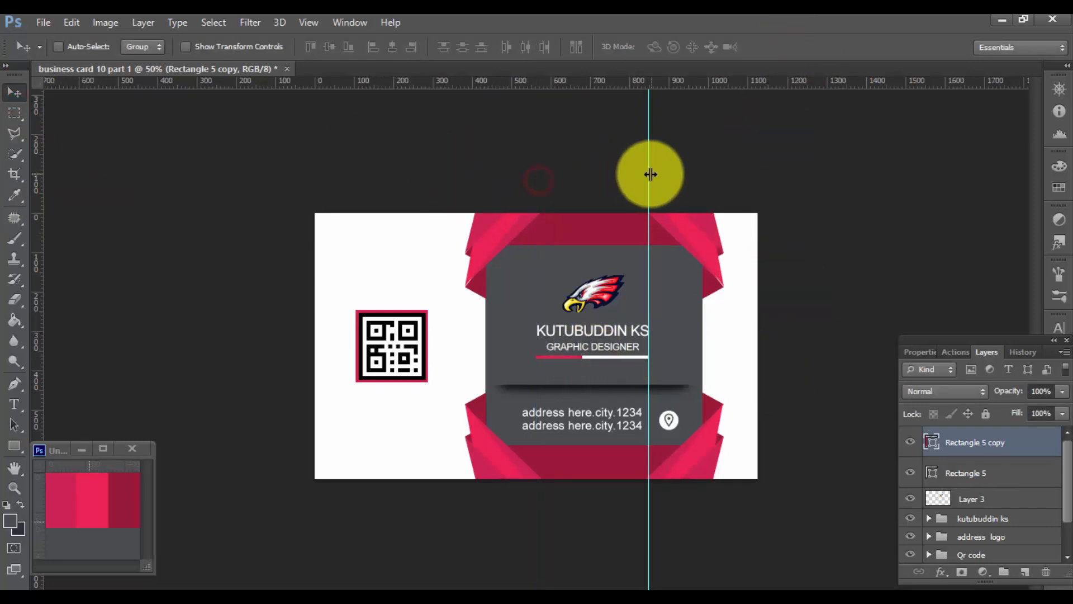
pyautogui.moveTo(649, 174); pyautogui.dragTo(17, 190)
# Step: Group the two bar rectangles together, and group the eagle logo layer with the name group
pyautogui.keyDown('ctrl'); pyautogui.click(973, 473); pyautogui.keyUp('ctrl')
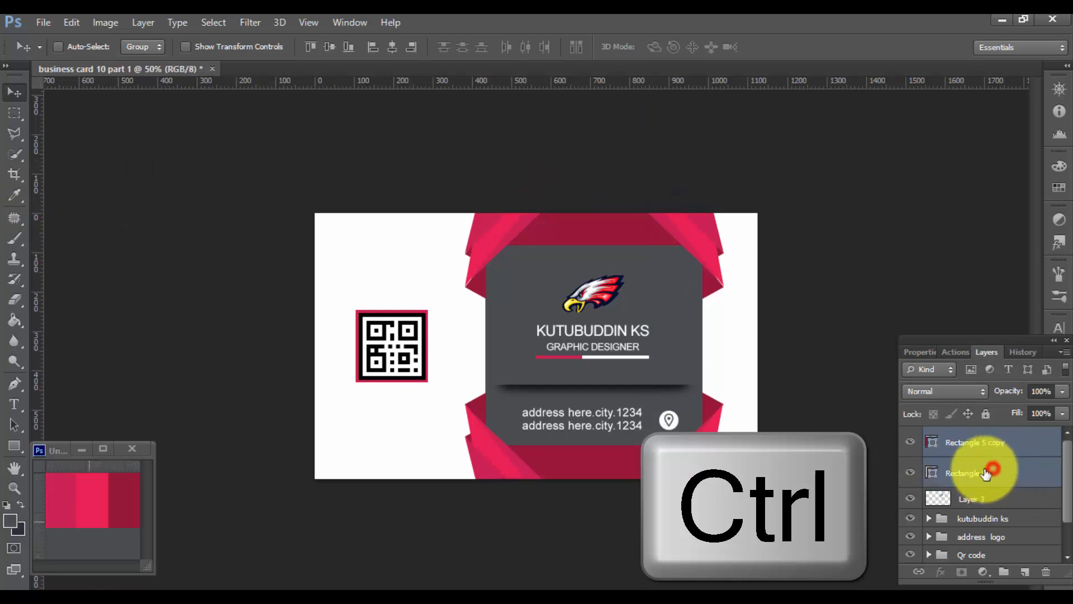
pyautogui.hotkey('ctrl', 'g')
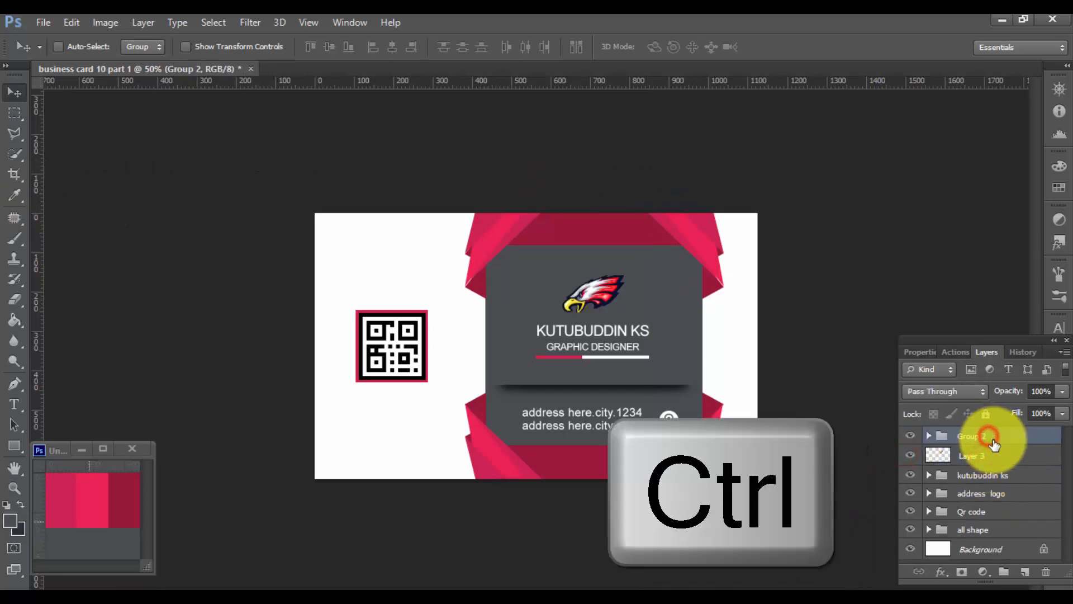
pyautogui.keyDown('ctrl'); pyautogui.click(990, 475); pyautogui.keyUp('ctrl')
pyautogui.click(925, 453)
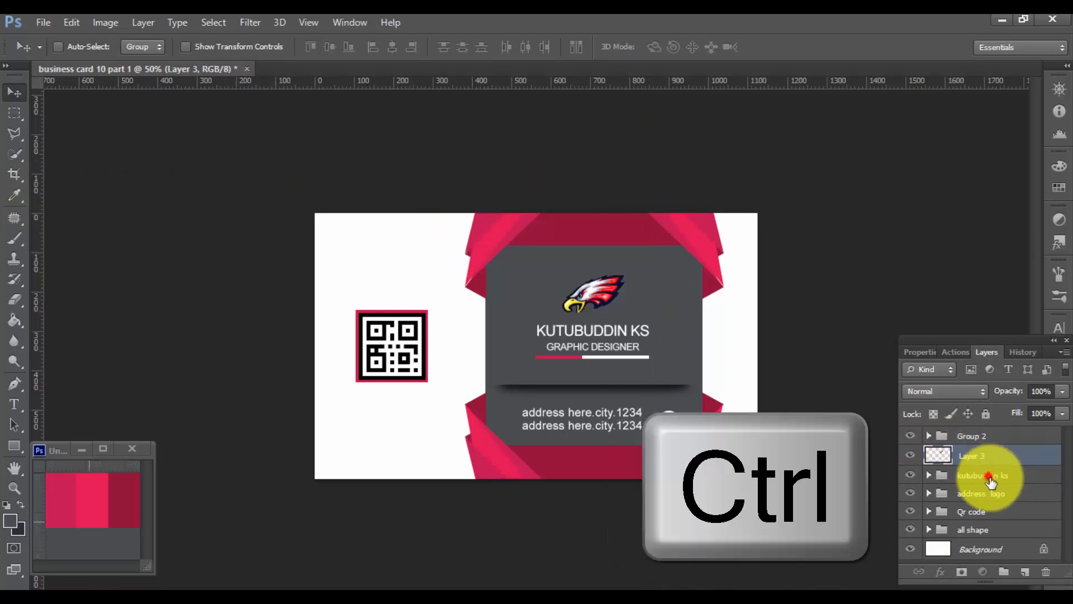
pyautogui.keyDown('ctrl'); pyautogui.click(990, 475); pyautogui.keyUp('ctrl')
pyautogui.hotkey('ctrl', 'g')
# Step: Align the bar group and the logo-and-name group on their horizontal centres, and combine them in one group named after the cardholder
pyautogui.keyDown('ctrl'); pyautogui.click(991, 436); pyautogui.keyUp('ctrl')
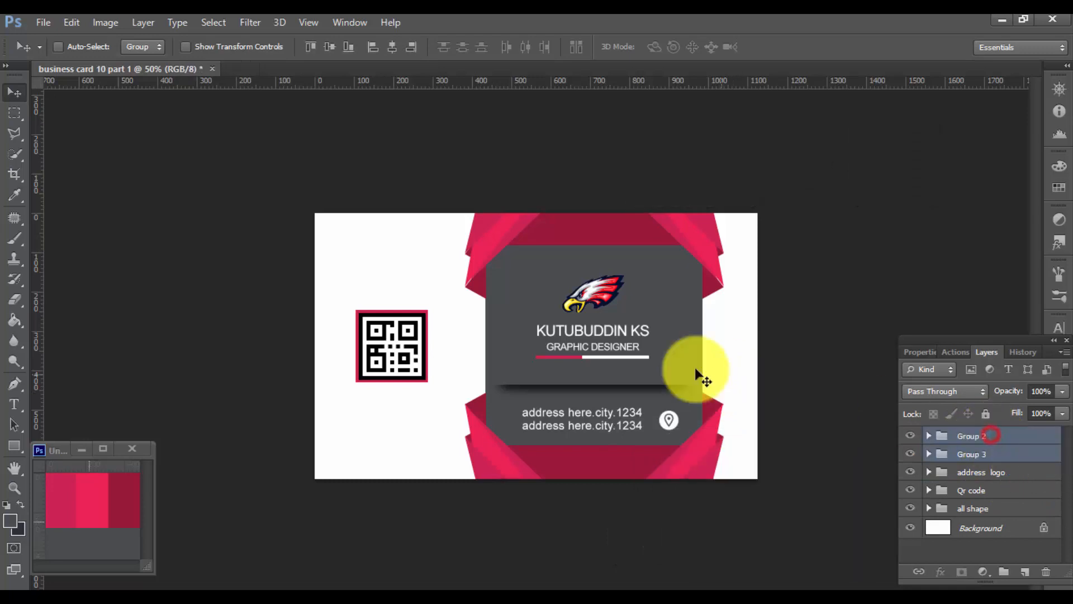
pyautogui.click(388, 48)
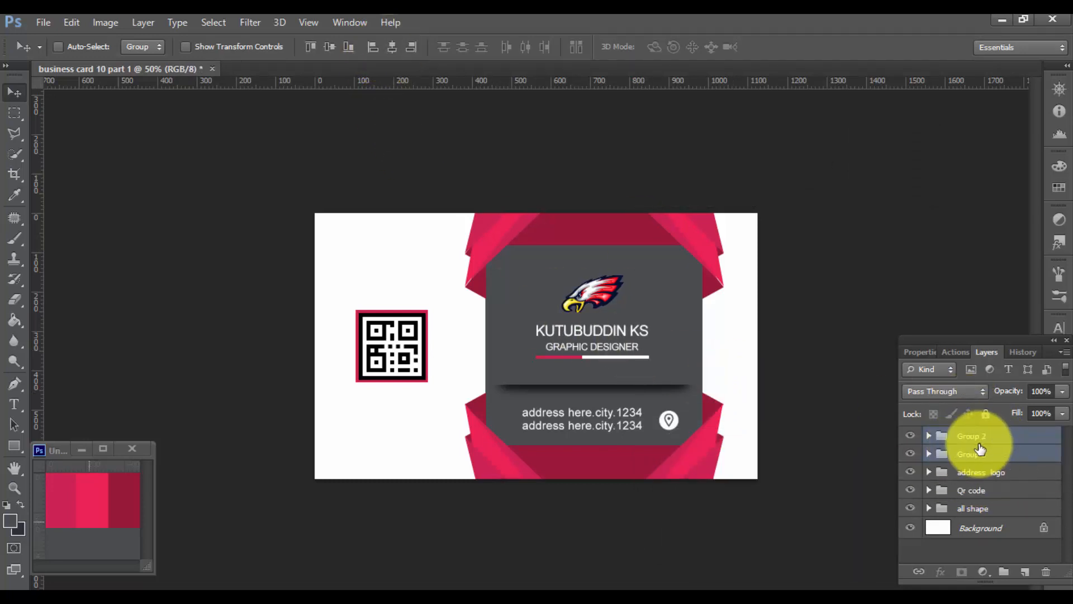
pyautogui.hotkey('ctrl', 'g')
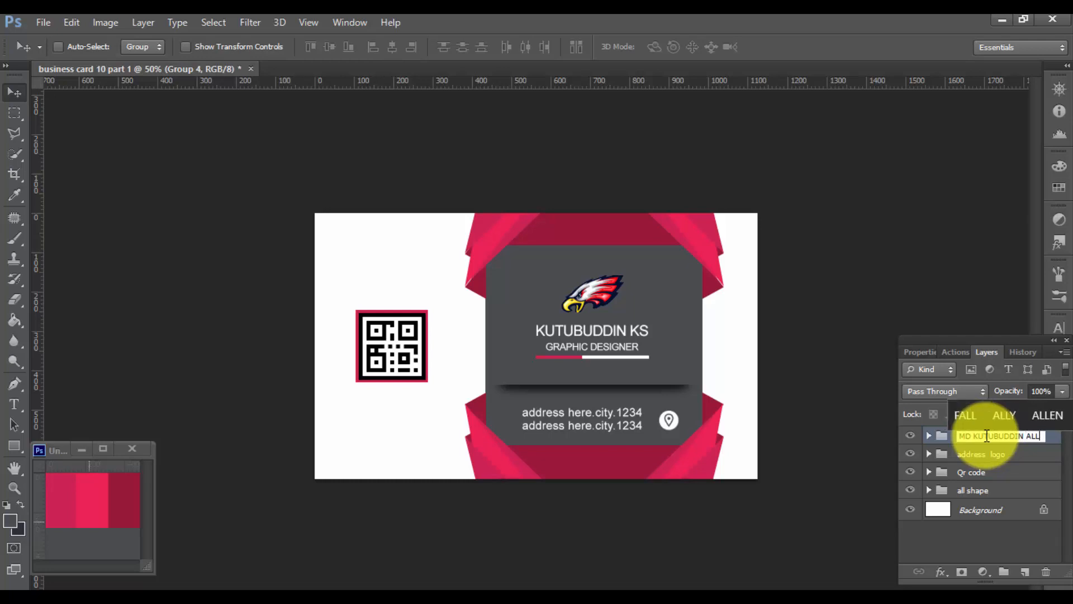
pyautogui.press('Return')
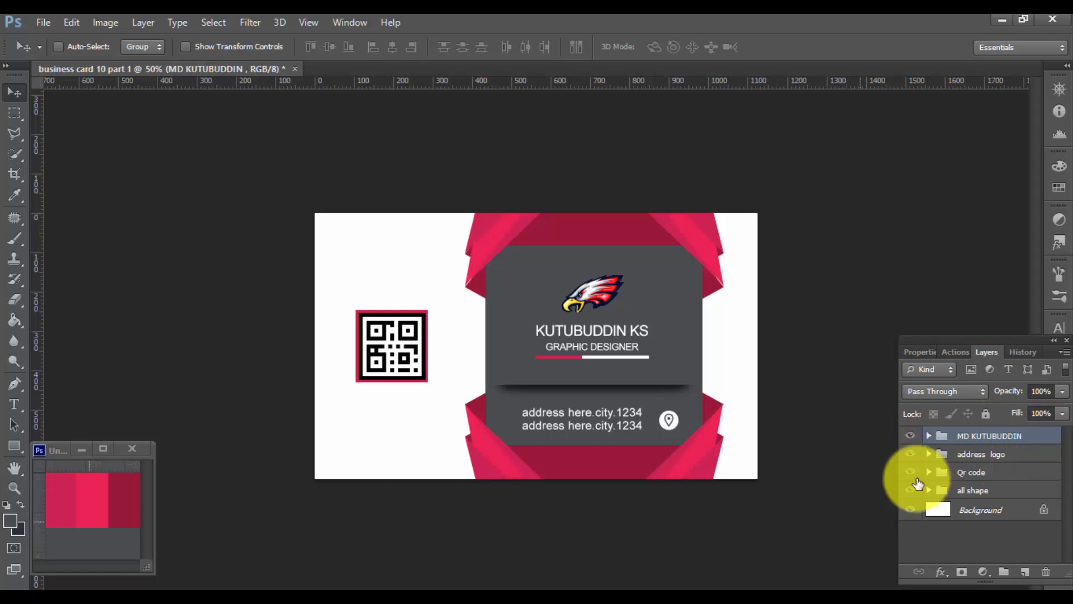
# Step: Check which card elements the Qr code and all shape groups hold by toggling their visibility
pyautogui.click(904, 456)
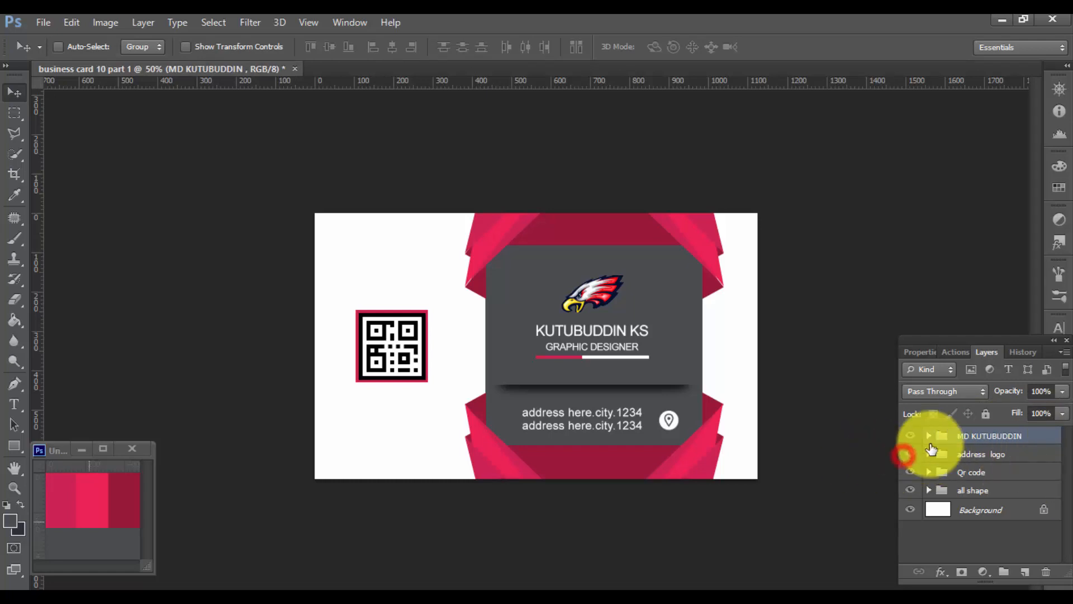
pyautogui.click(910, 472)
pyautogui.click(911, 472)
pyautogui.click(910, 490)
pyautogui.click(910, 490)
# Step: Centre the cardholder's group horizontally on the dark grey panel, Rectangle 1 copy inside the side up group
pyautogui.click(929, 490)
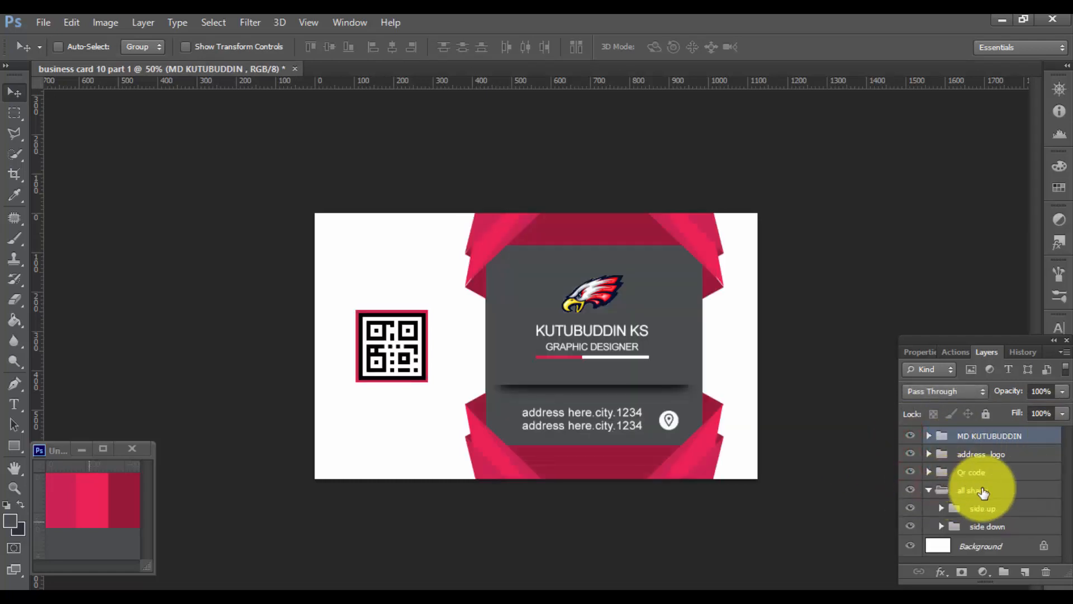
pyautogui.click(910, 508)
pyautogui.click(910, 508)
pyautogui.click(942, 509)
pyautogui.scroll(-10, 1049, 455)
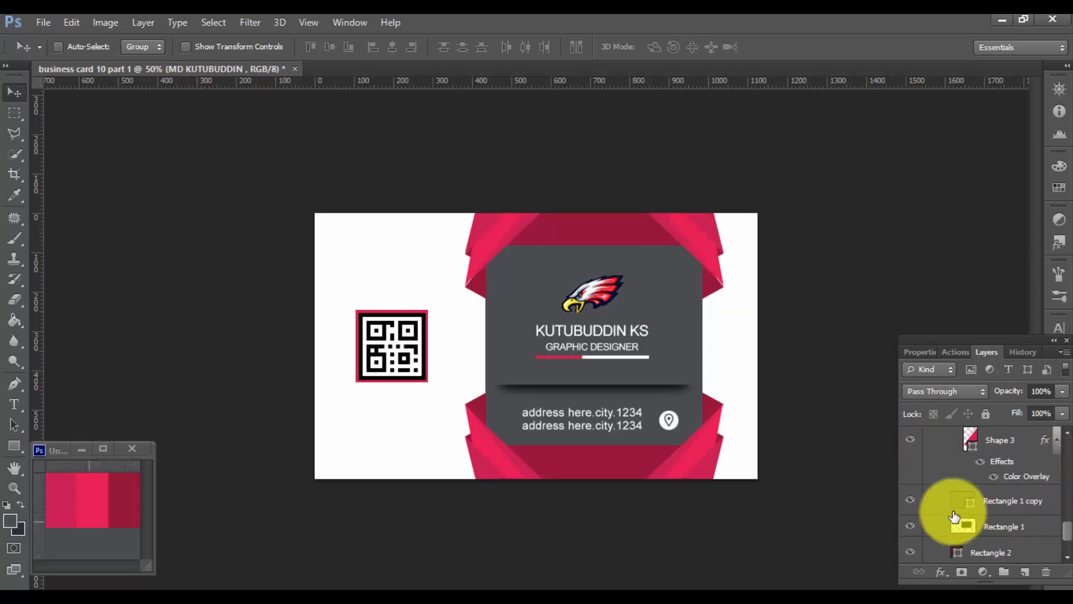
pyautogui.keyDown('ctrl'); pyautogui.click(988, 501); pyautogui.keyUp('ctrl')
pyautogui.click(391, 53)
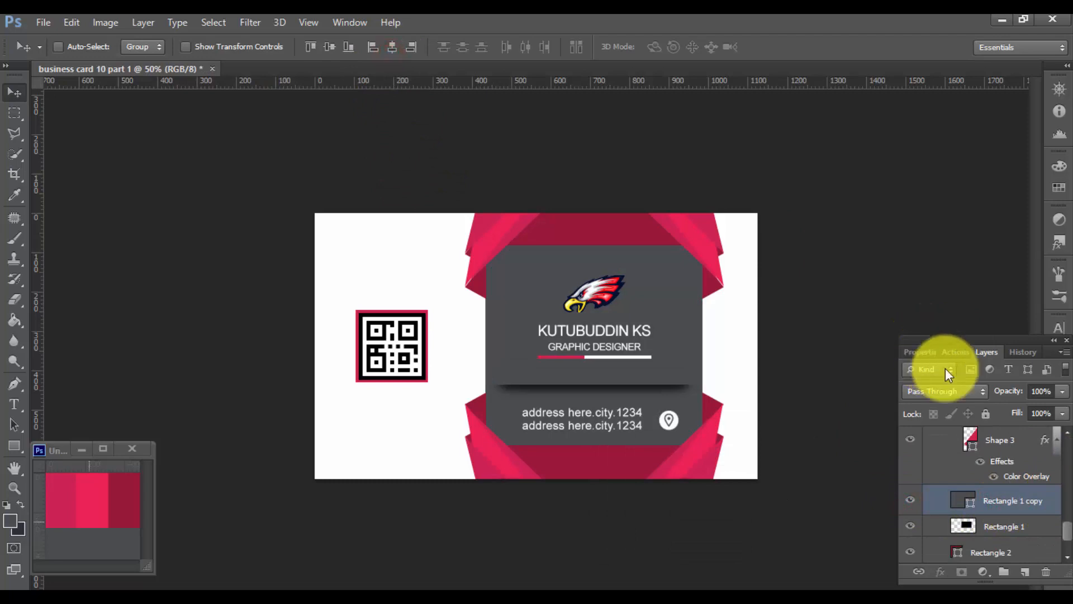
pyautogui.moveTo(1068, 525); pyautogui.dragTo(1067, 447)
pyautogui.click(929, 490)
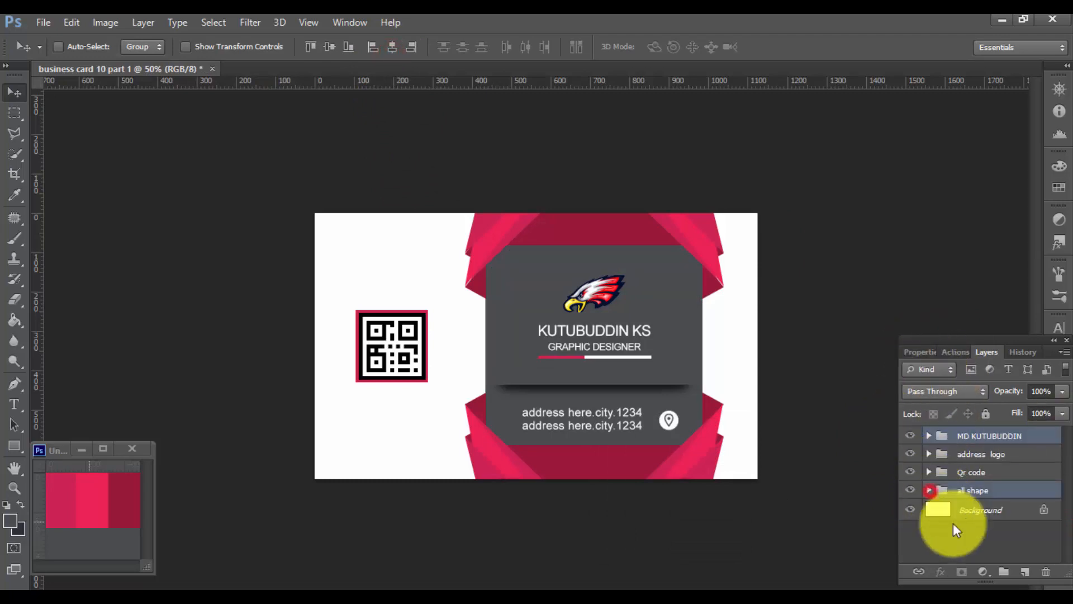
pyautogui.click(979, 435)
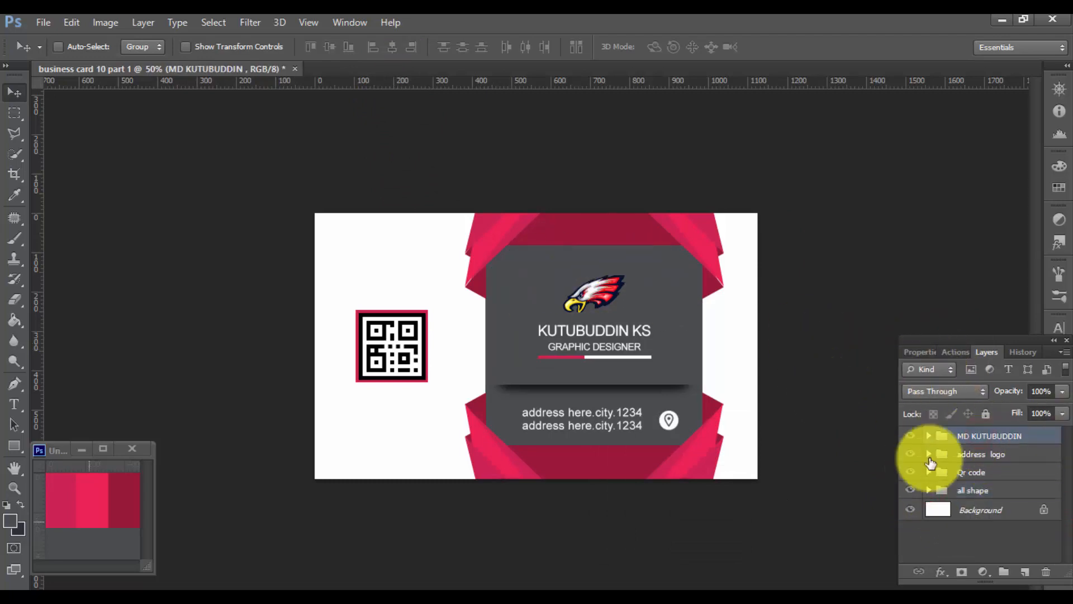
# Step: Review the all shape group and its side up subgroup, toggling their visibility to identify the artwork they contain
pyautogui.click(910, 490)
pyautogui.click(911, 490)
pyautogui.click(943, 492)
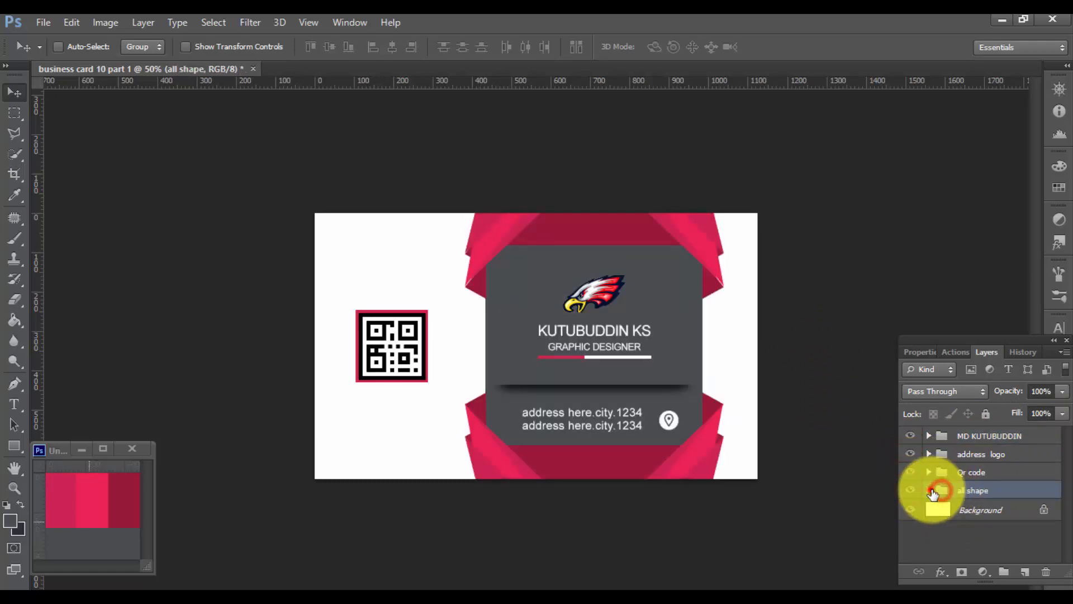
pyautogui.click(929, 491)
pyautogui.moveTo(1069, 446); pyautogui.dragTo(1070, 450)
pyautogui.click(910, 485)
pyautogui.click(910, 484)
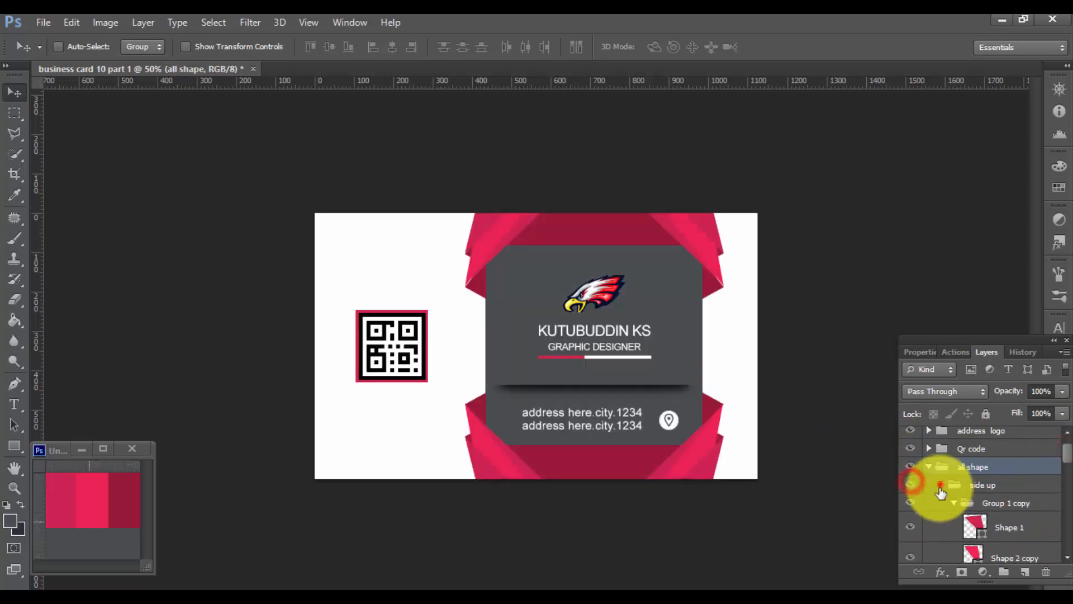
pyautogui.click(942, 484)
pyautogui.click(929, 491)
pyautogui.click(929, 490)
# Step: Examine the individual shape layers inside the side up group by toggling their visibility
pyautogui.click(957, 508)
pyautogui.click(908, 508)
pyautogui.click(908, 508)
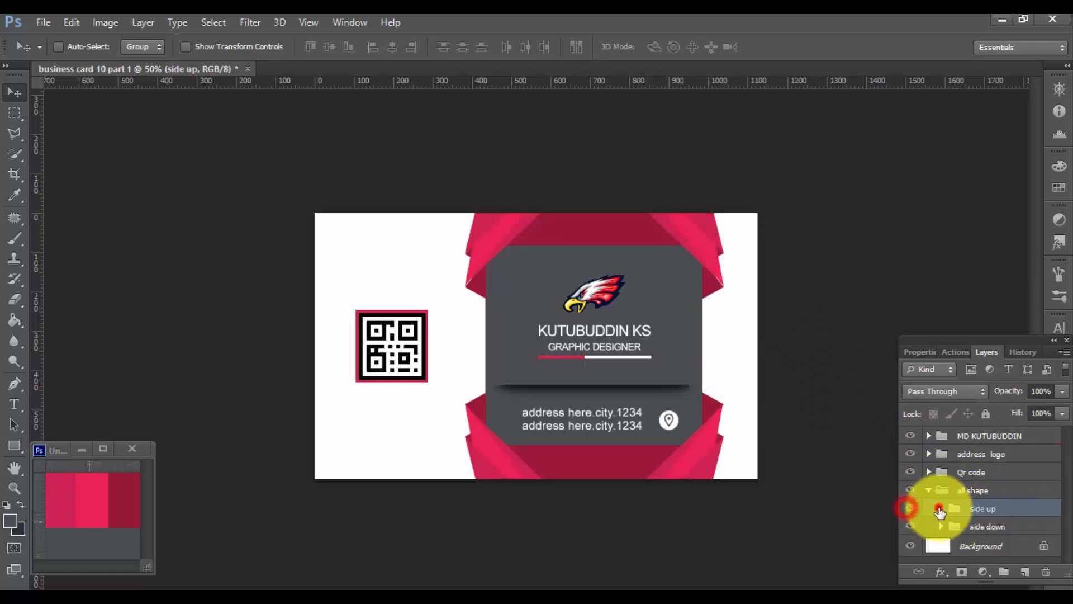
pyautogui.click(941, 509)
pyautogui.moveTo(1067, 451); pyautogui.dragTo(1069, 478)
pyautogui.click(972, 495)
pyautogui.click(911, 509)
pyautogui.click(911, 509)
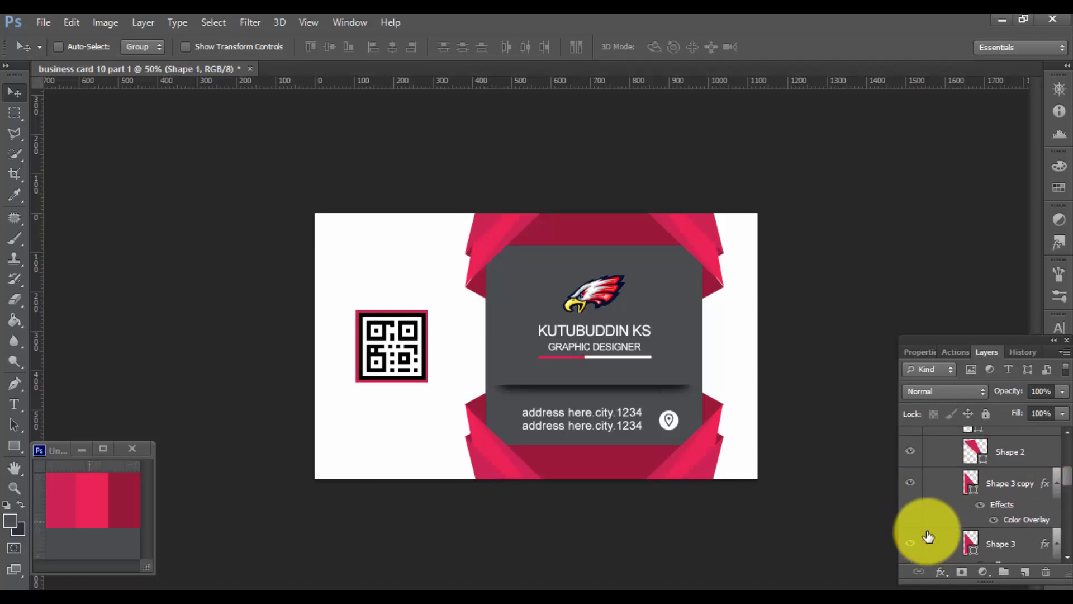
# Step: Inspect the logo, name, accent bar and ribbon corners of the card at 100% magnification
pyautogui.keyDown('ctrl'); pyautogui.click(710, 314); pyautogui.keyUp('ctrl')
pyautogui.keyDown('ctrl'); pyautogui.click(812, 291); pyautogui.keyUp('ctrl')
pyautogui.moveTo(788, 301); pyautogui.dragTo(664, 334)
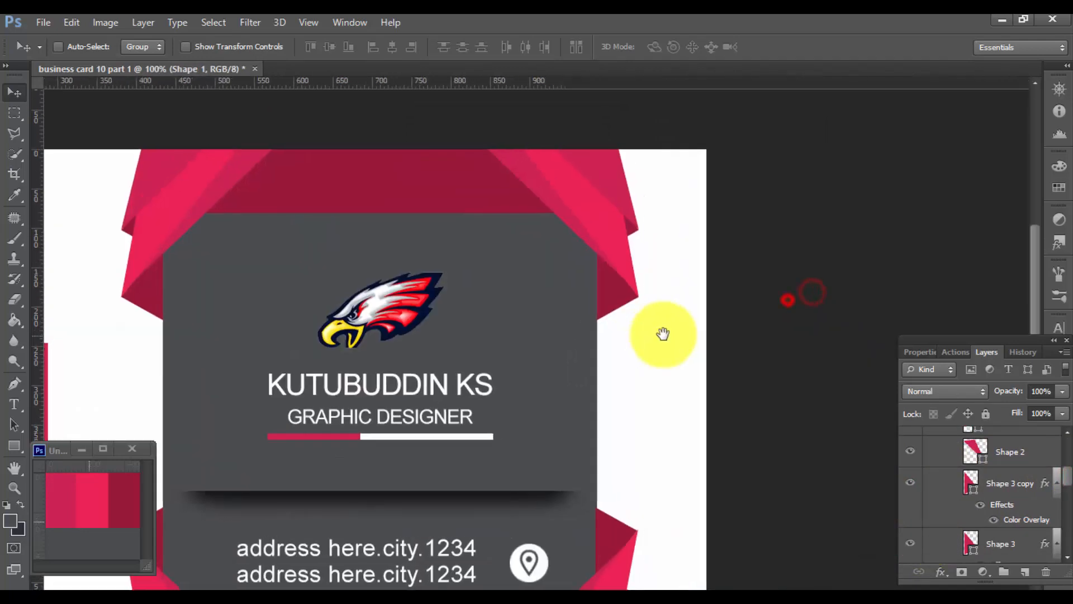
pyautogui.moveTo(370, 327); pyautogui.dragTo(490, 343)
pyautogui.keyDown('alt'); pyautogui.click(552, 347); pyautogui.keyUp('alt')
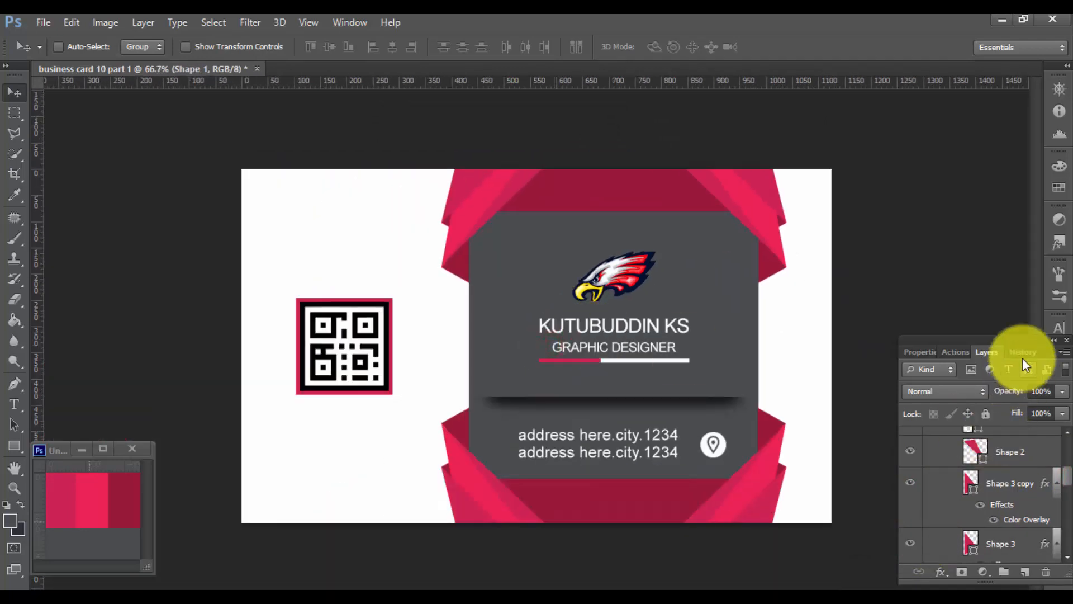
# Step: Save the layered card as business card 10 part 1.psd in the bussiness card subfolder of drive D's bussiness card folder
pyautogui.click(45, 22)
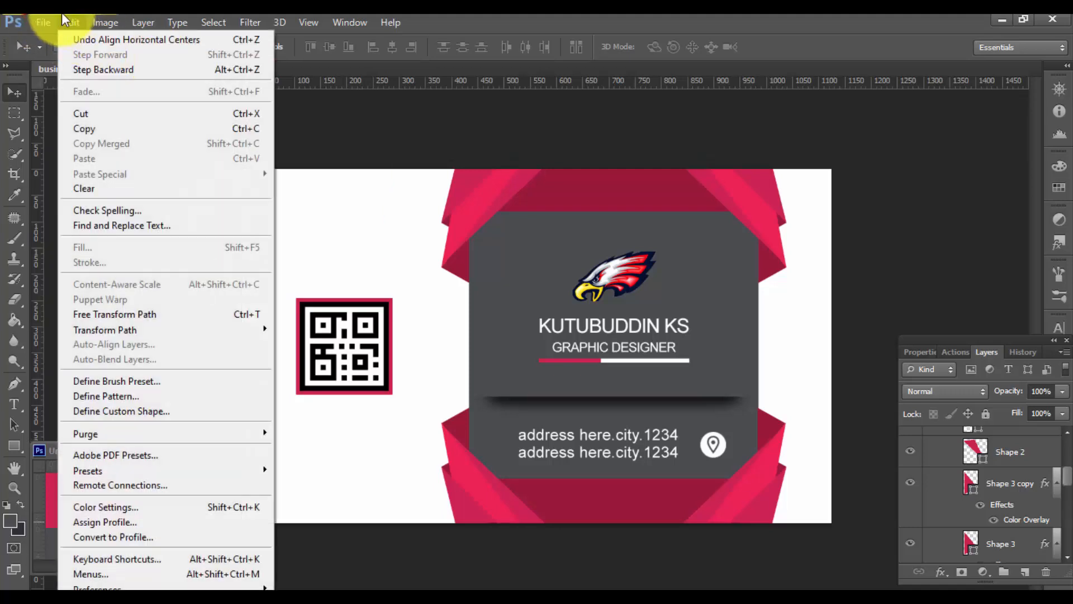
pyautogui.click(102, 209)
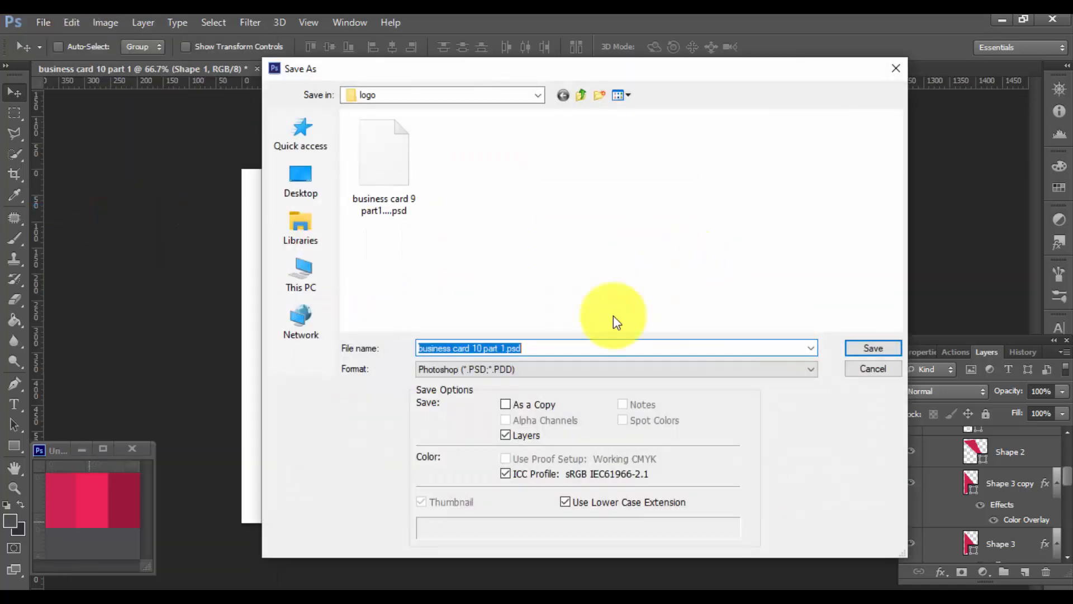
pyautogui.click(582, 96)
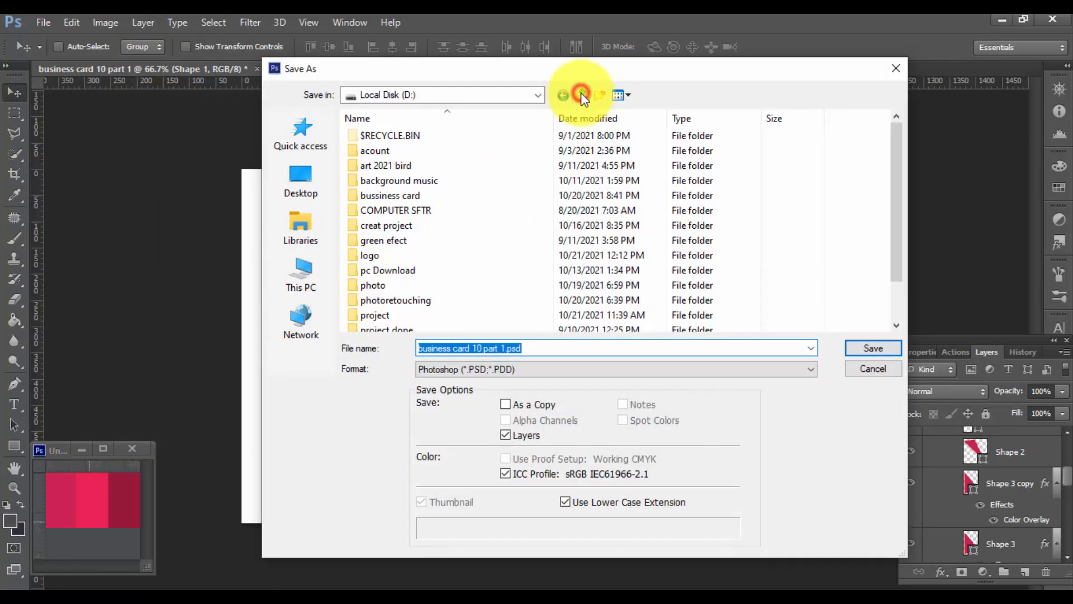
pyautogui.doubleClick(372, 195)
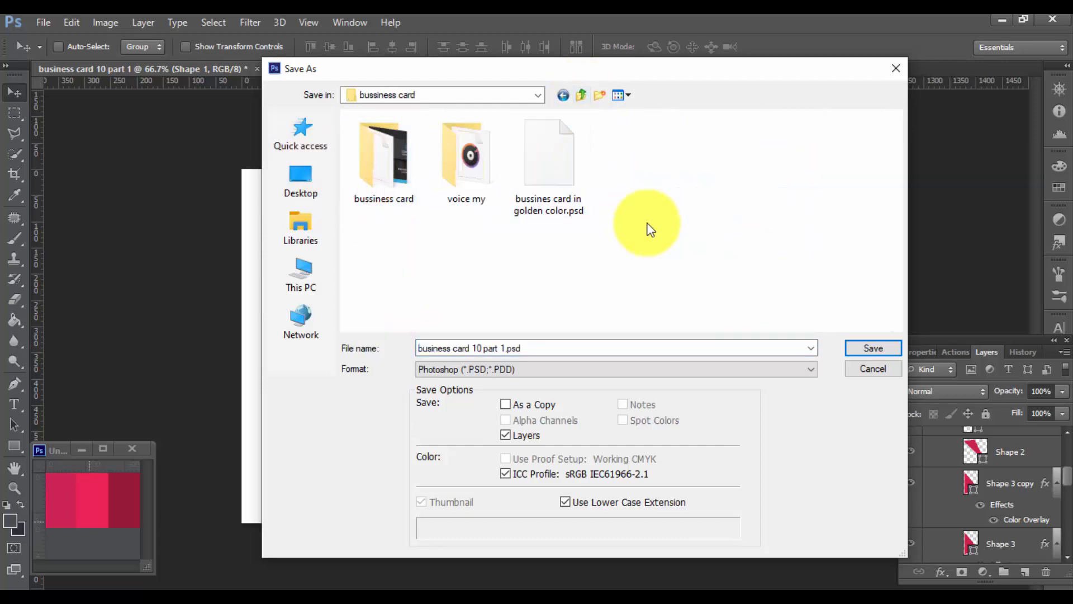
pyautogui.click(881, 348)
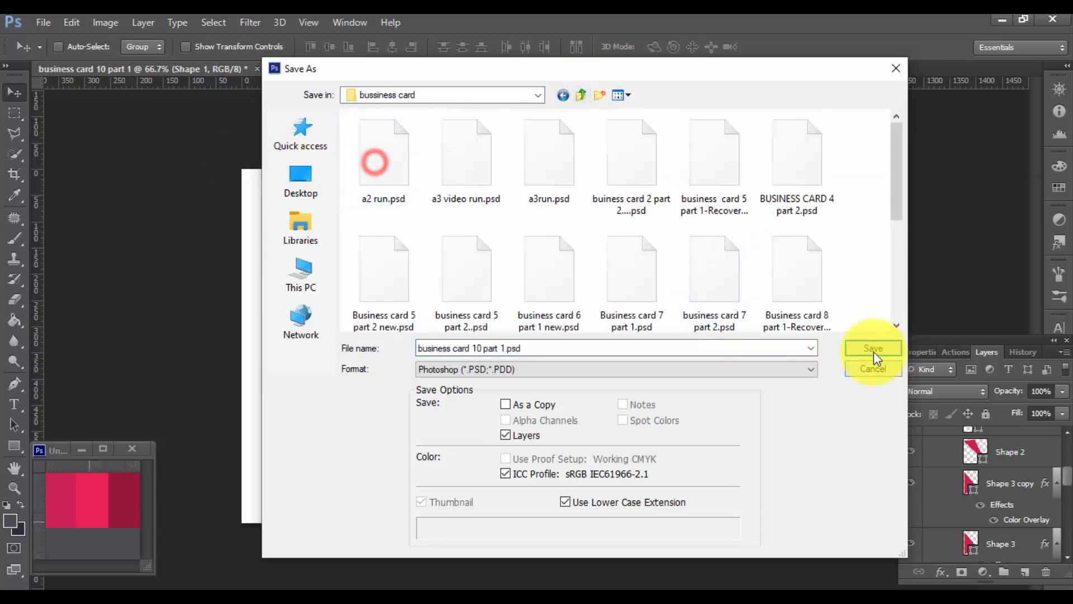
pyautogui.click(873, 347)
pyautogui.click(711, 187)
# Step: Save a JPEG copy as business card 10 part 1.jpg in the same folder, using quality 12 (Maximum) and the Baseline (Standard) format option
pyautogui.click(43, 22)
pyautogui.click(101, 211)
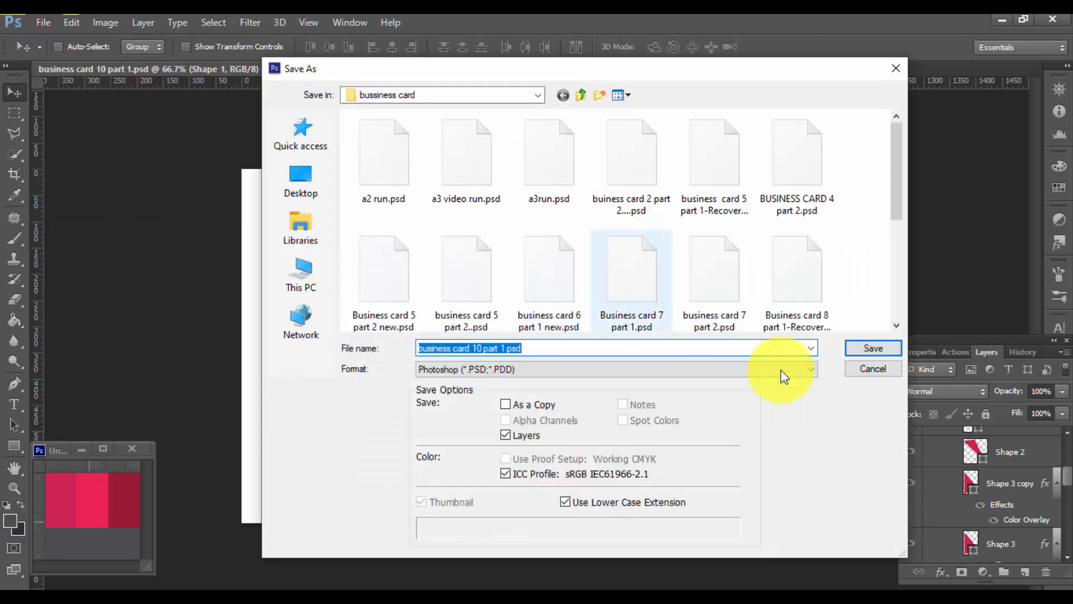
pyautogui.click(804, 368)
pyautogui.click(492, 475)
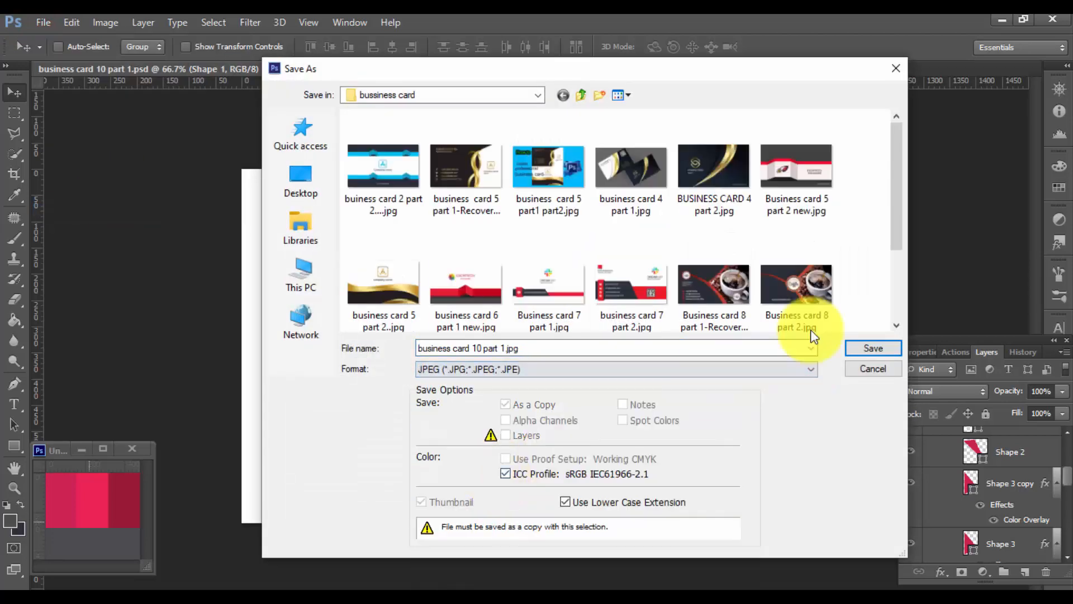
pyautogui.click(871, 348)
pyautogui.click(573, 232)
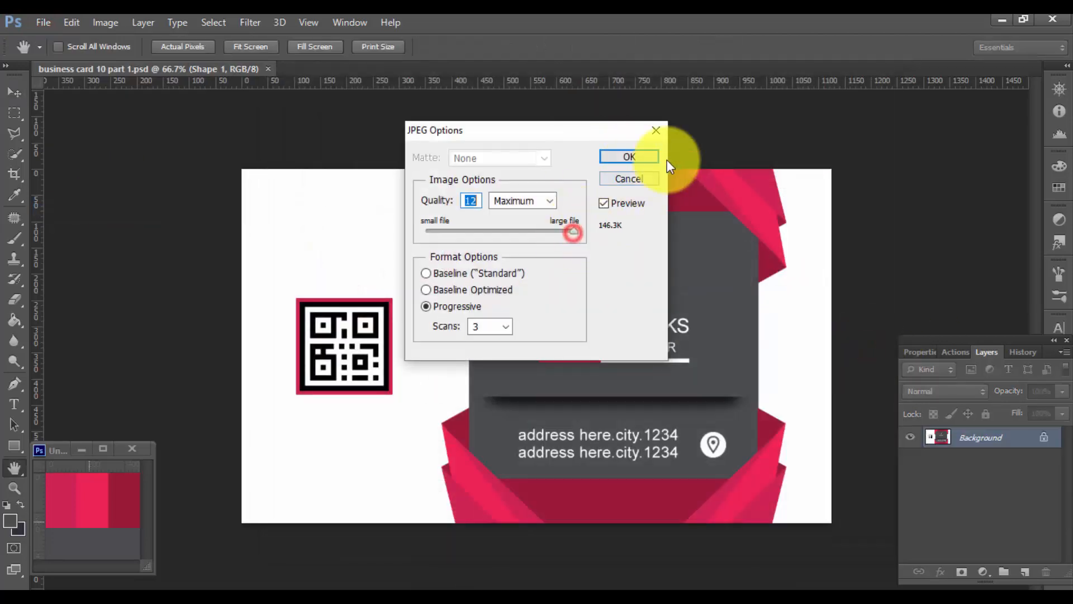
pyautogui.click(427, 306)
pyautogui.click(426, 273)
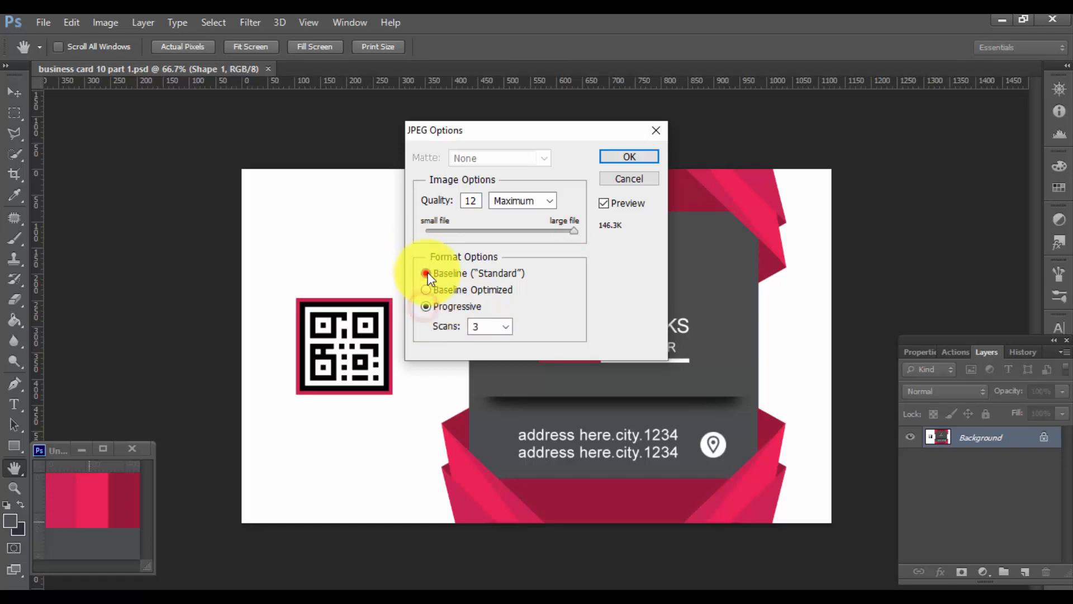
pyautogui.click(629, 156)
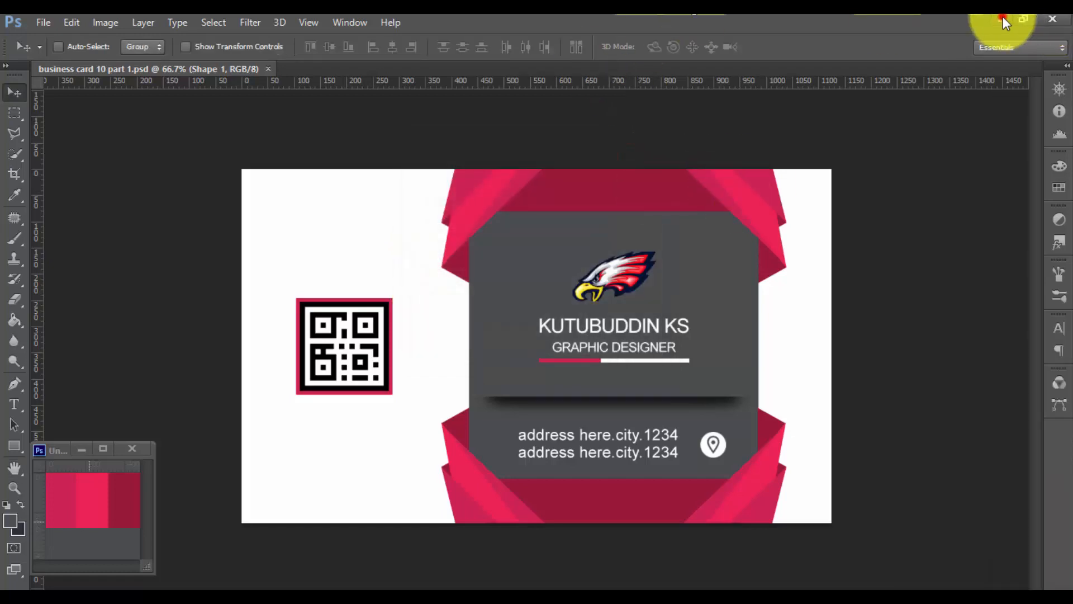